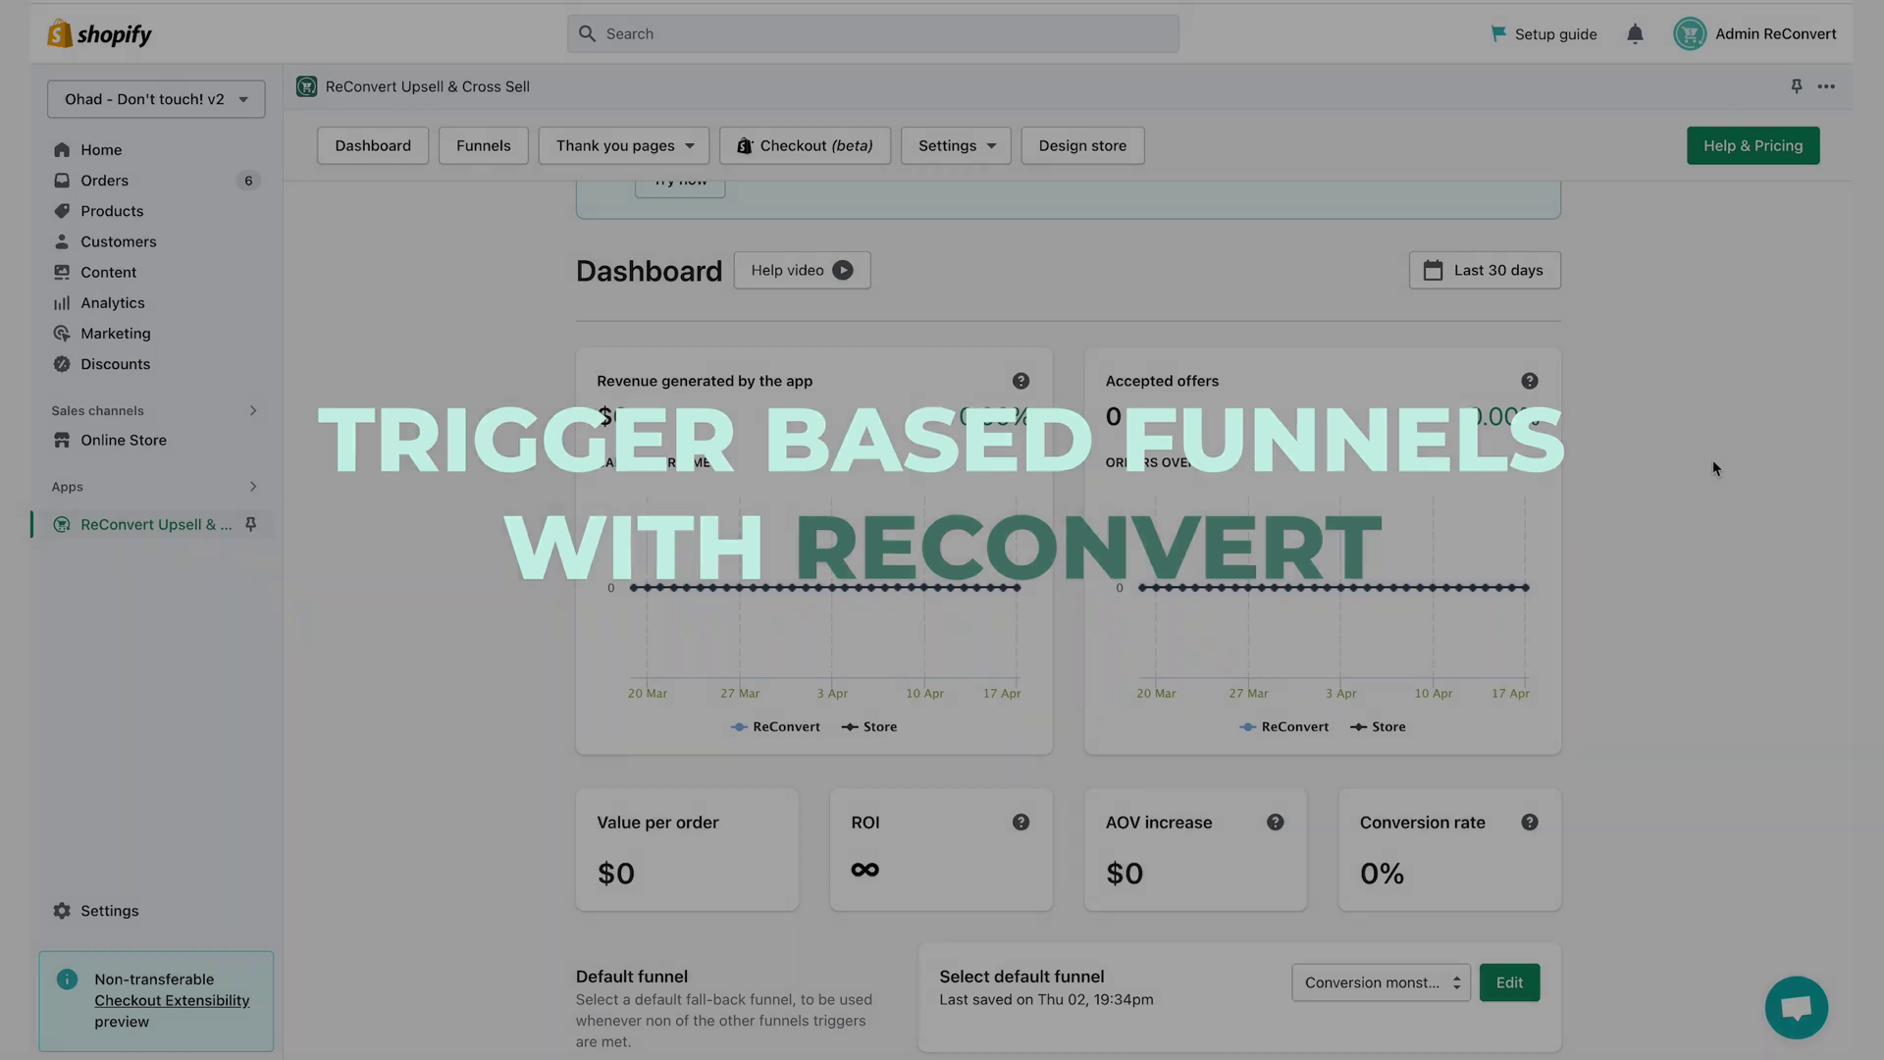
# Scroll the dashboard down to the Top funnels section to reach Create a new funnel.
pyautogui.scroll(-1, 1713, 467)
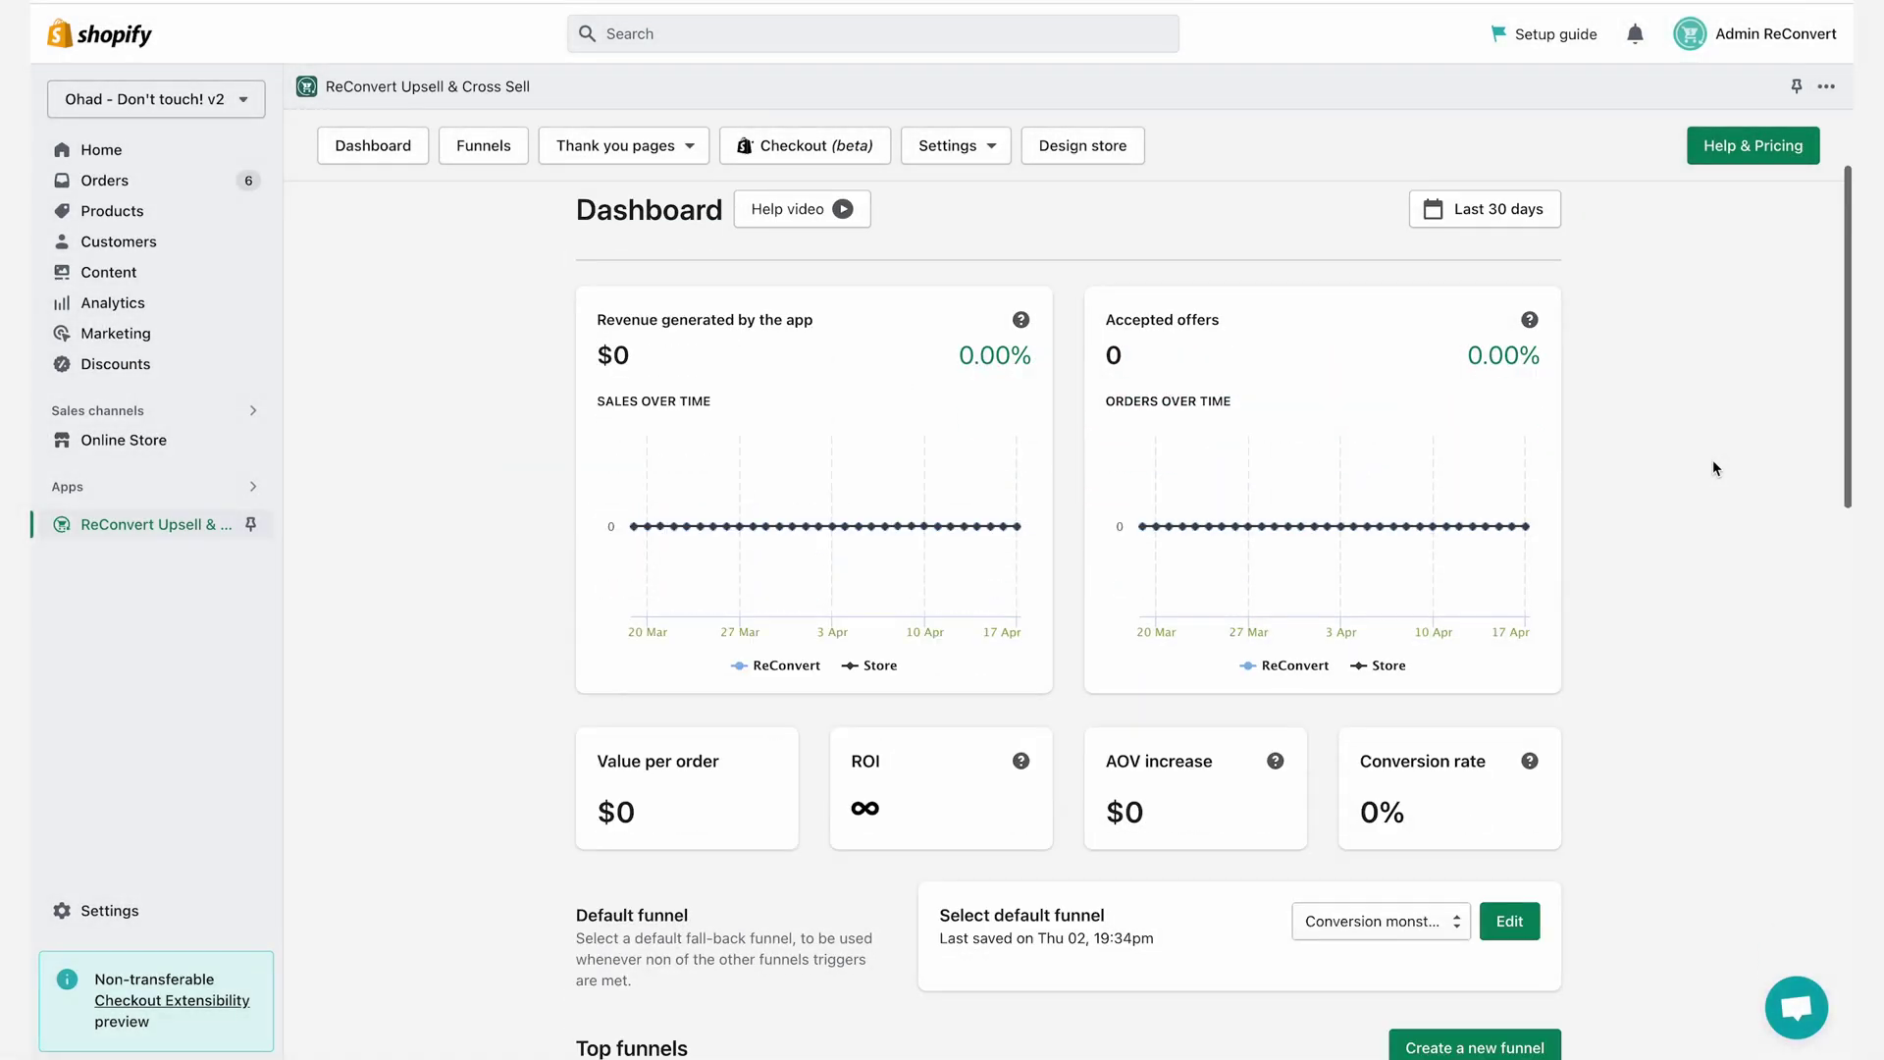
pyautogui.scroll(-7, 675, 299)
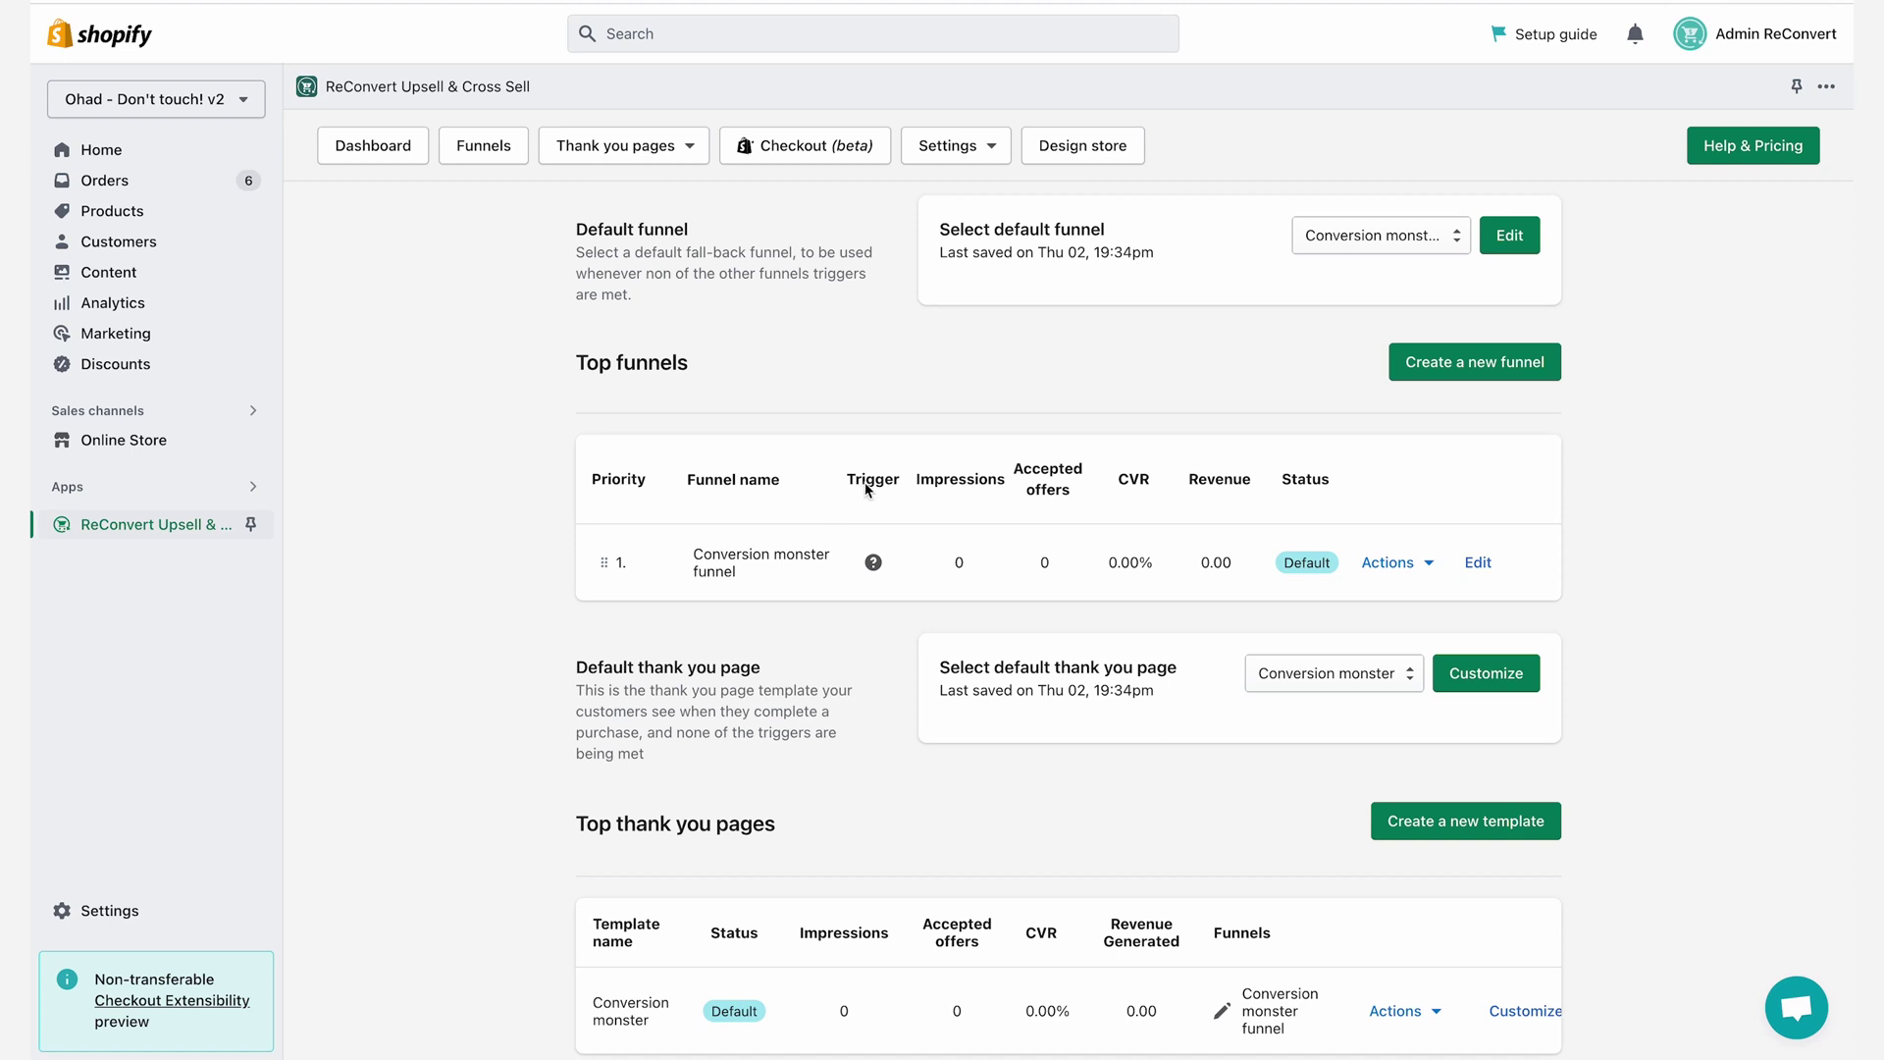
pyautogui.moveTo(882, 572)
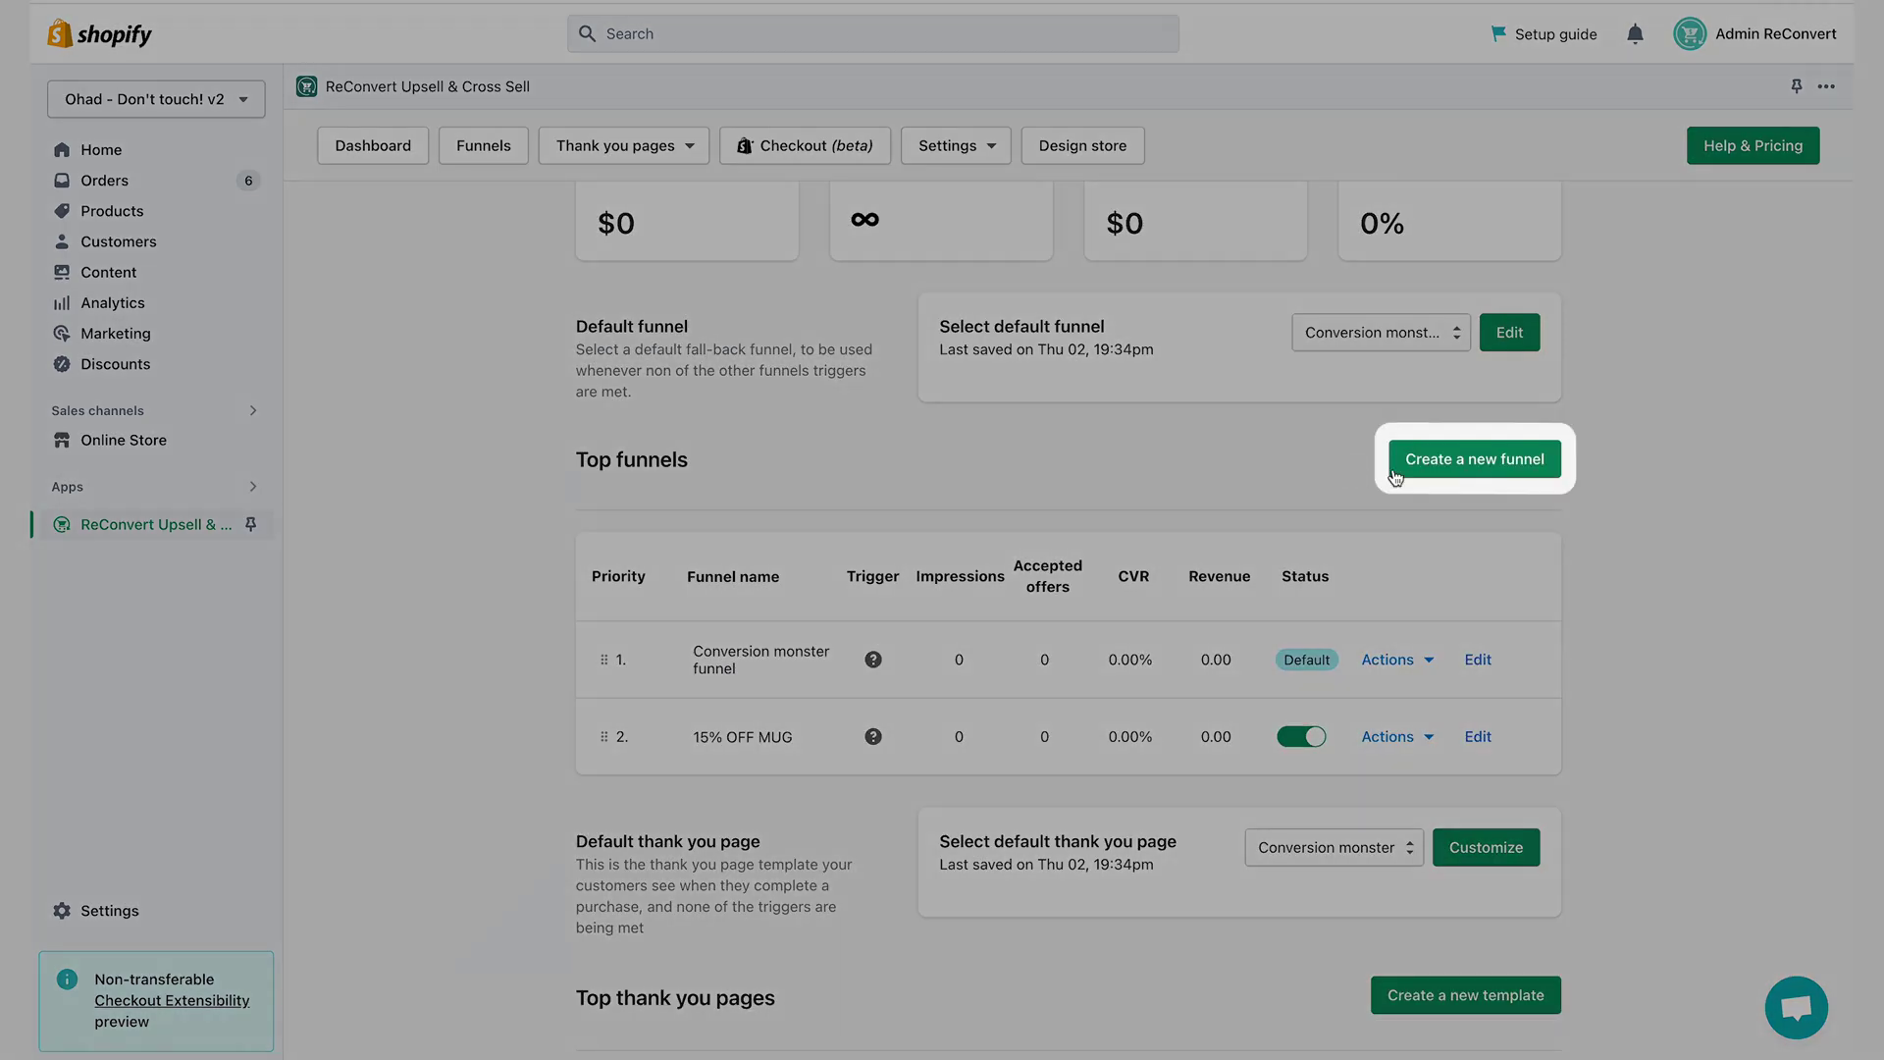
# Create a new funnel from the Empty funnel template.
pyautogui.click(1469, 461)
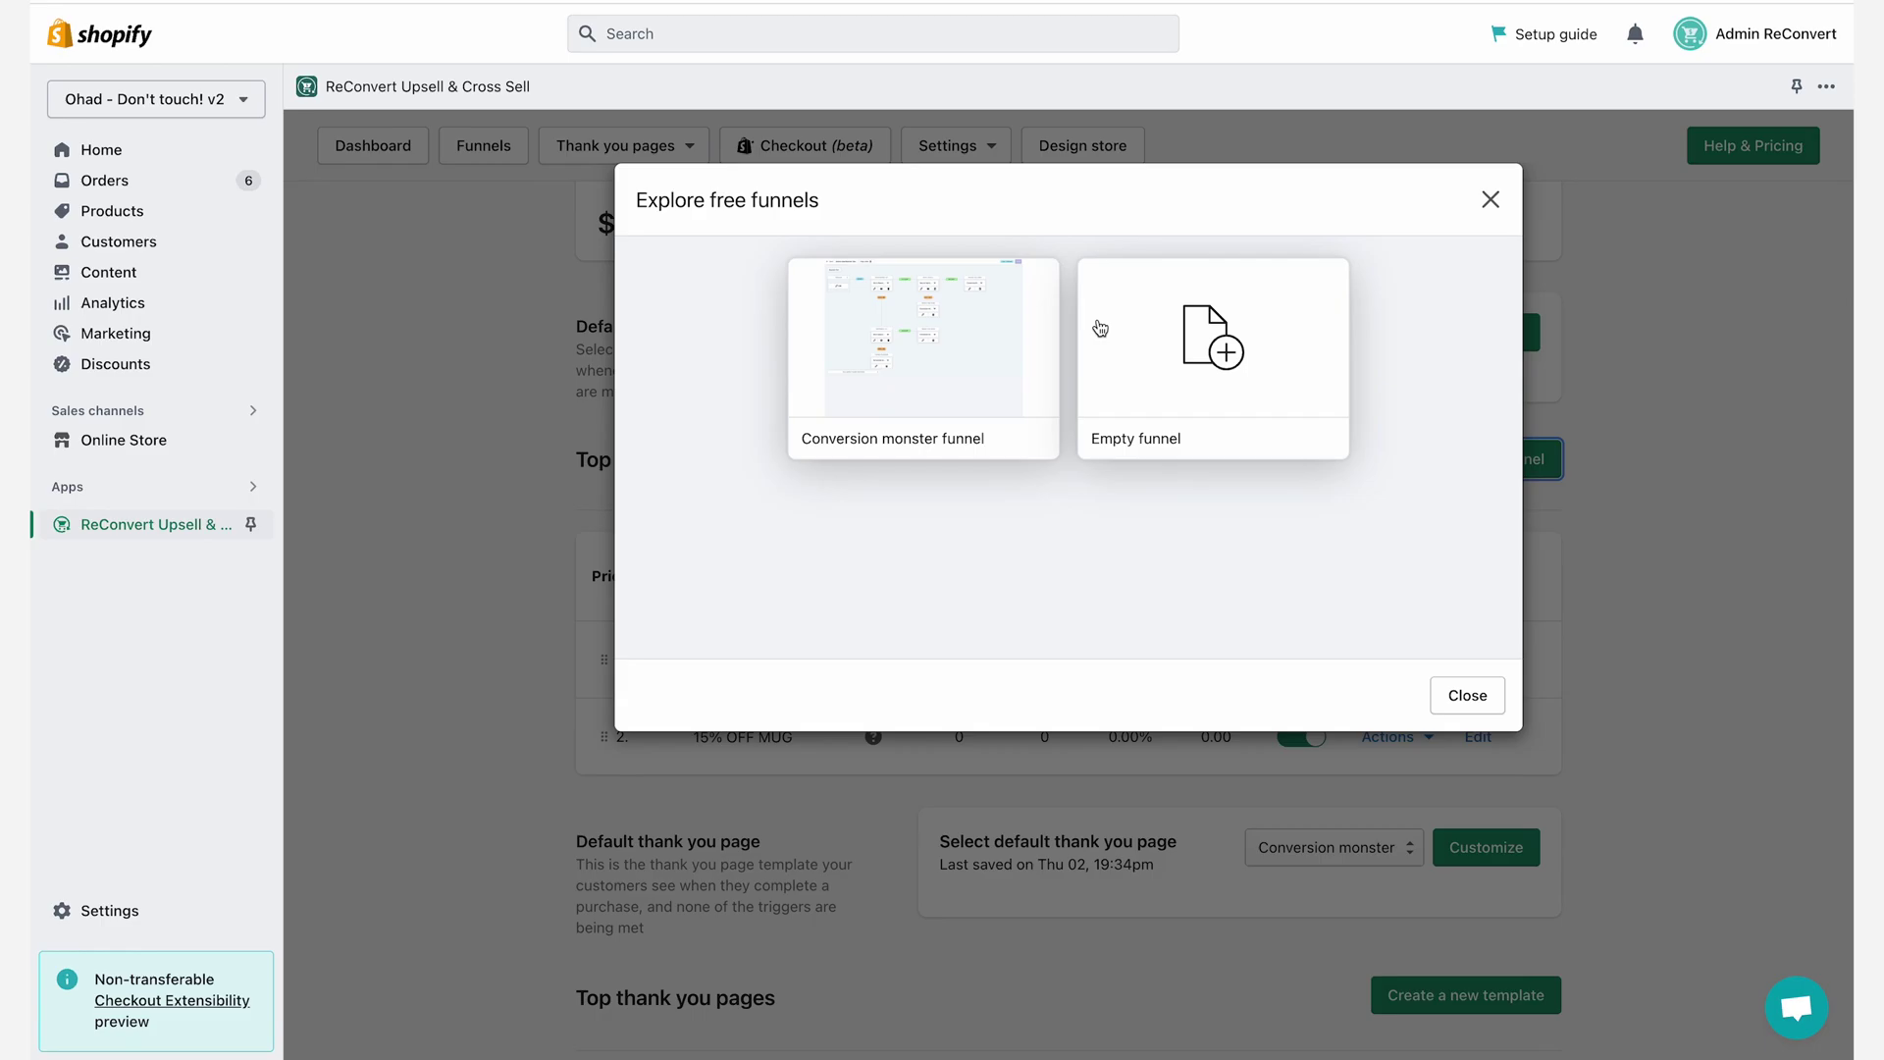
pyautogui.click(1213, 339)
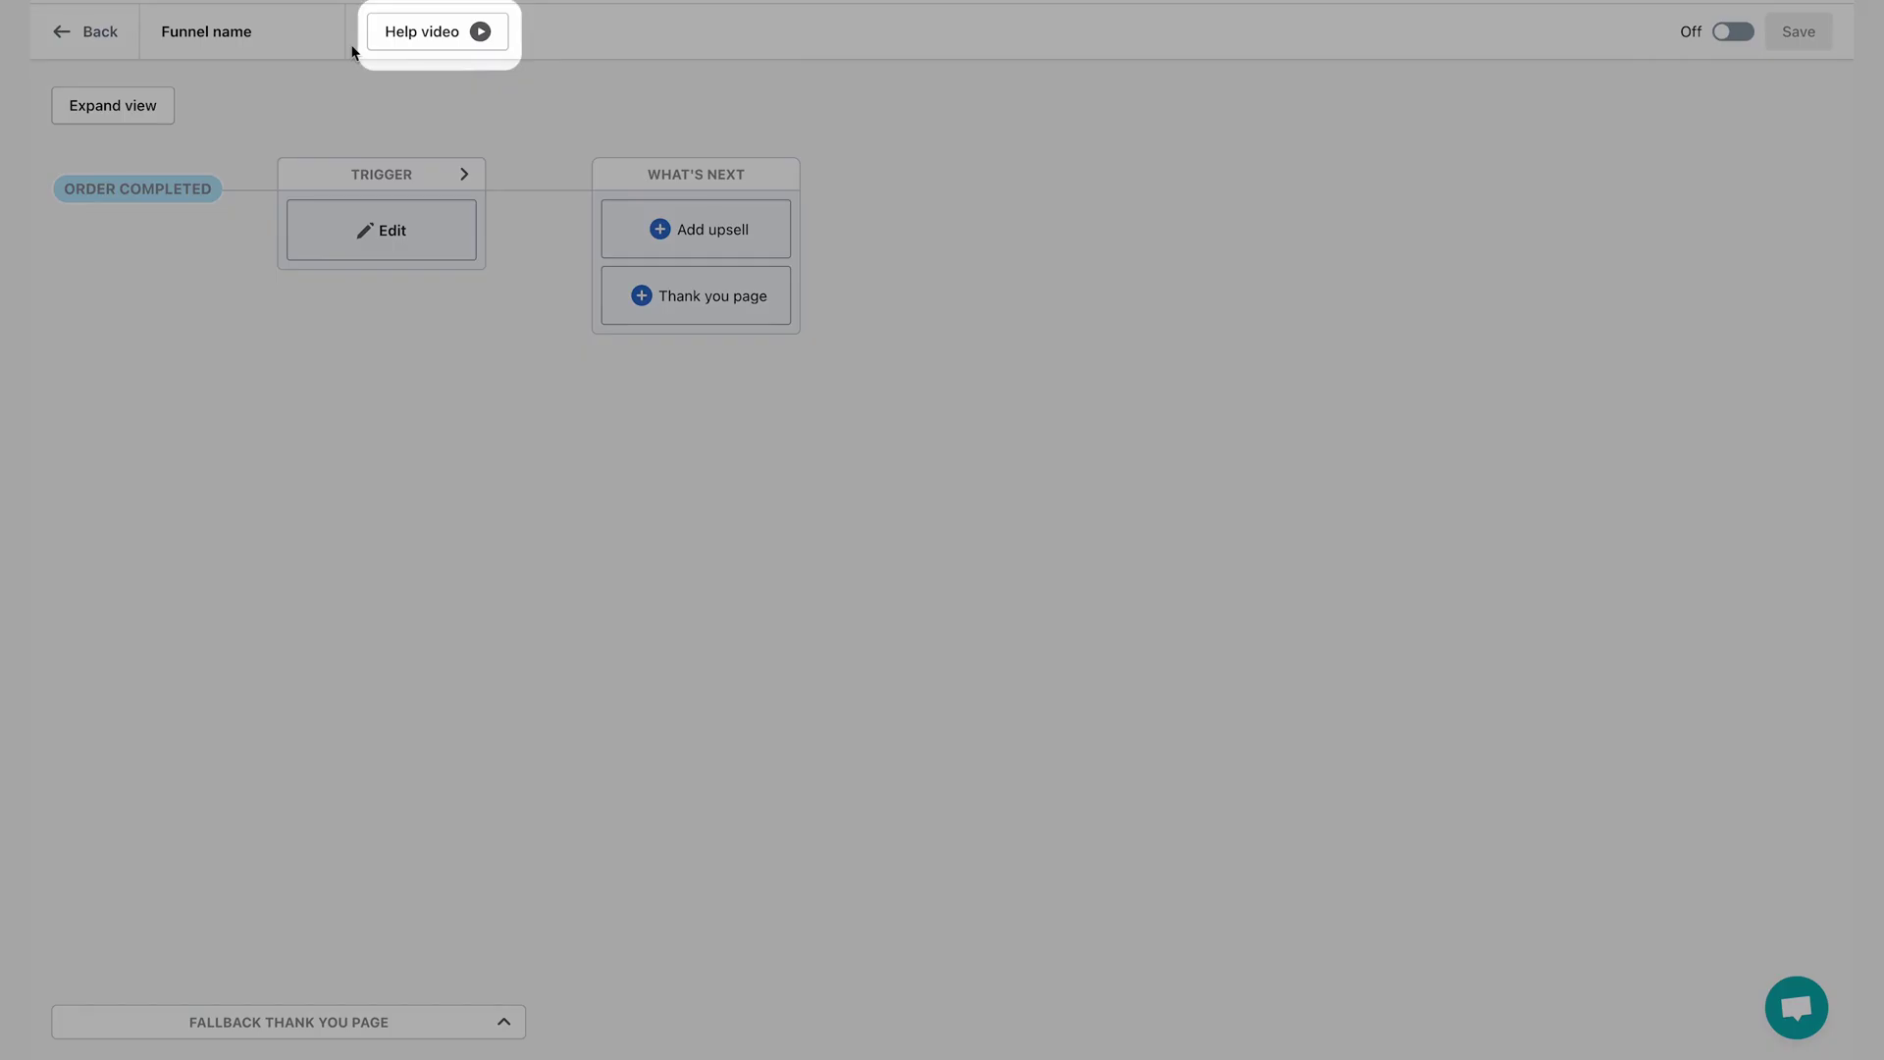
pyautogui.click(477, 32)
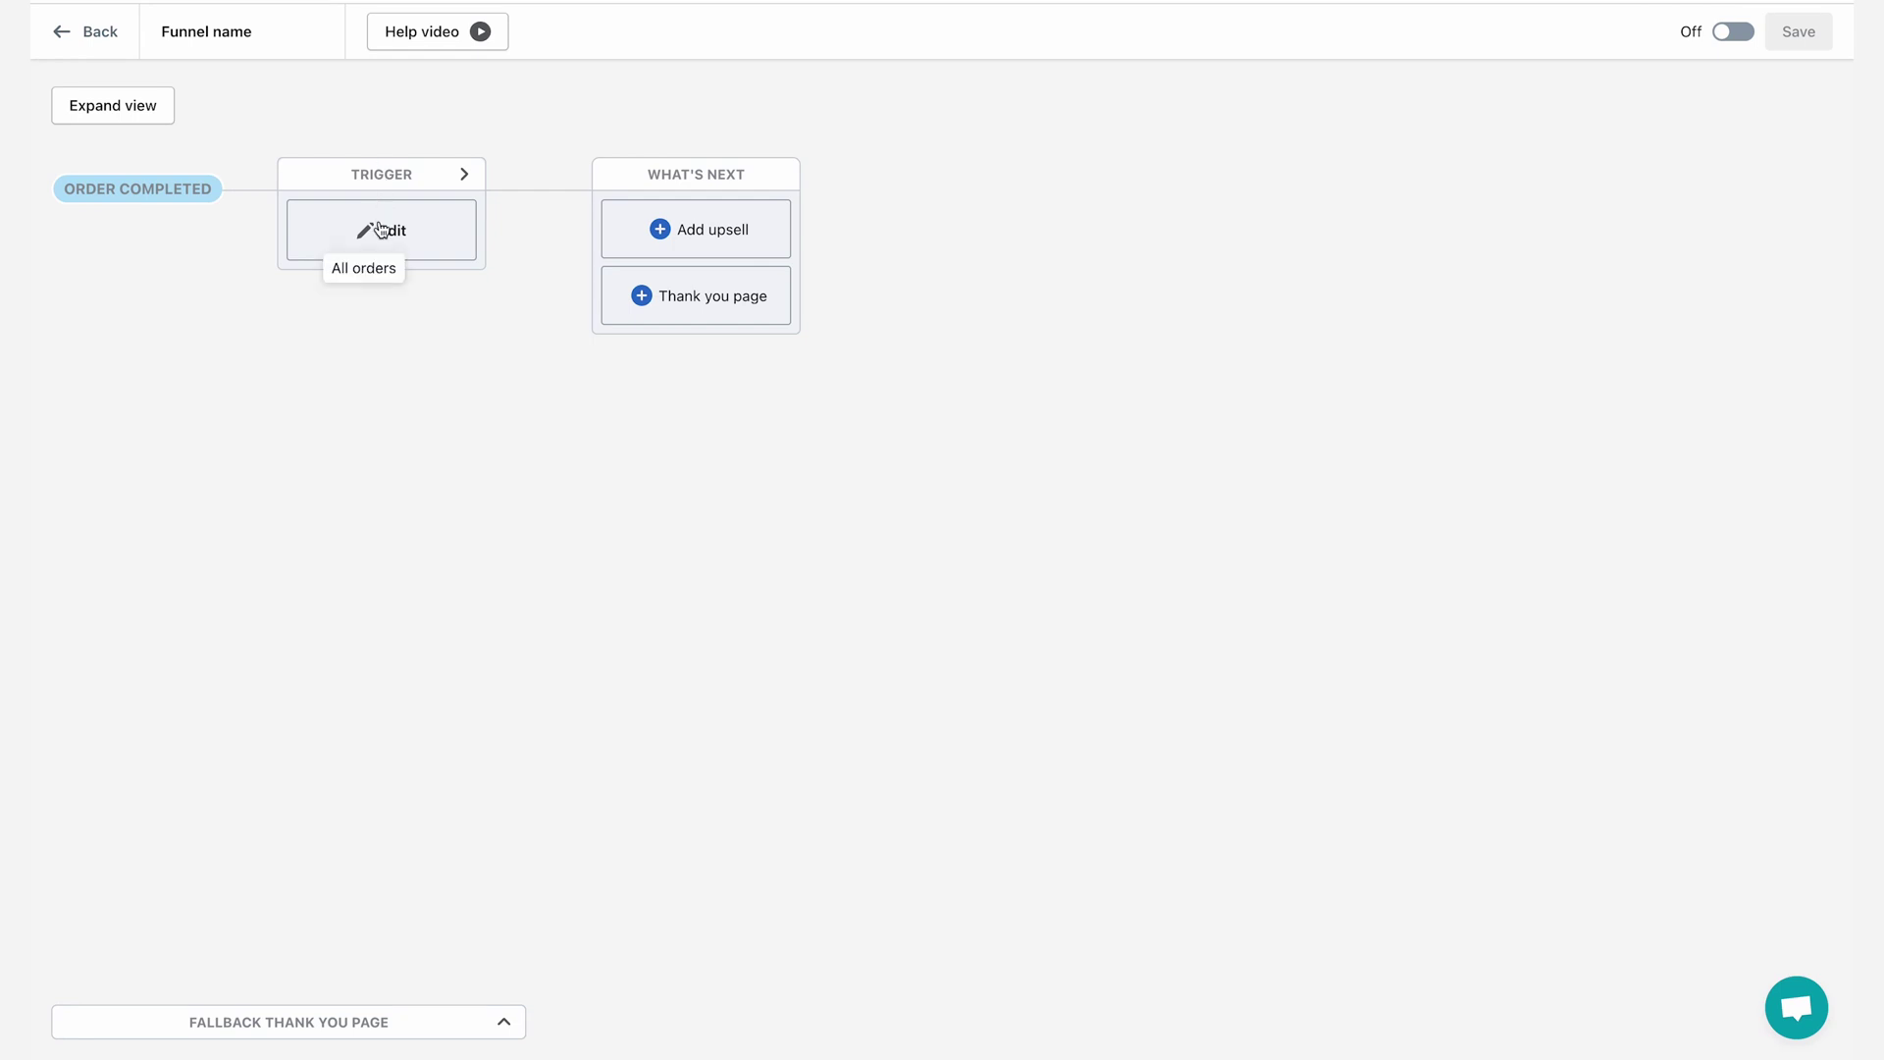
# Switch the trigger's category to Product purchased data.
pyautogui.click(377, 233)
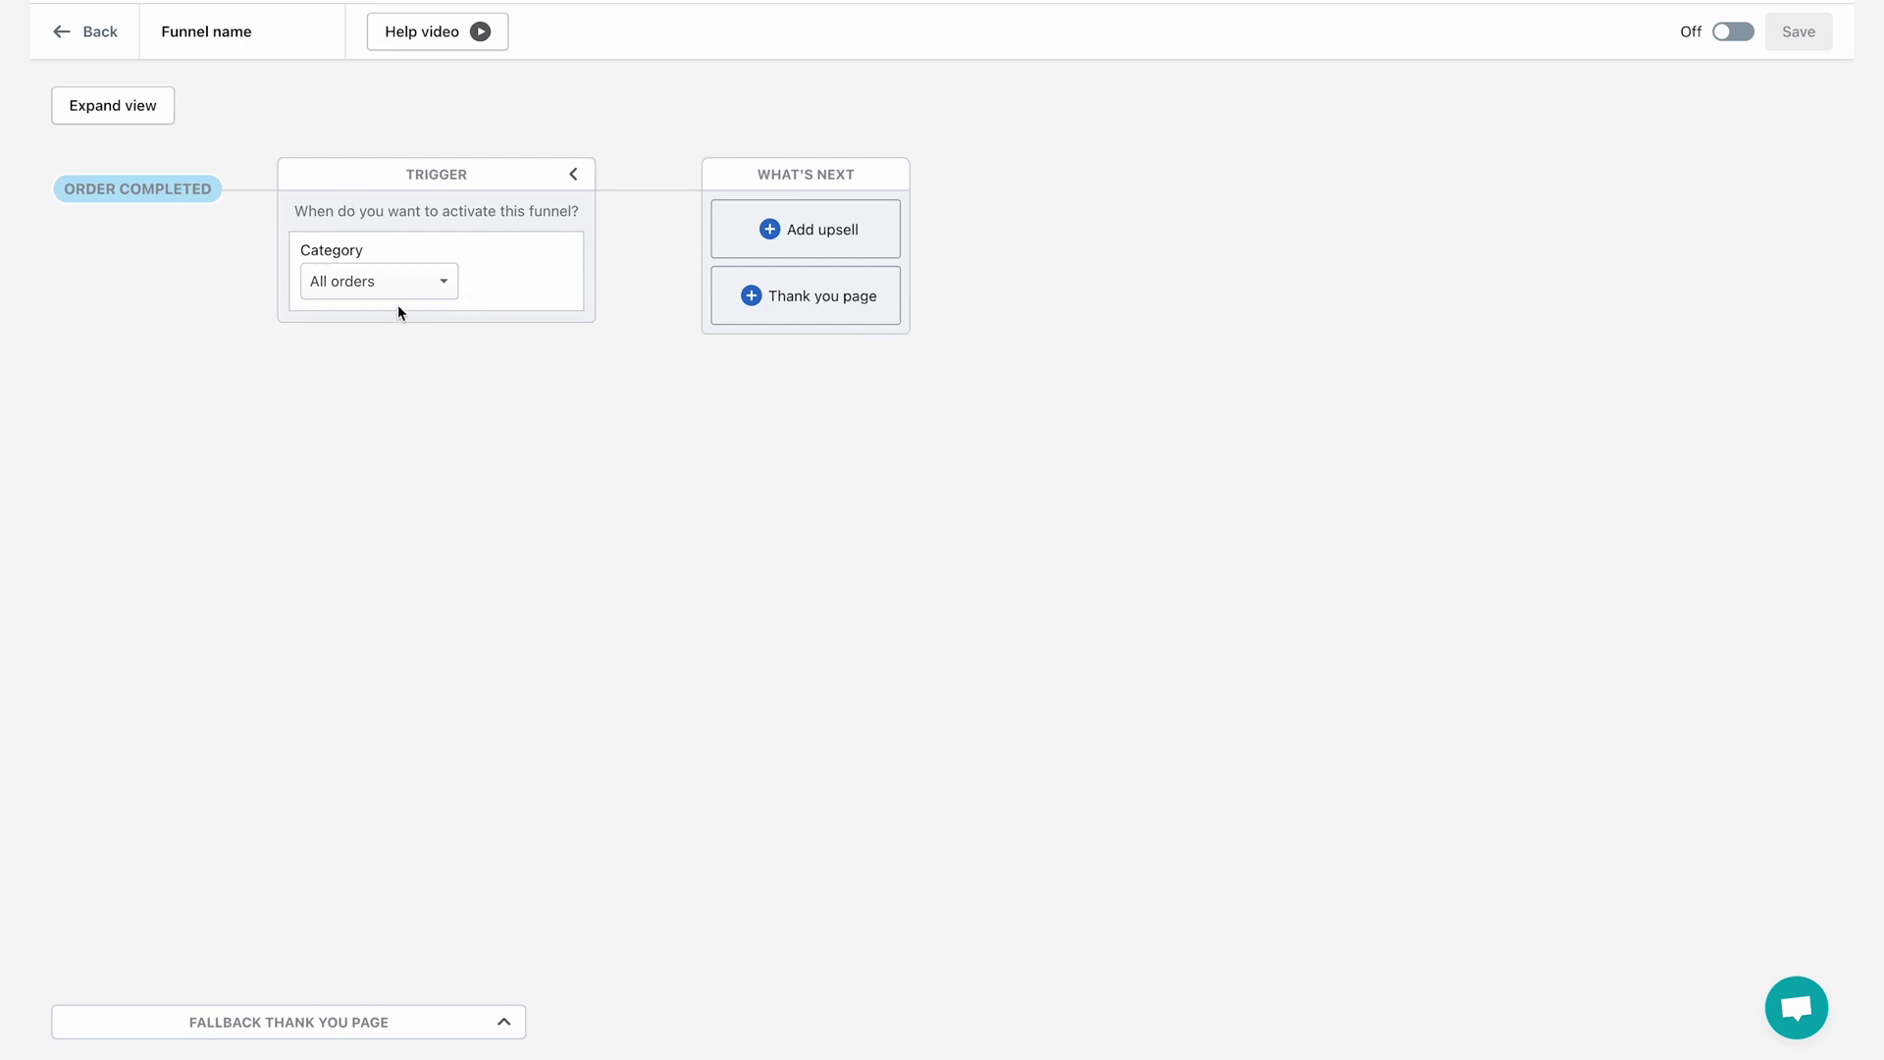
pyautogui.click(420, 294)
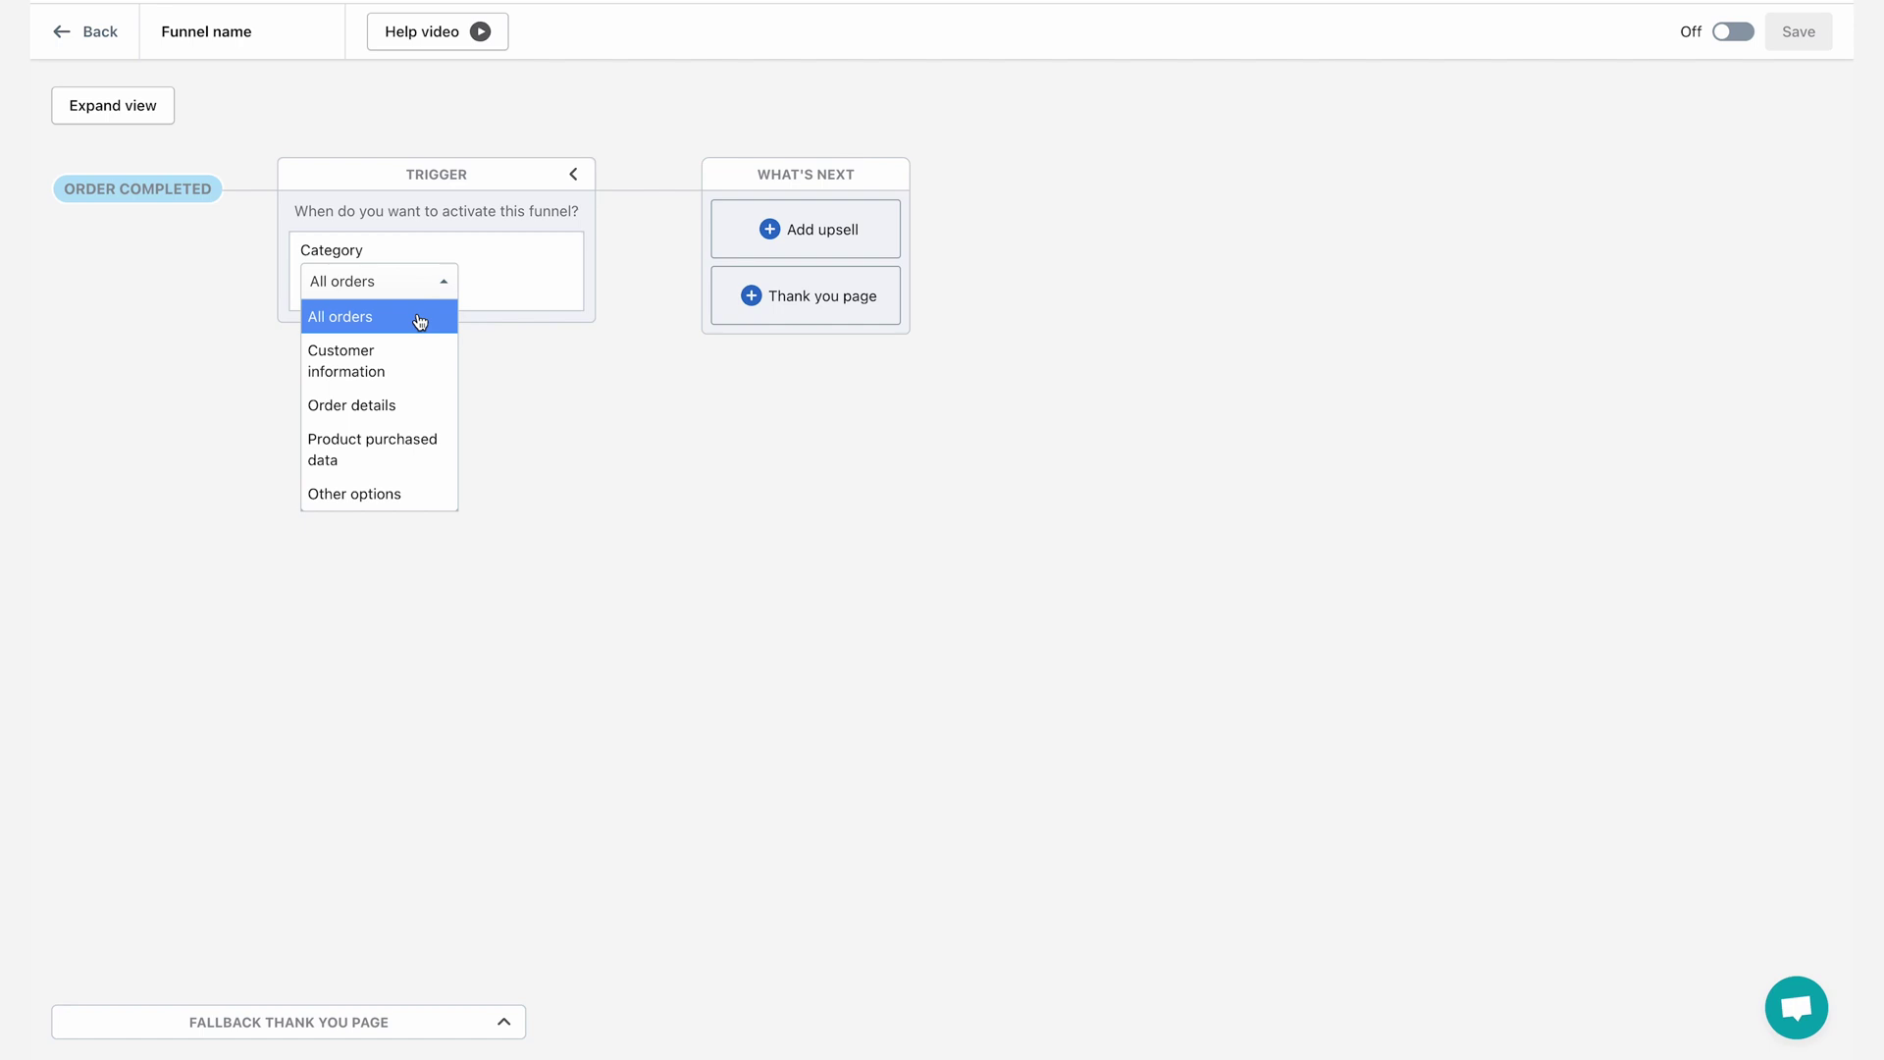
pyautogui.click(394, 447)
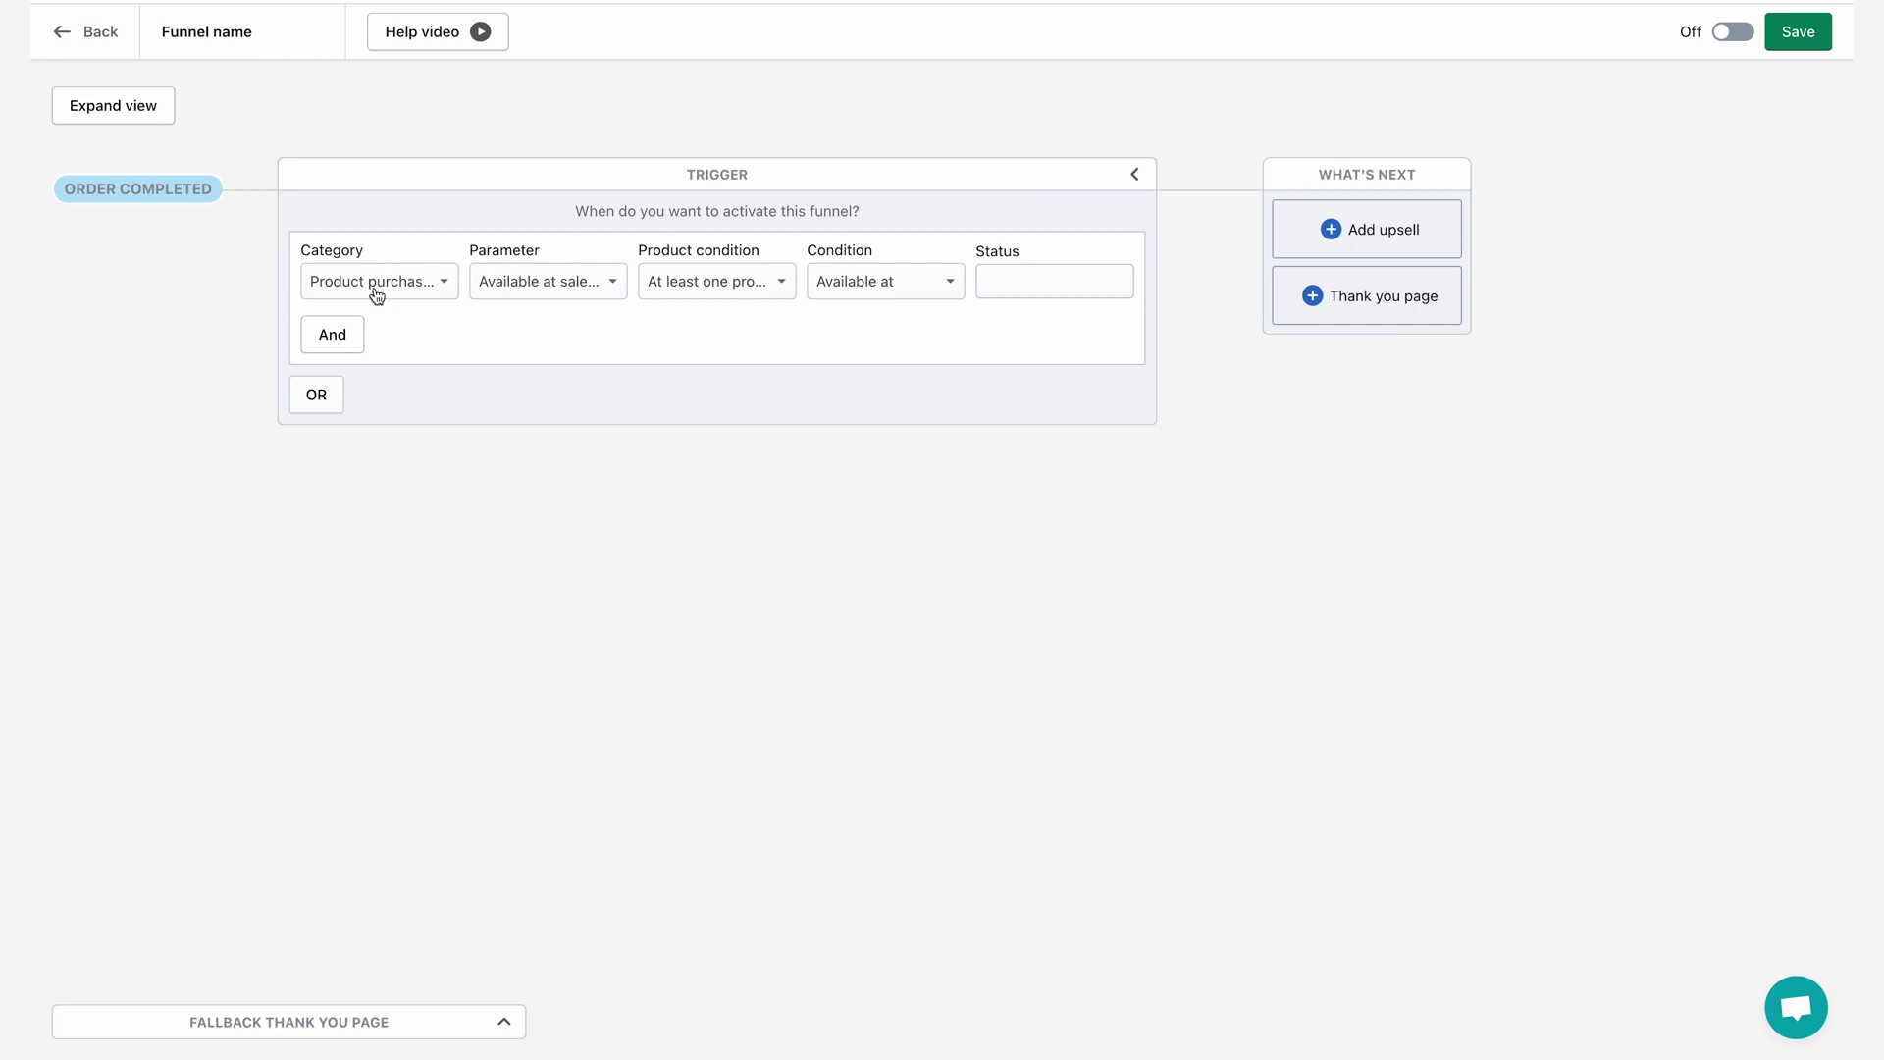
# Trigger on Specific product when at least one purchased product is ReConvert Polo Shirt.
pyautogui.click(522, 293)
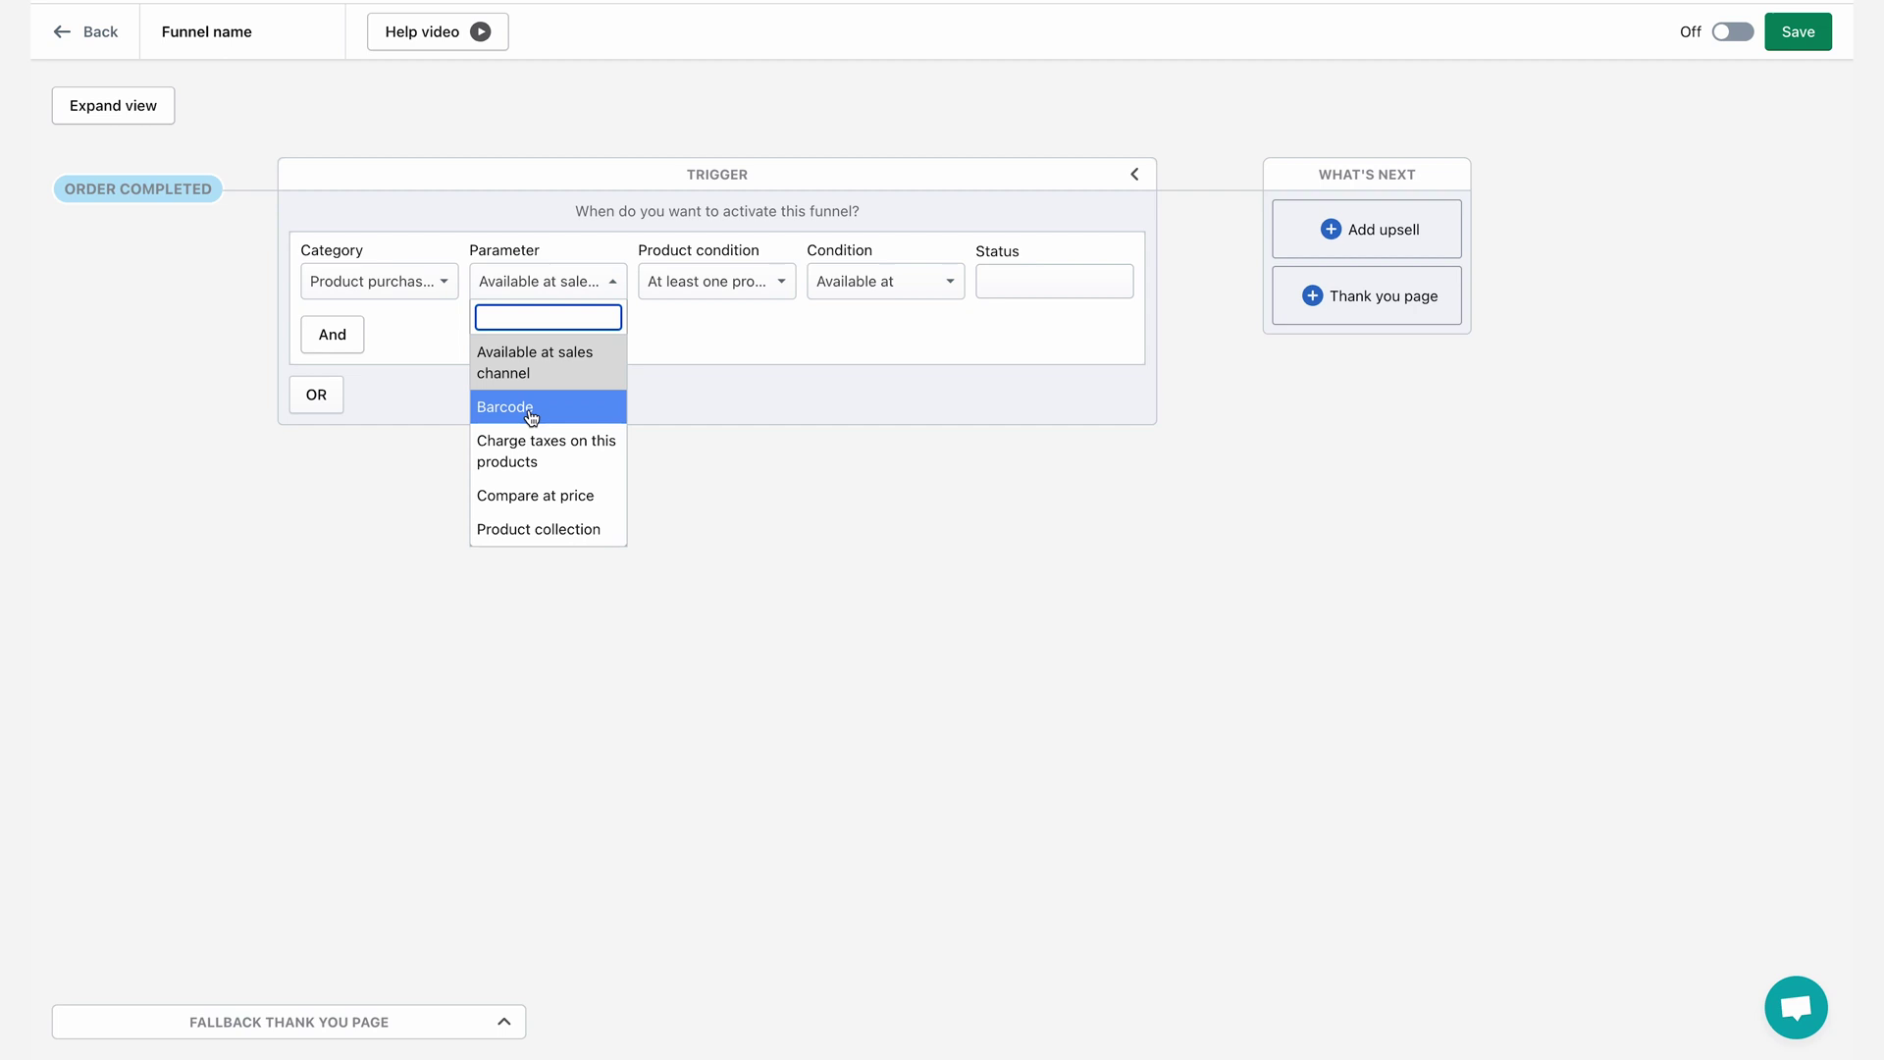
pyautogui.scroll(-5, 531, 418)
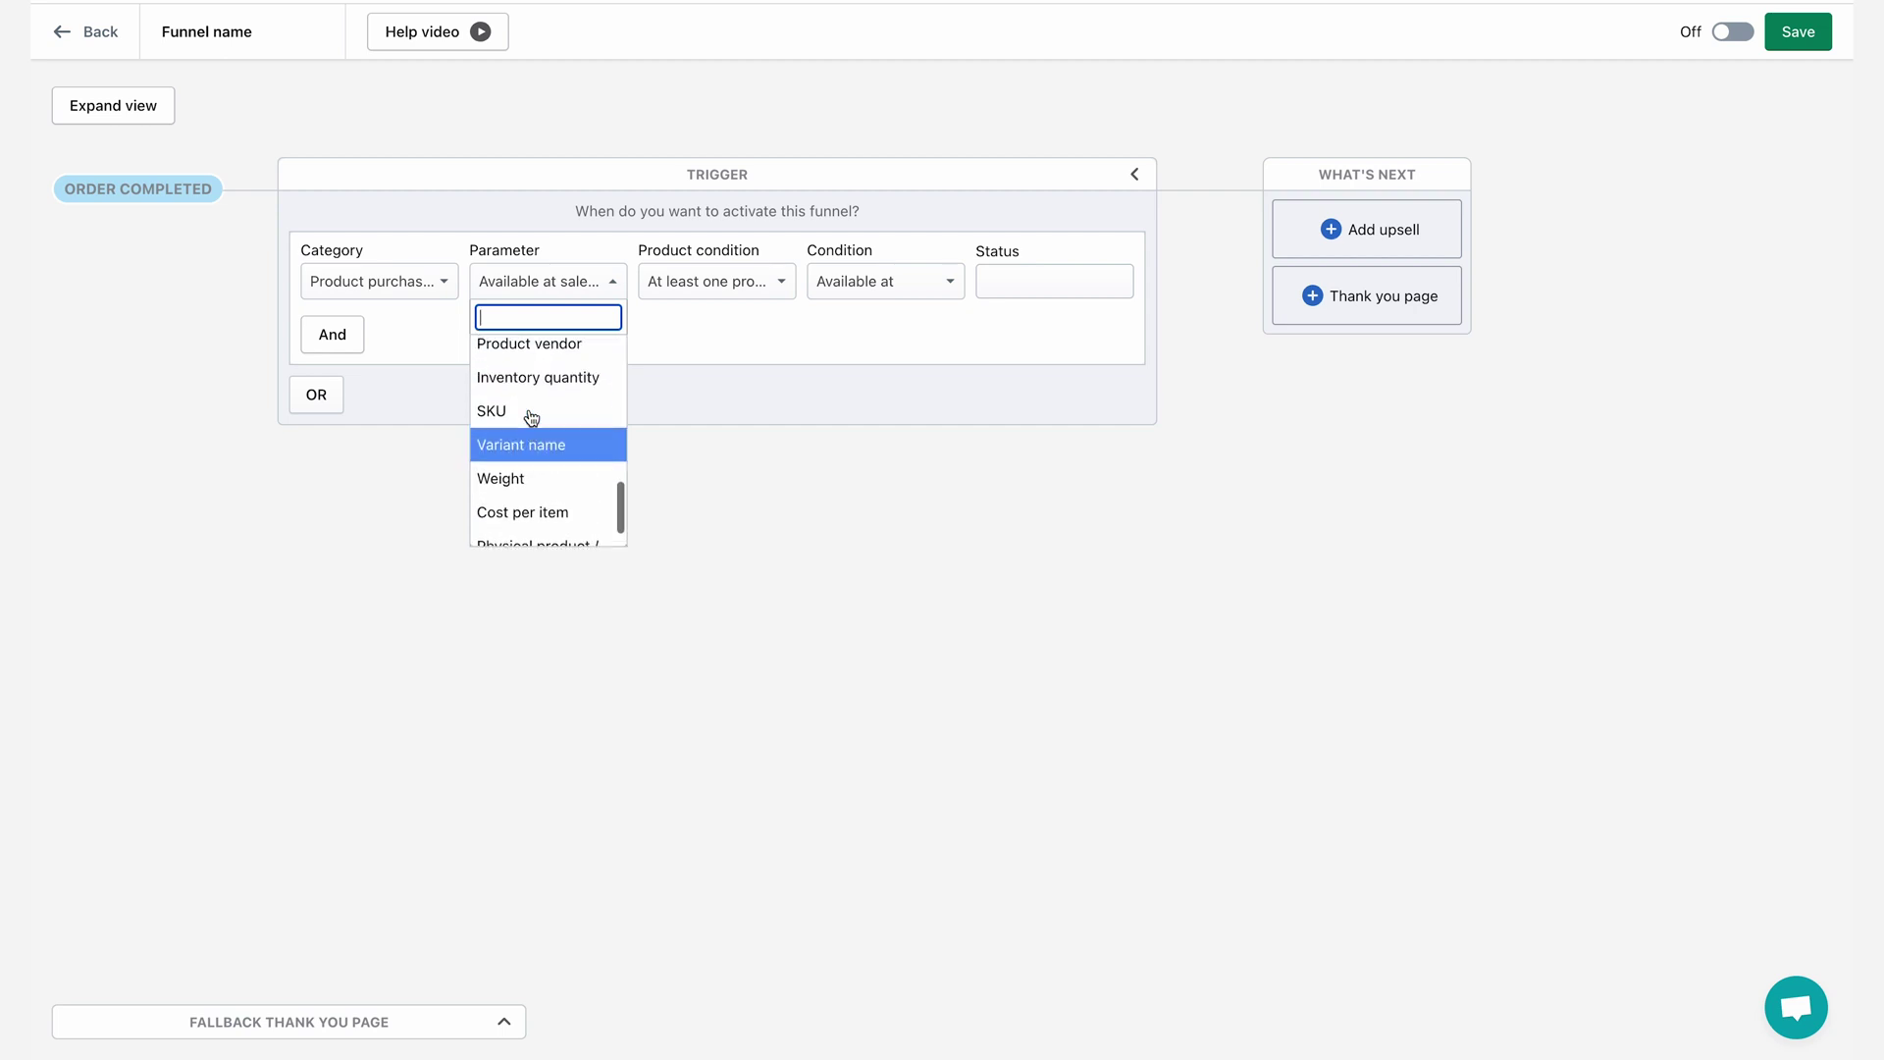
pyautogui.scroll(2, 531, 418)
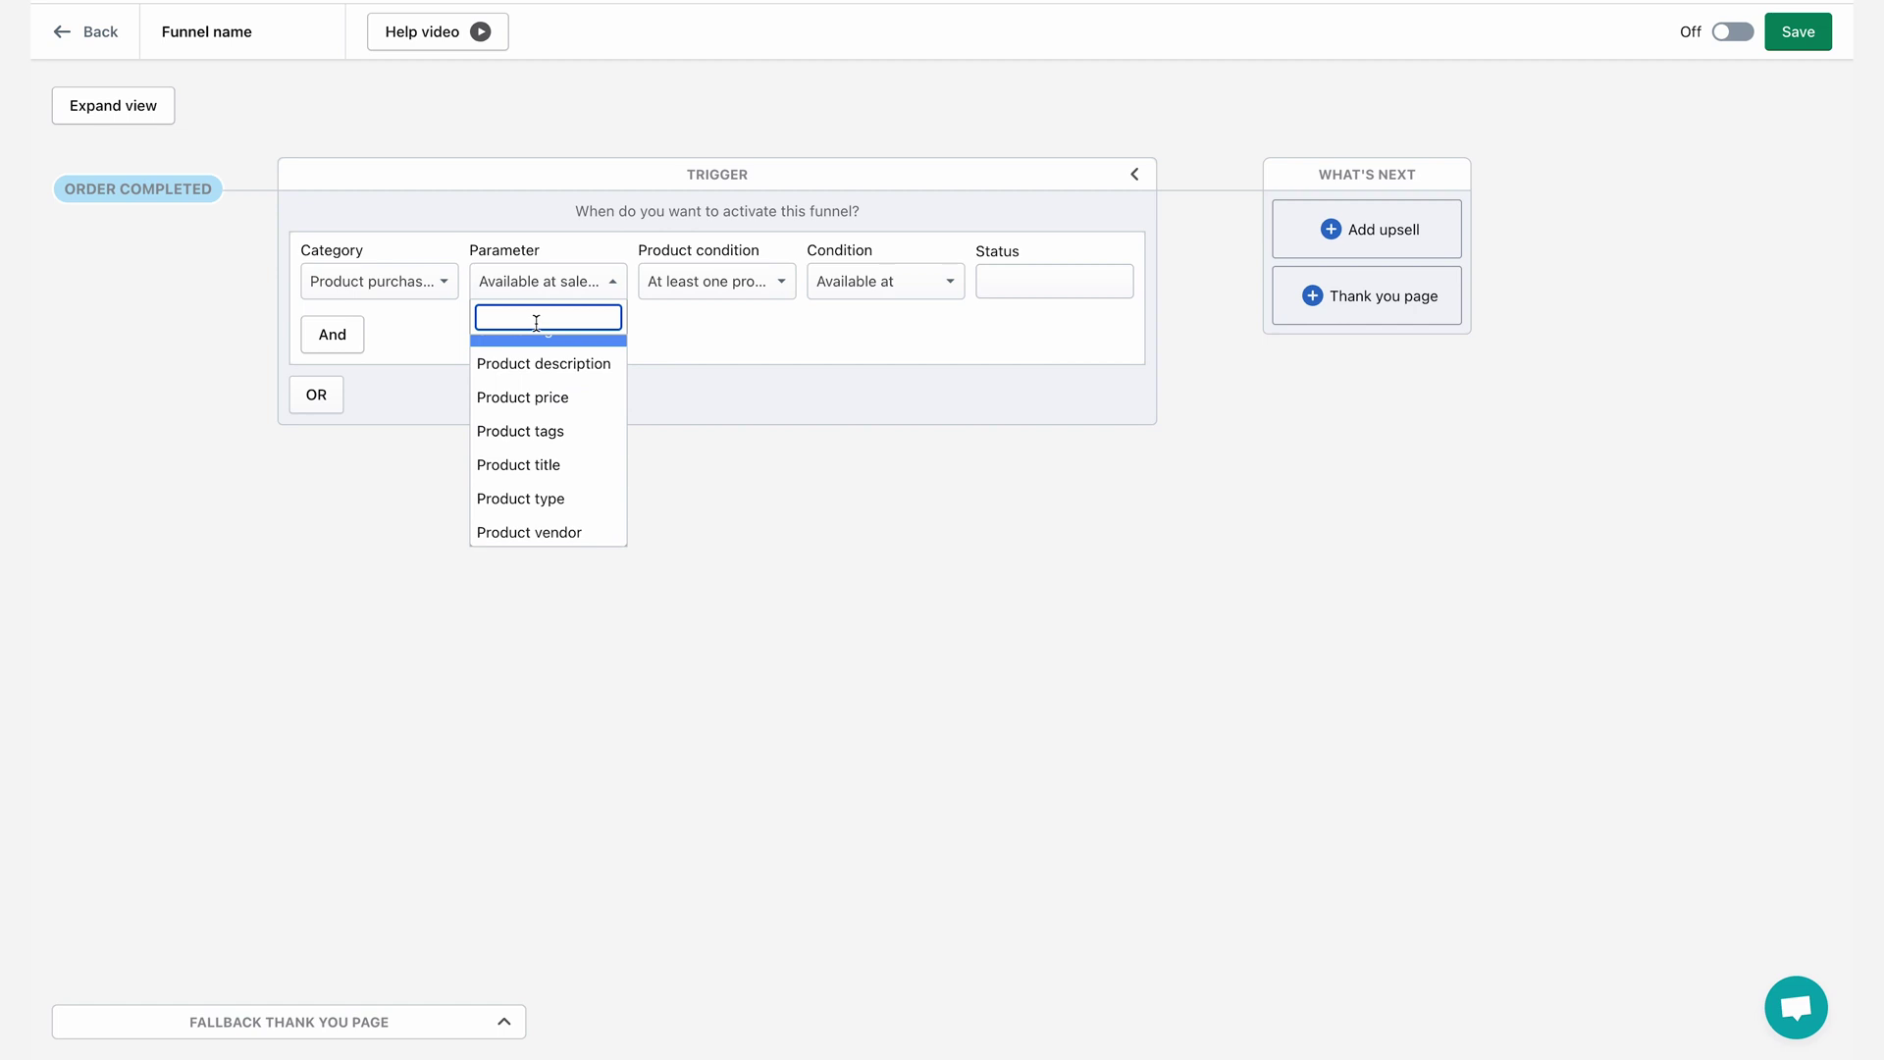
pyautogui.write('spe')
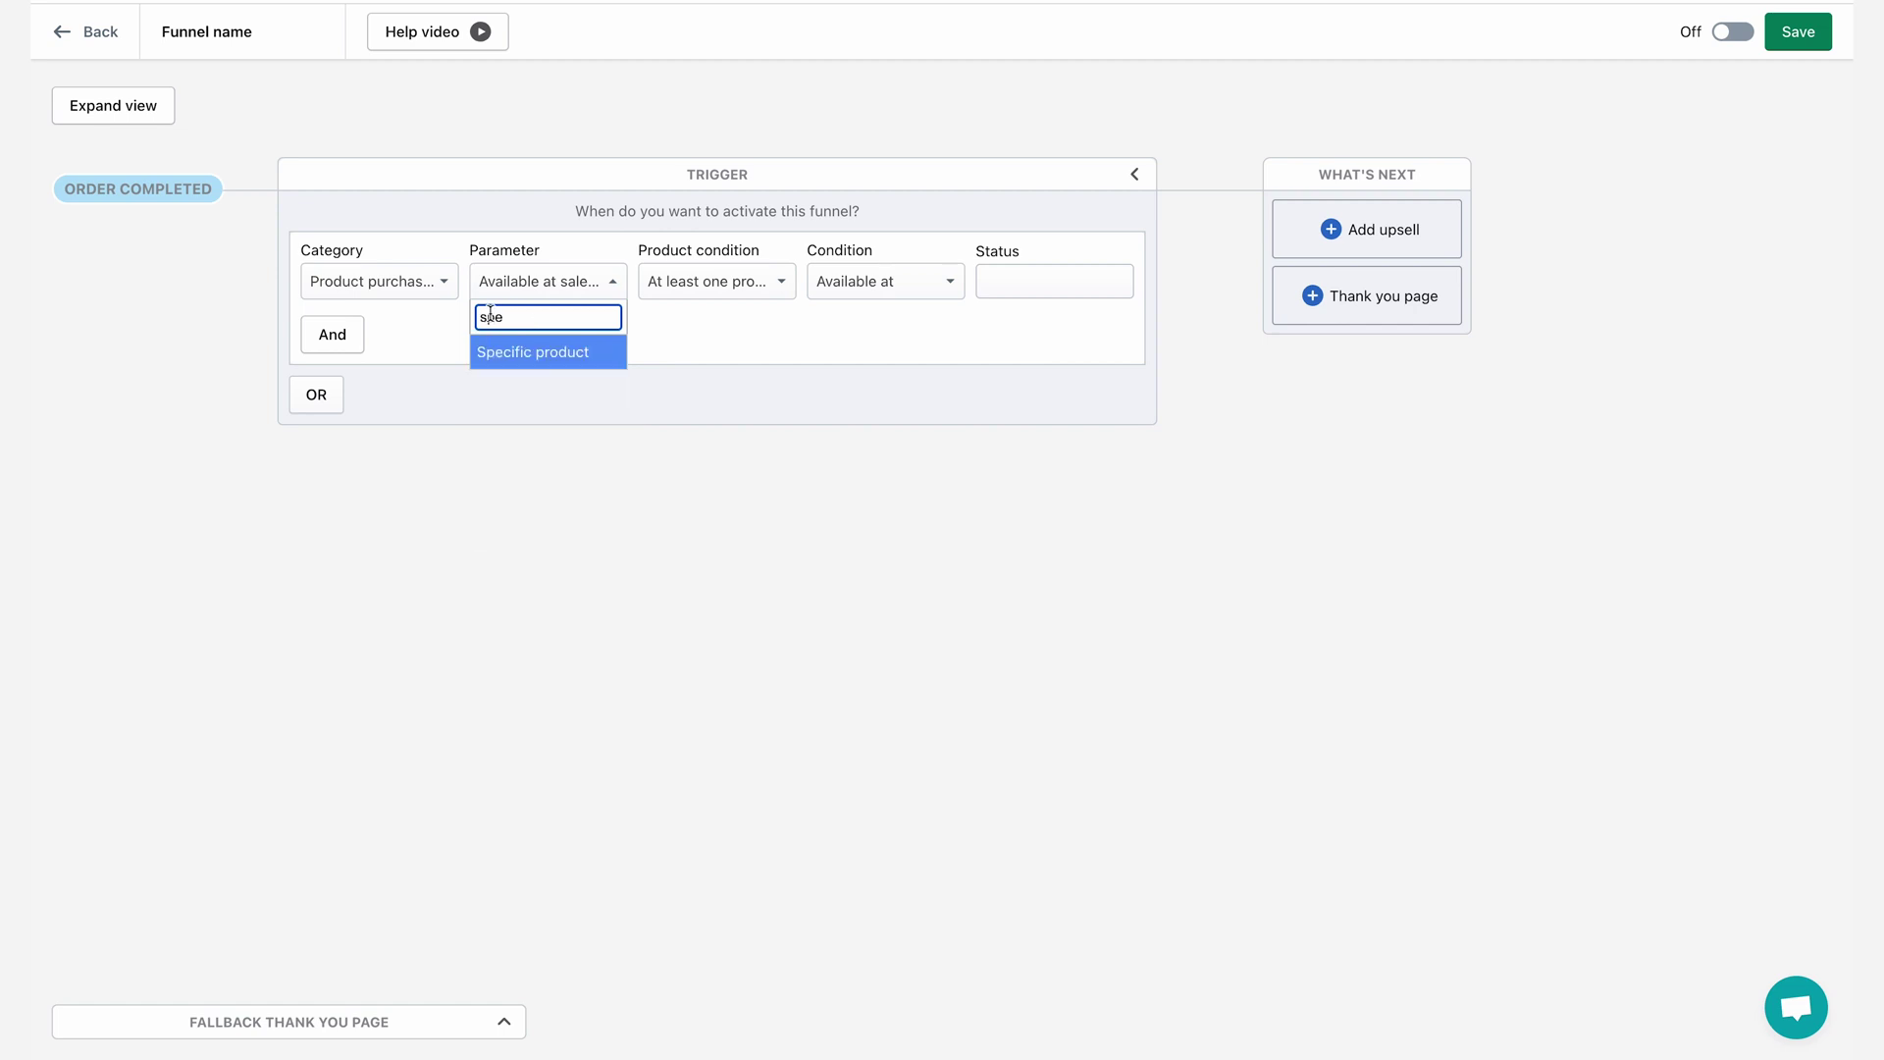
pyautogui.click(511, 349)
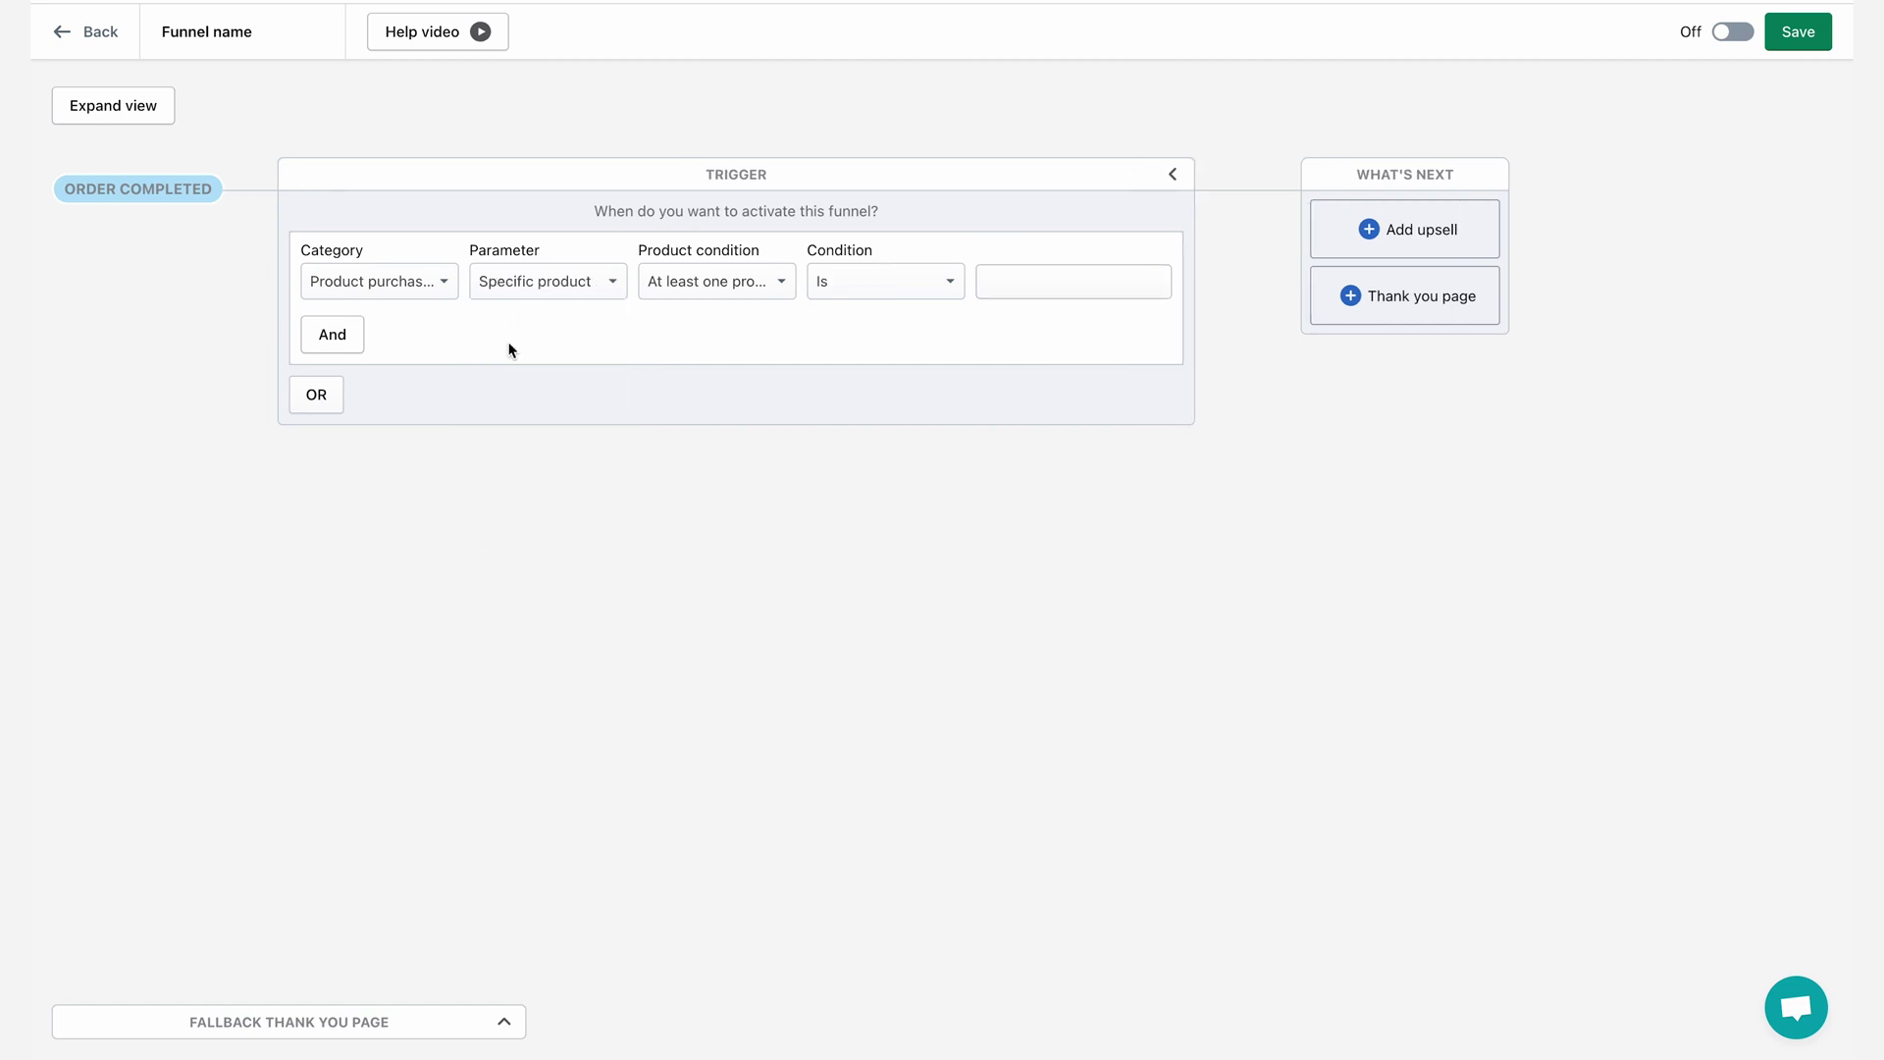
pyautogui.click(702, 285)
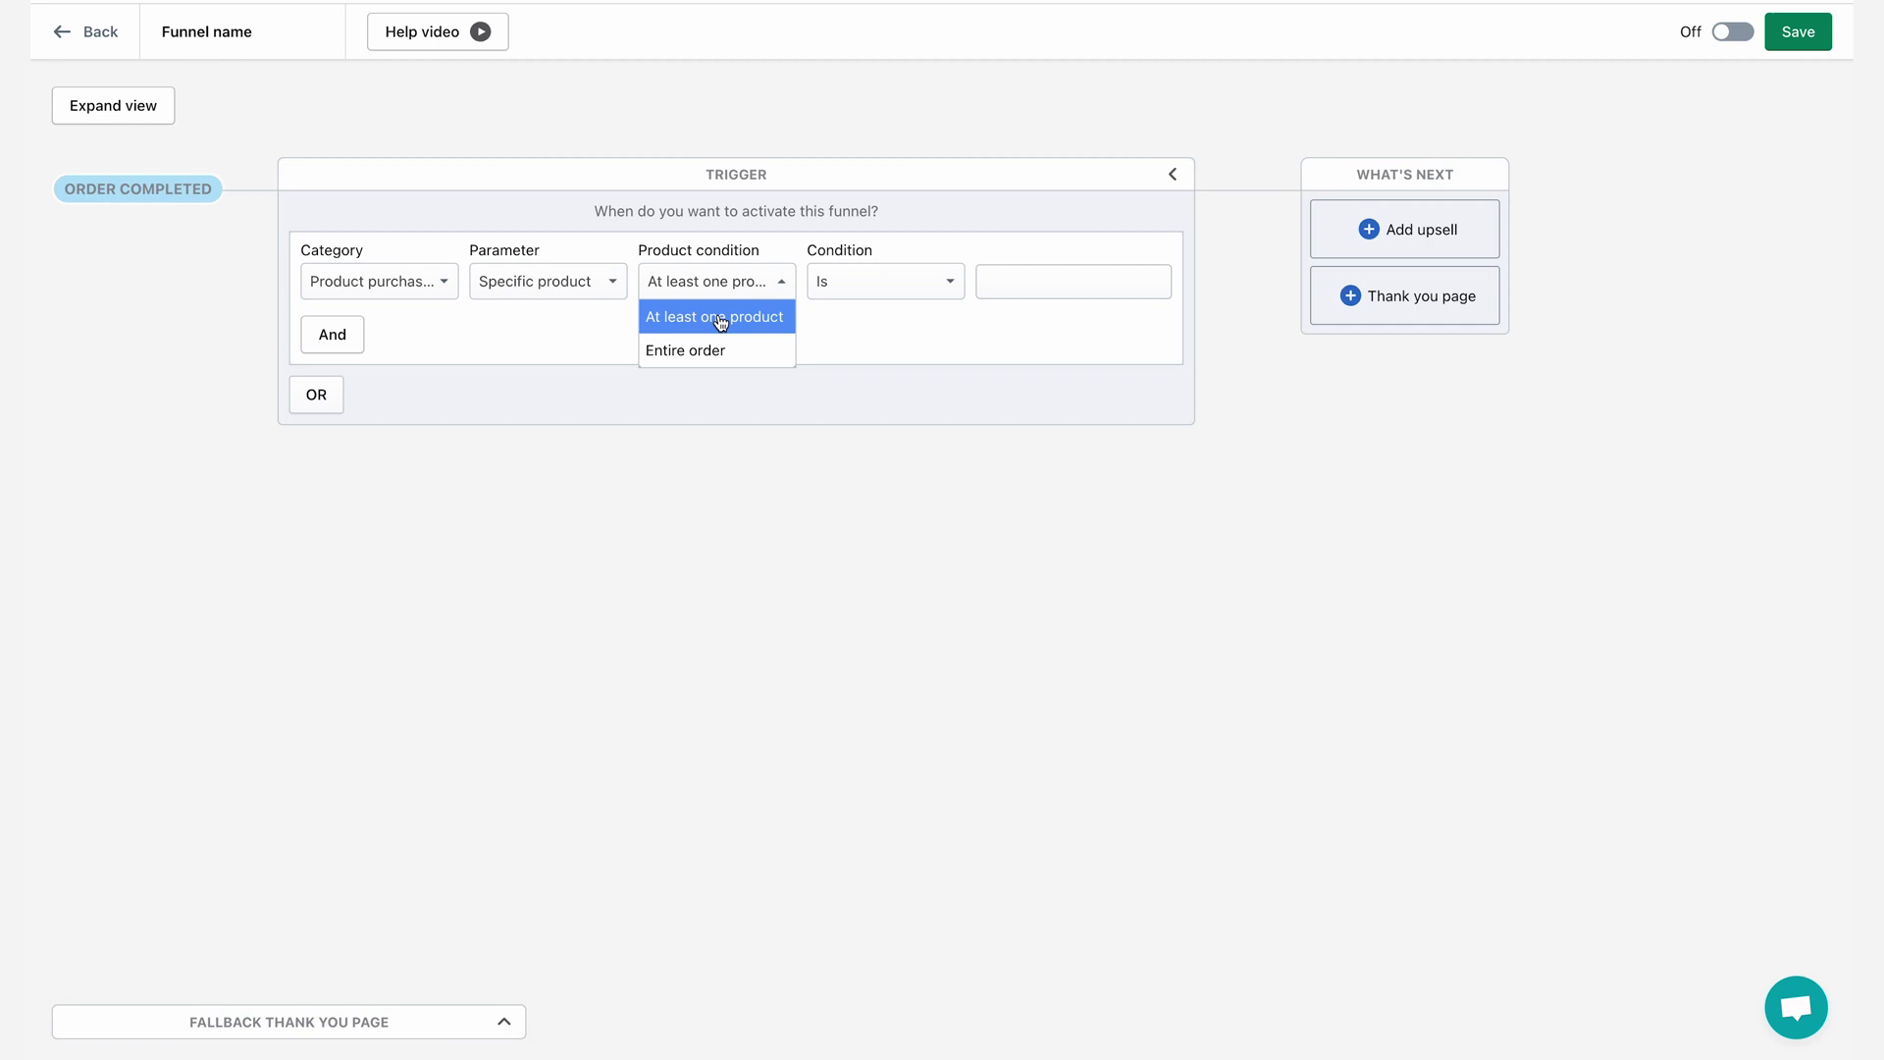
pyautogui.click(721, 319)
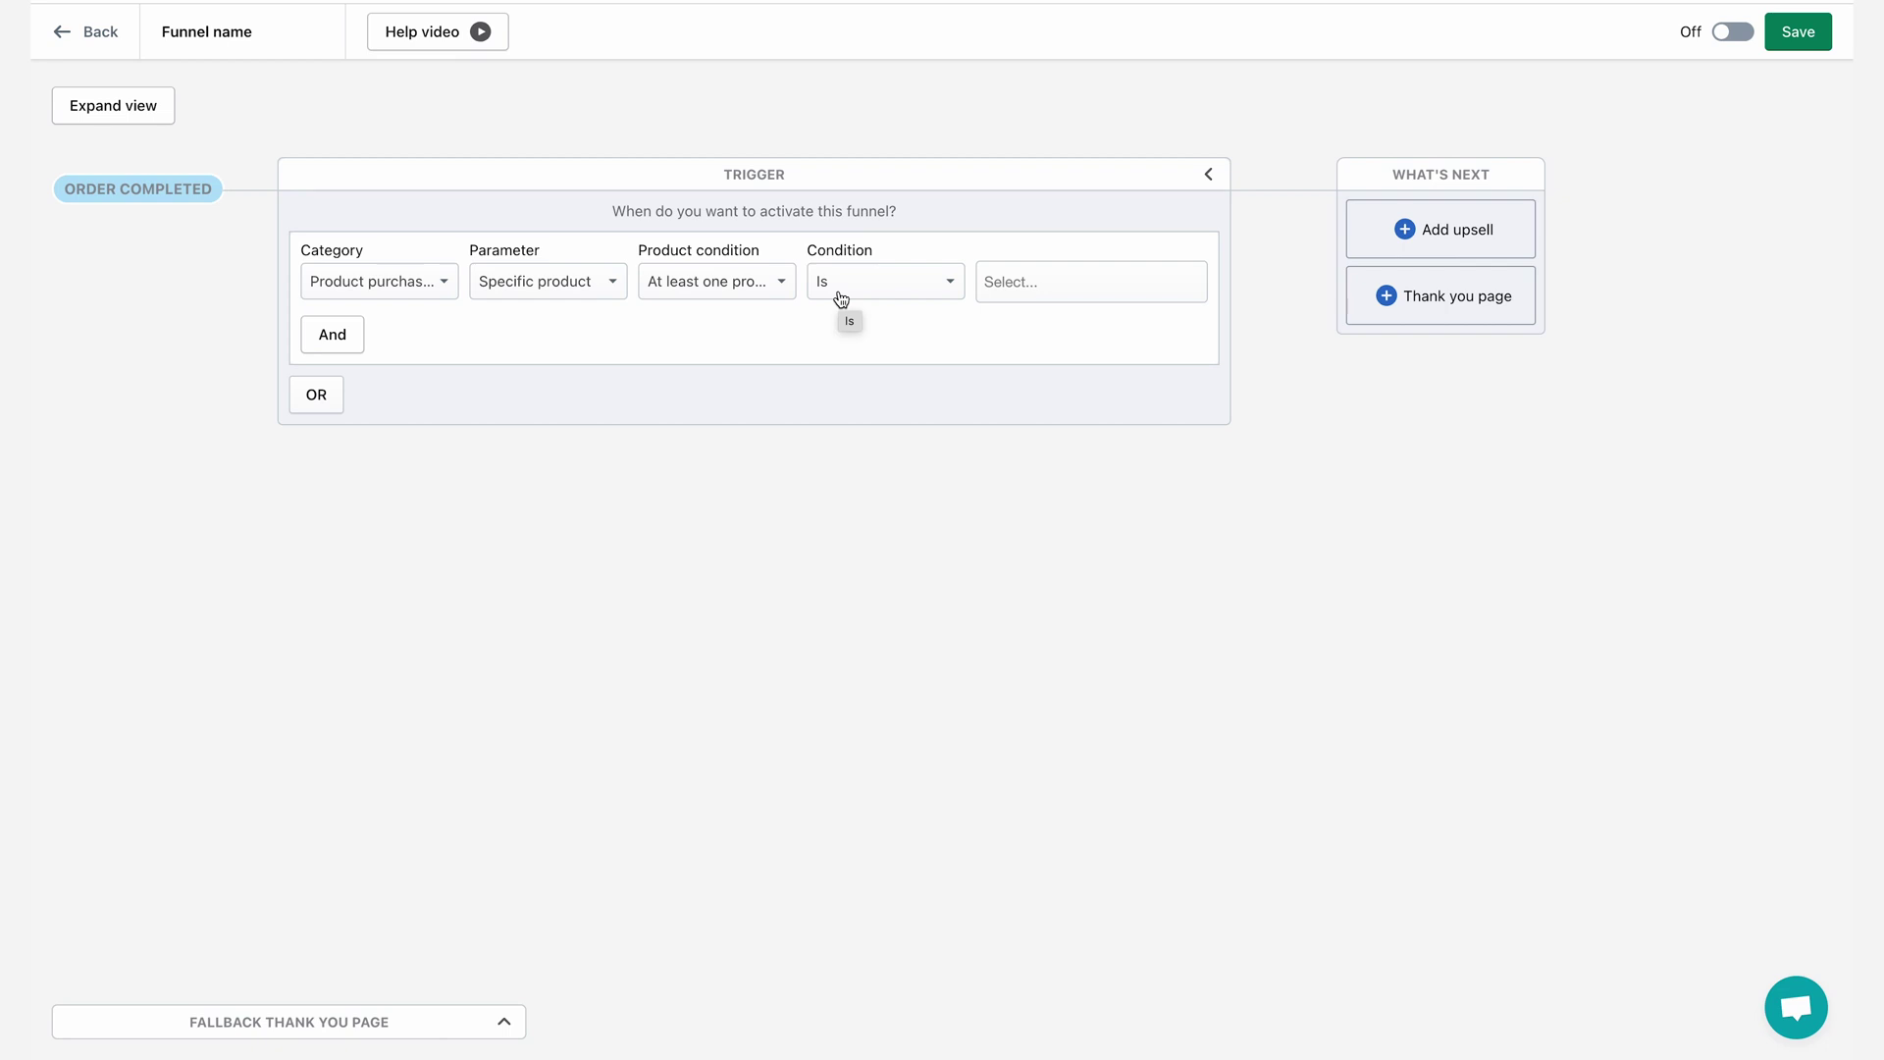
pyautogui.click(1021, 282)
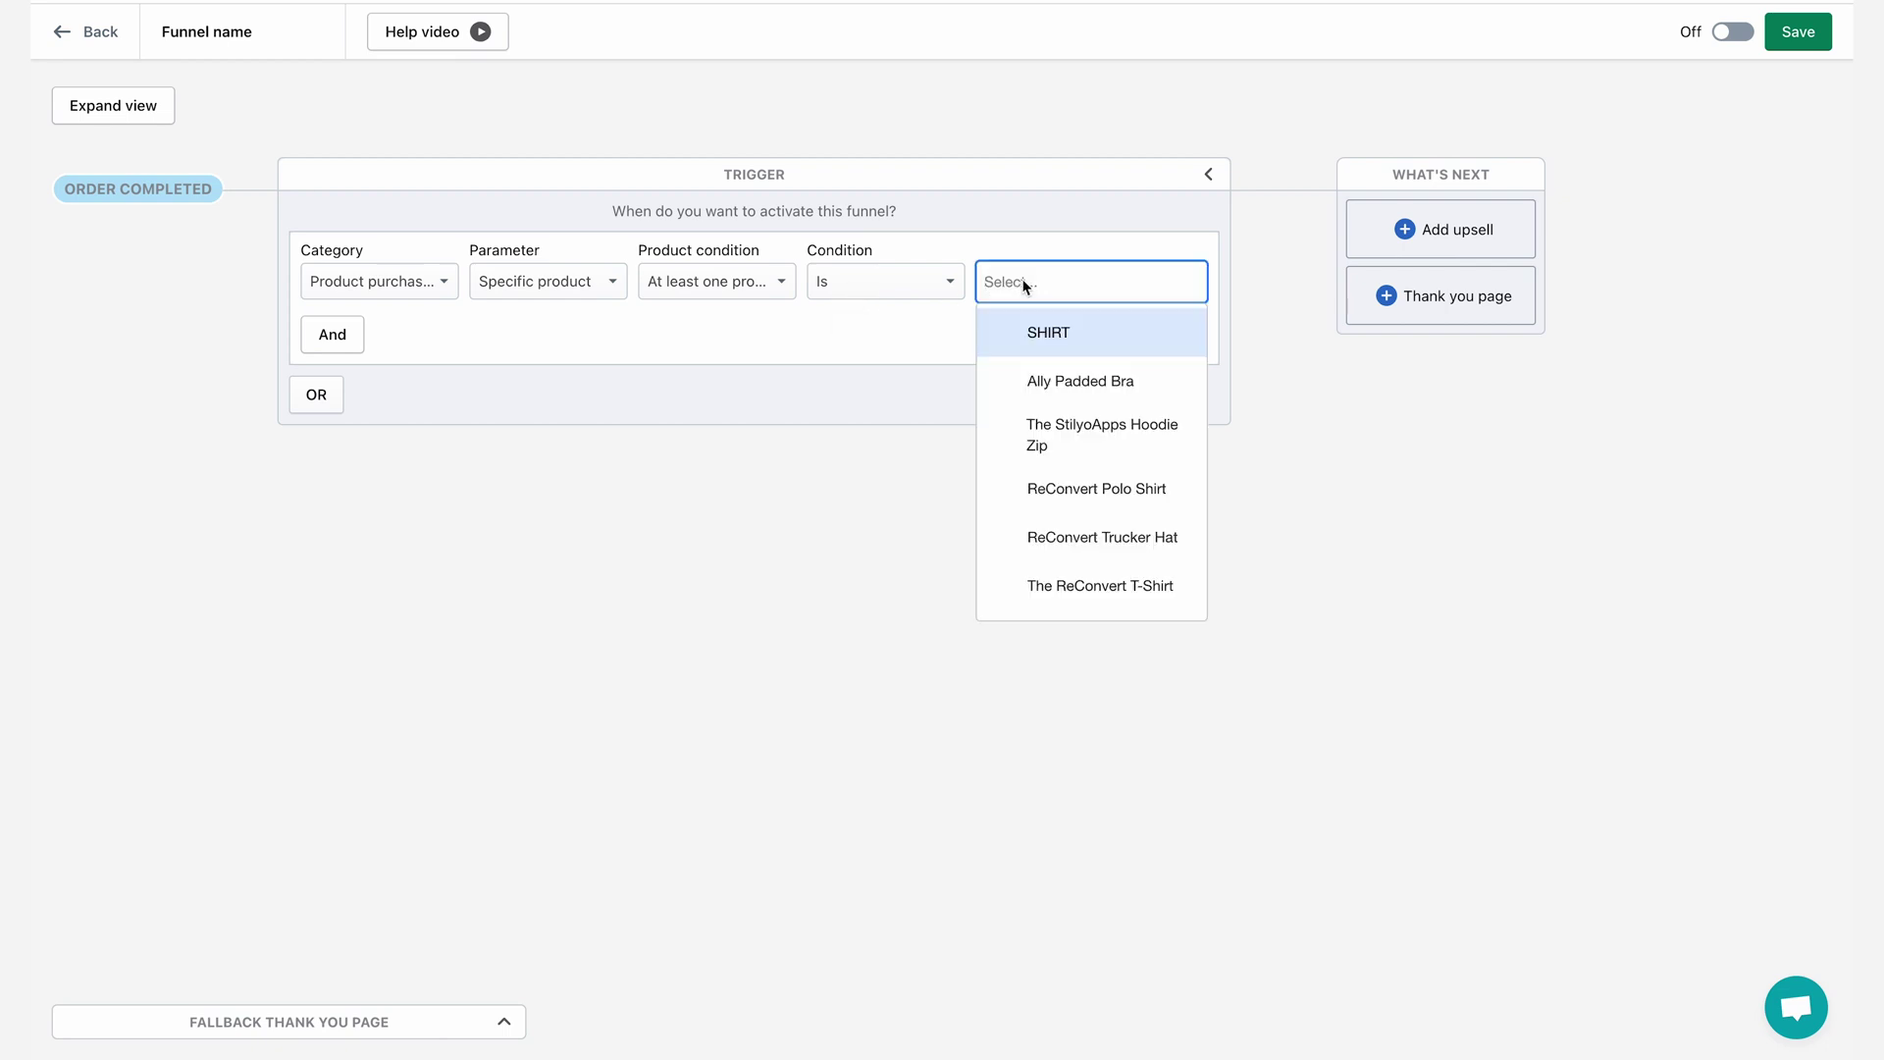
pyautogui.click(1061, 499)
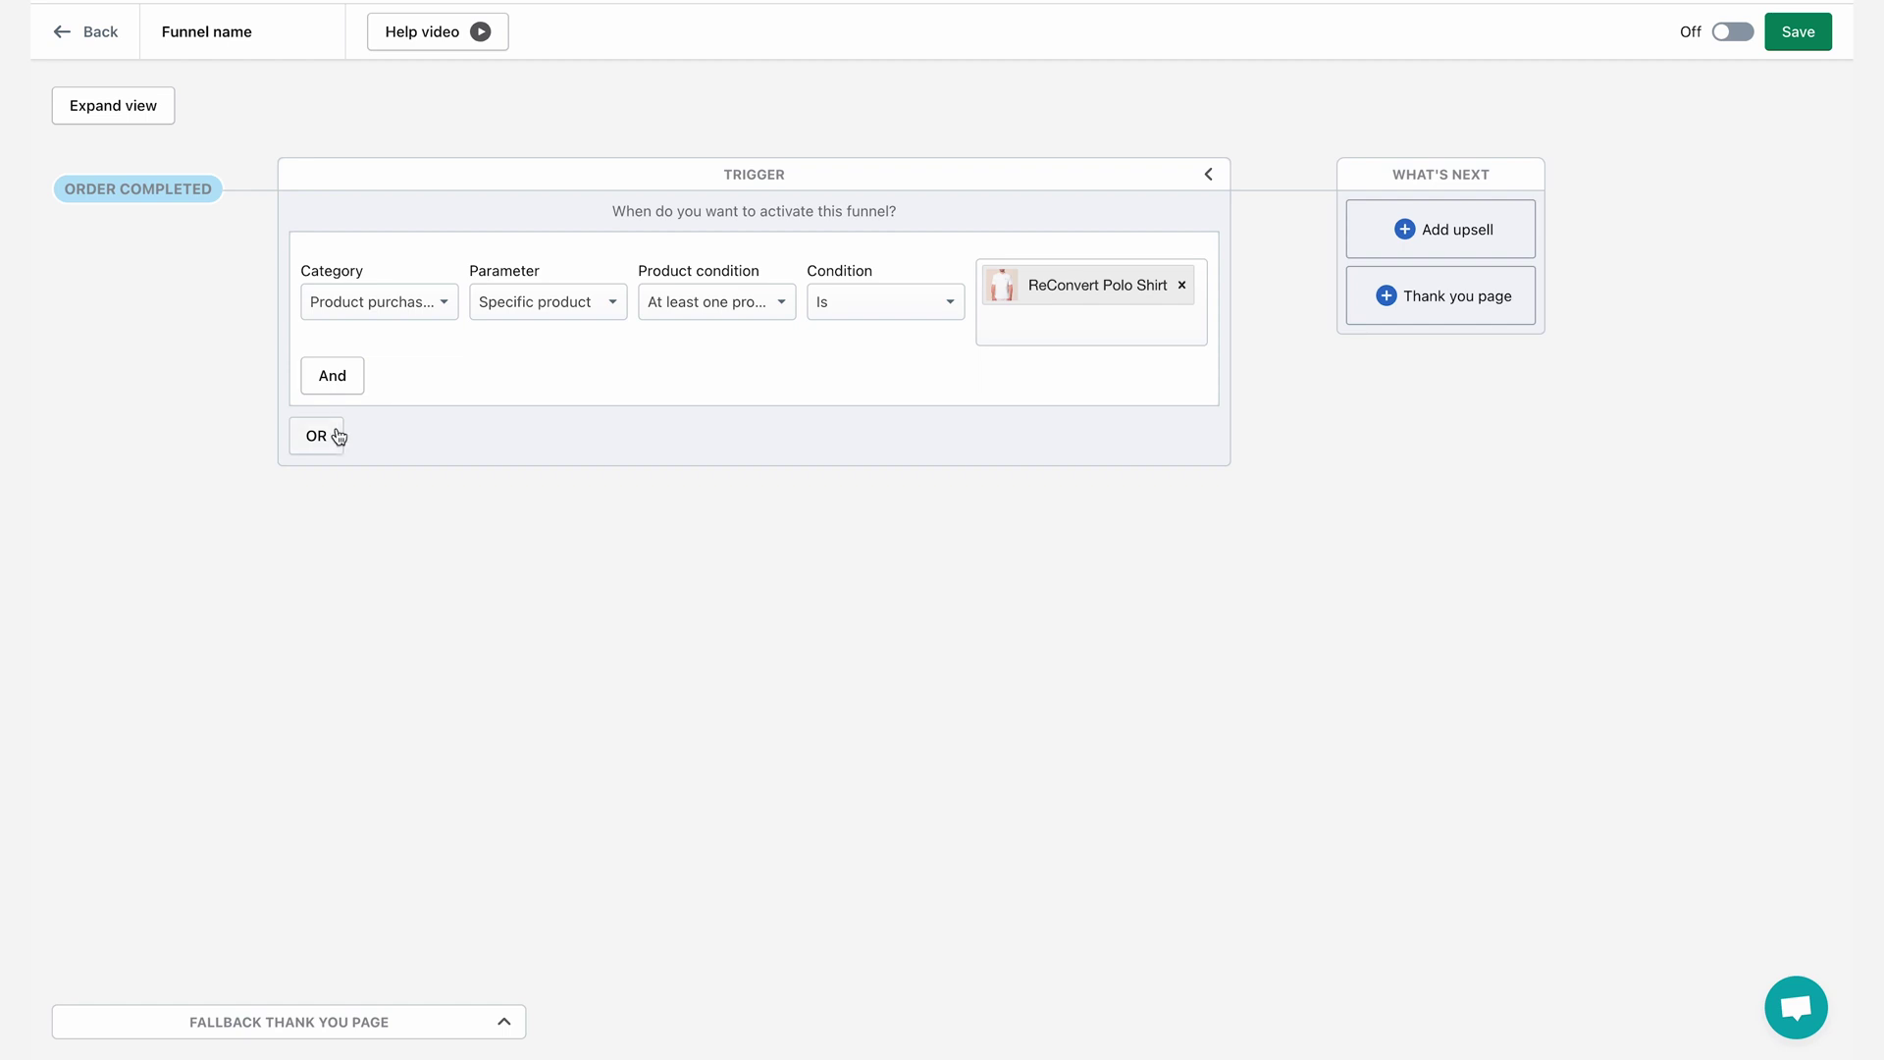
# Add an AND condition requiring Number of orders Larger than 1.
pyautogui.click(333, 377)
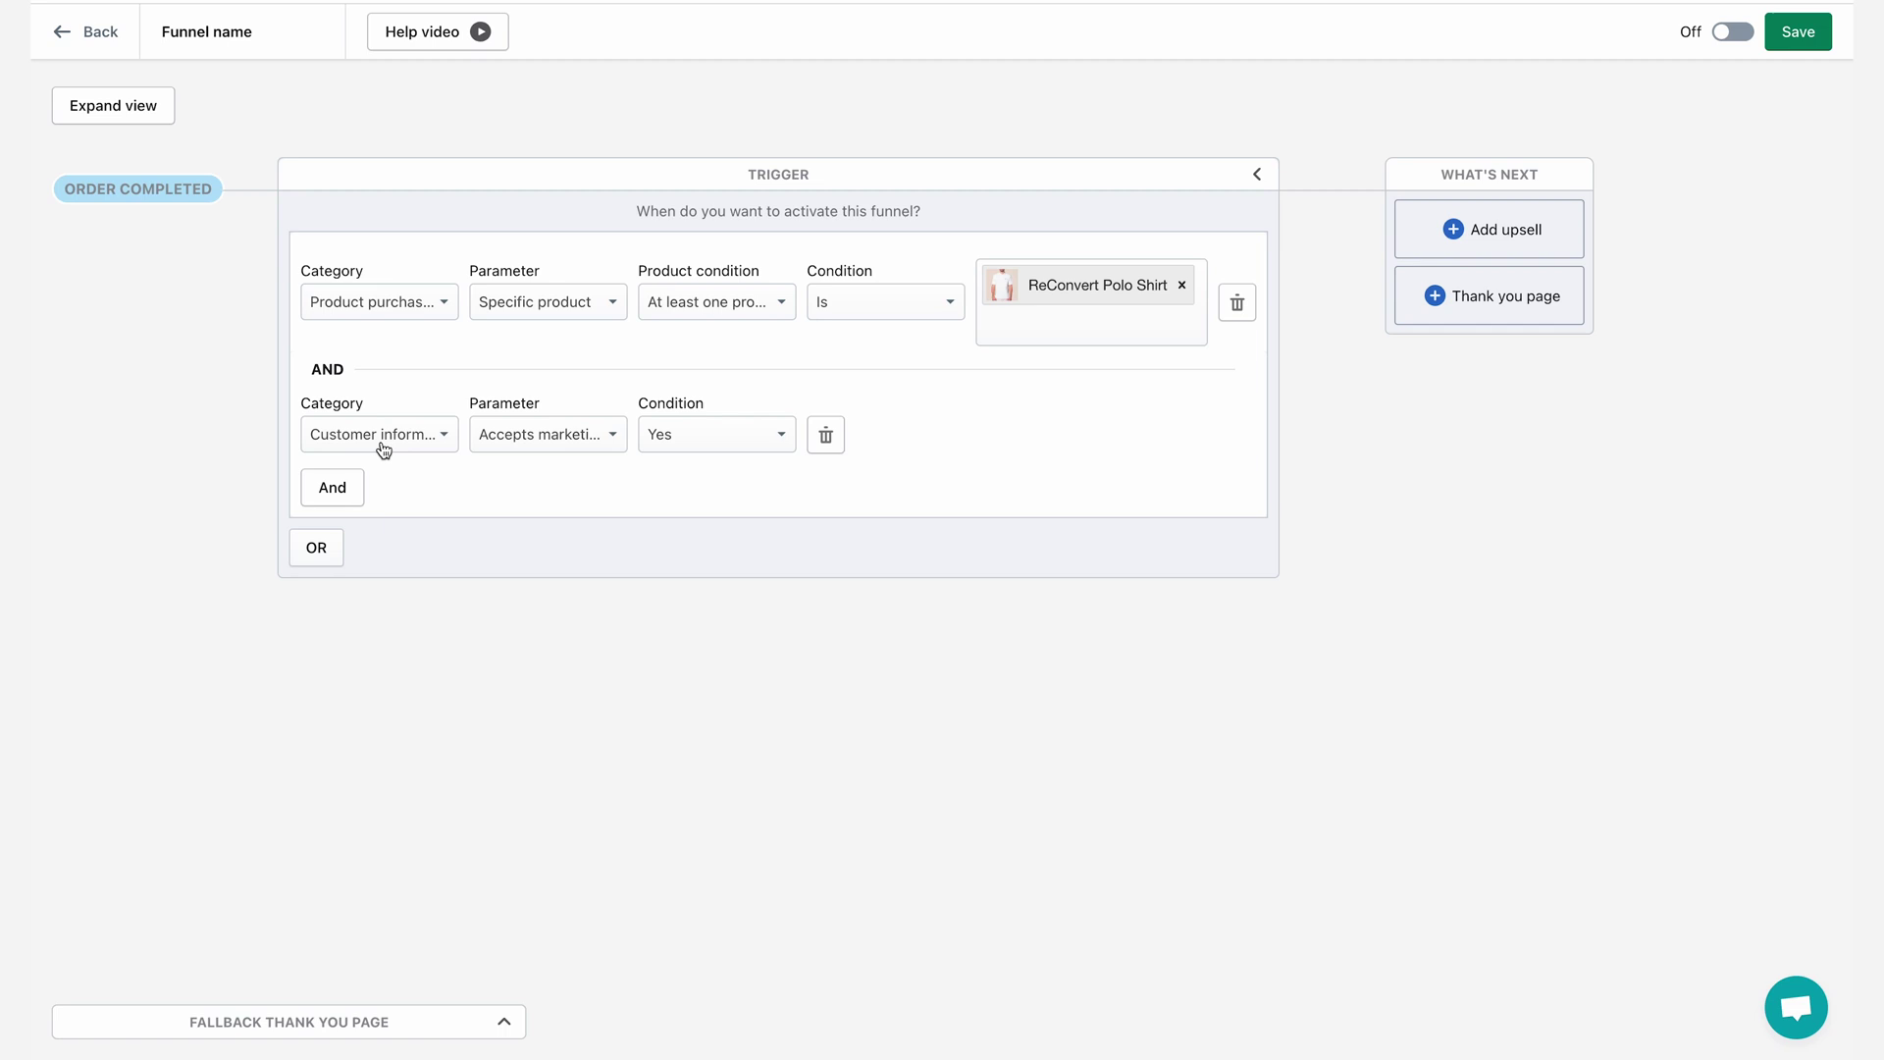
pyautogui.click(551, 441)
pyautogui.write('num')
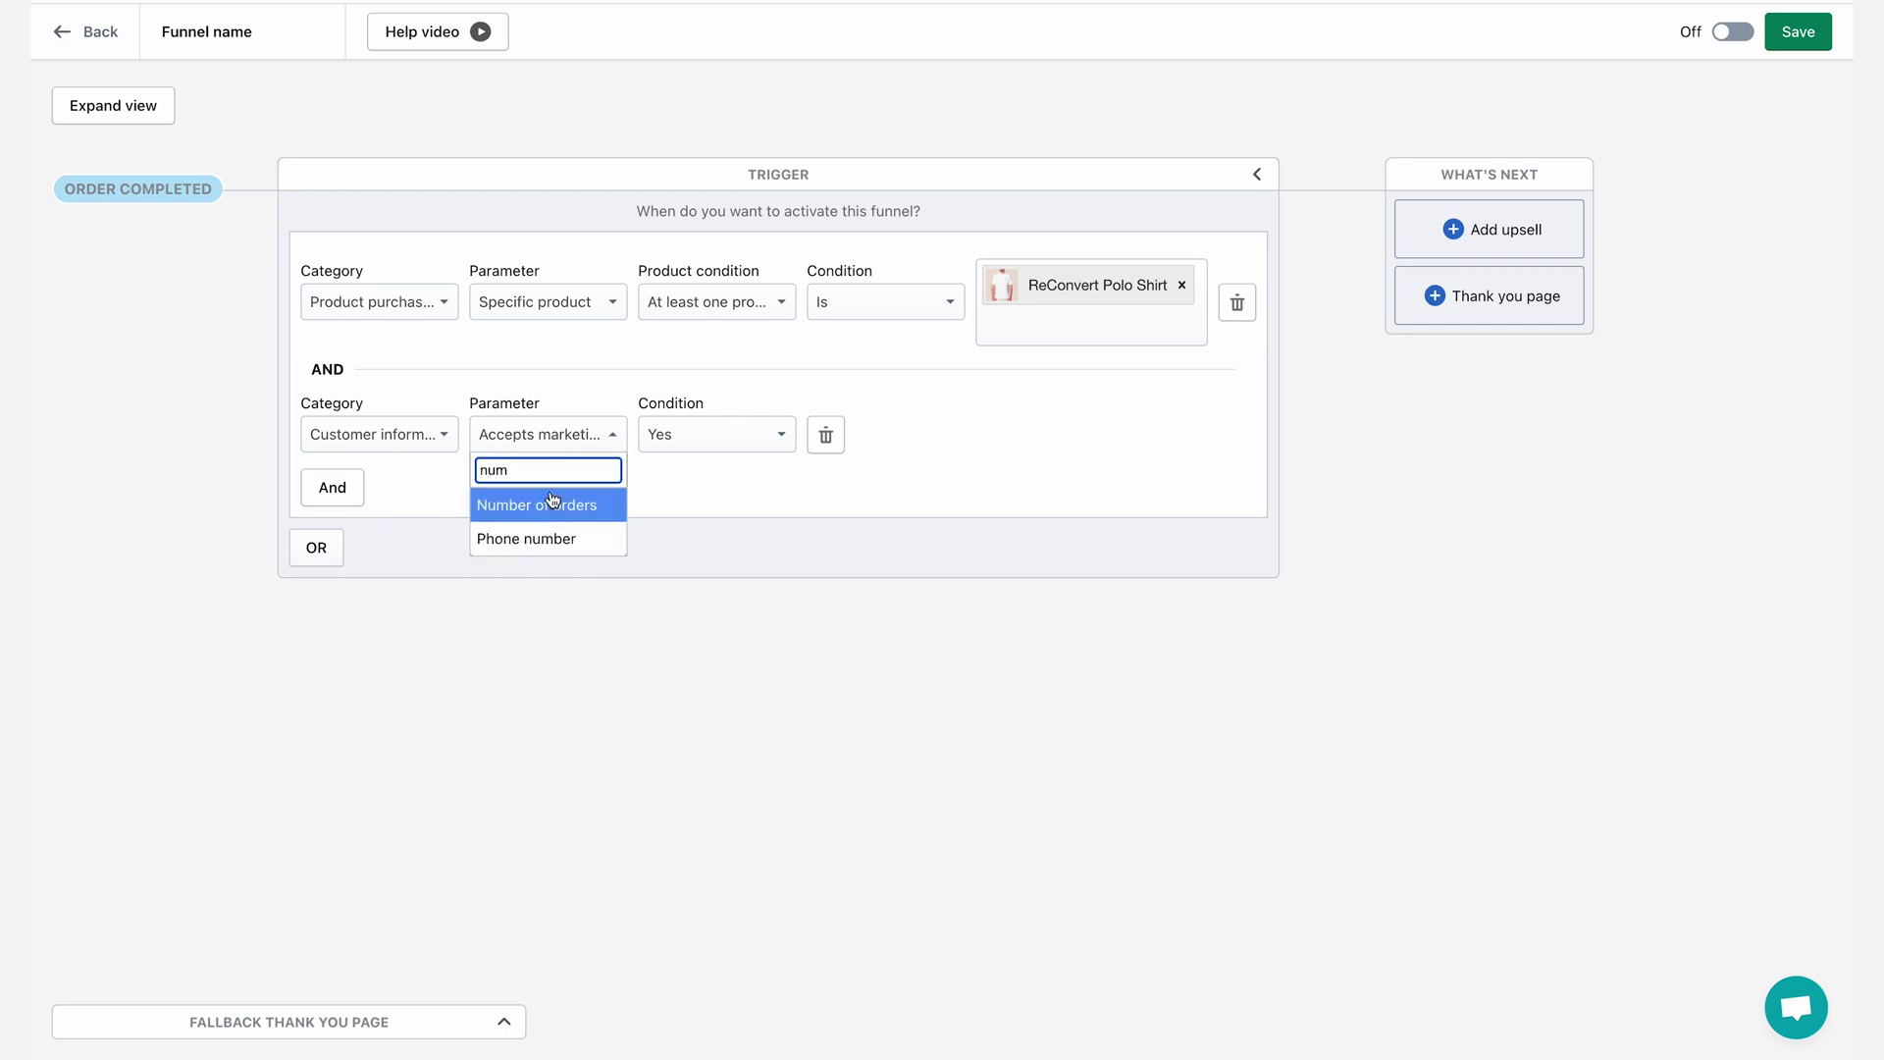
pyautogui.click(547, 502)
pyautogui.click(707, 437)
pyautogui.click(710, 571)
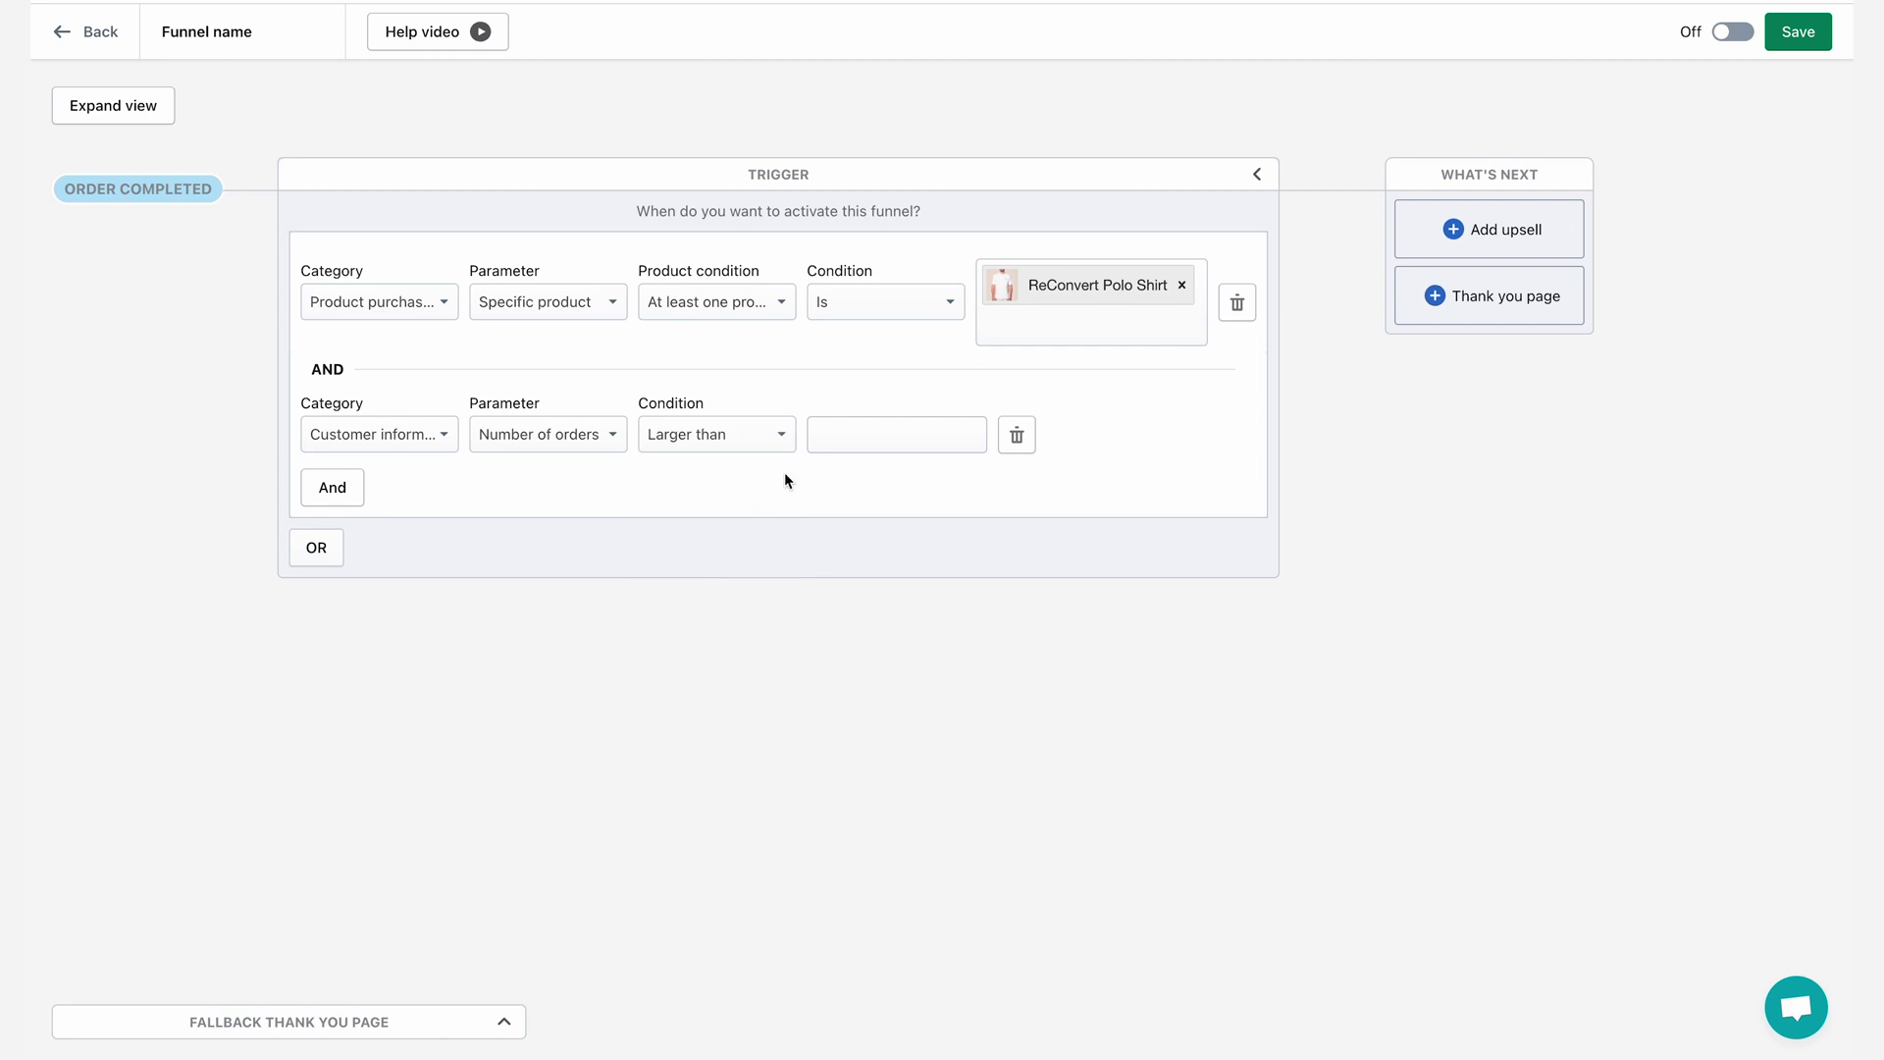
pyautogui.write('1')
# Delete the number-of-orders condition and add a new upsell offer after the trigger.
pyautogui.click(1017, 435)
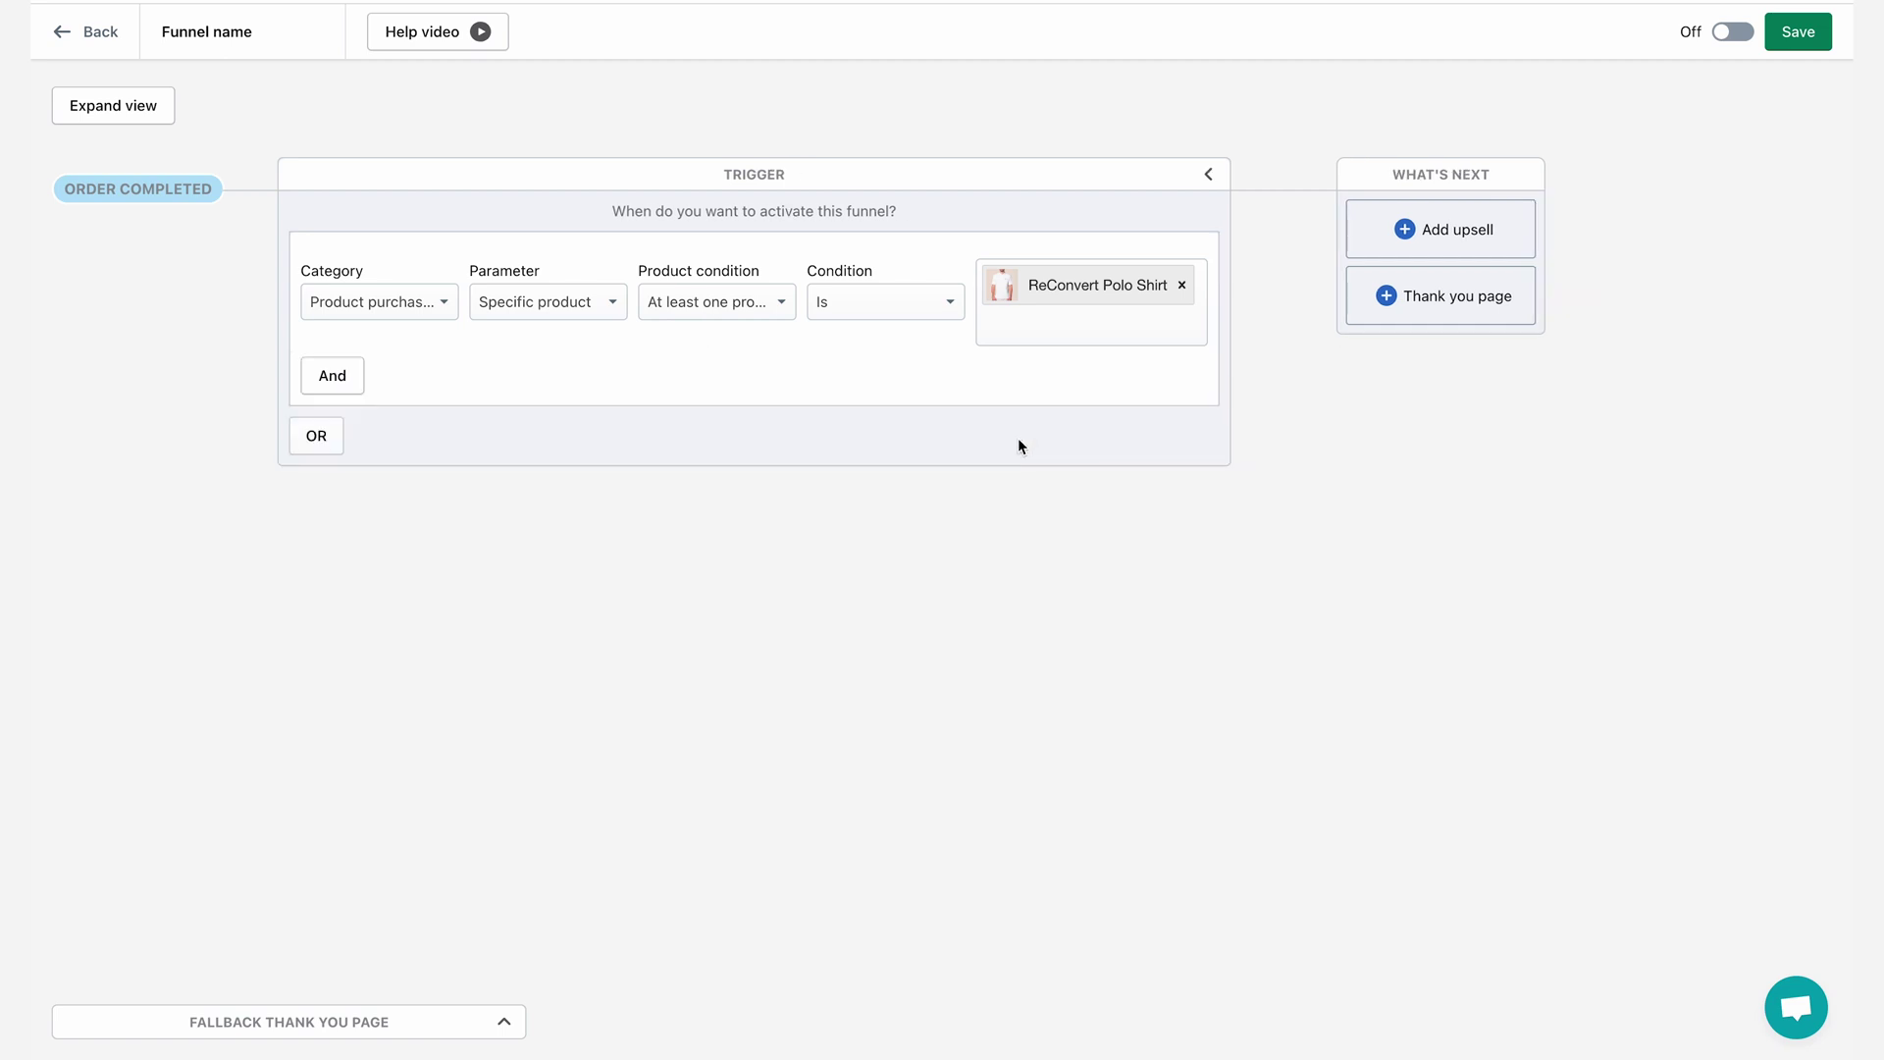
pyautogui.click(1210, 178)
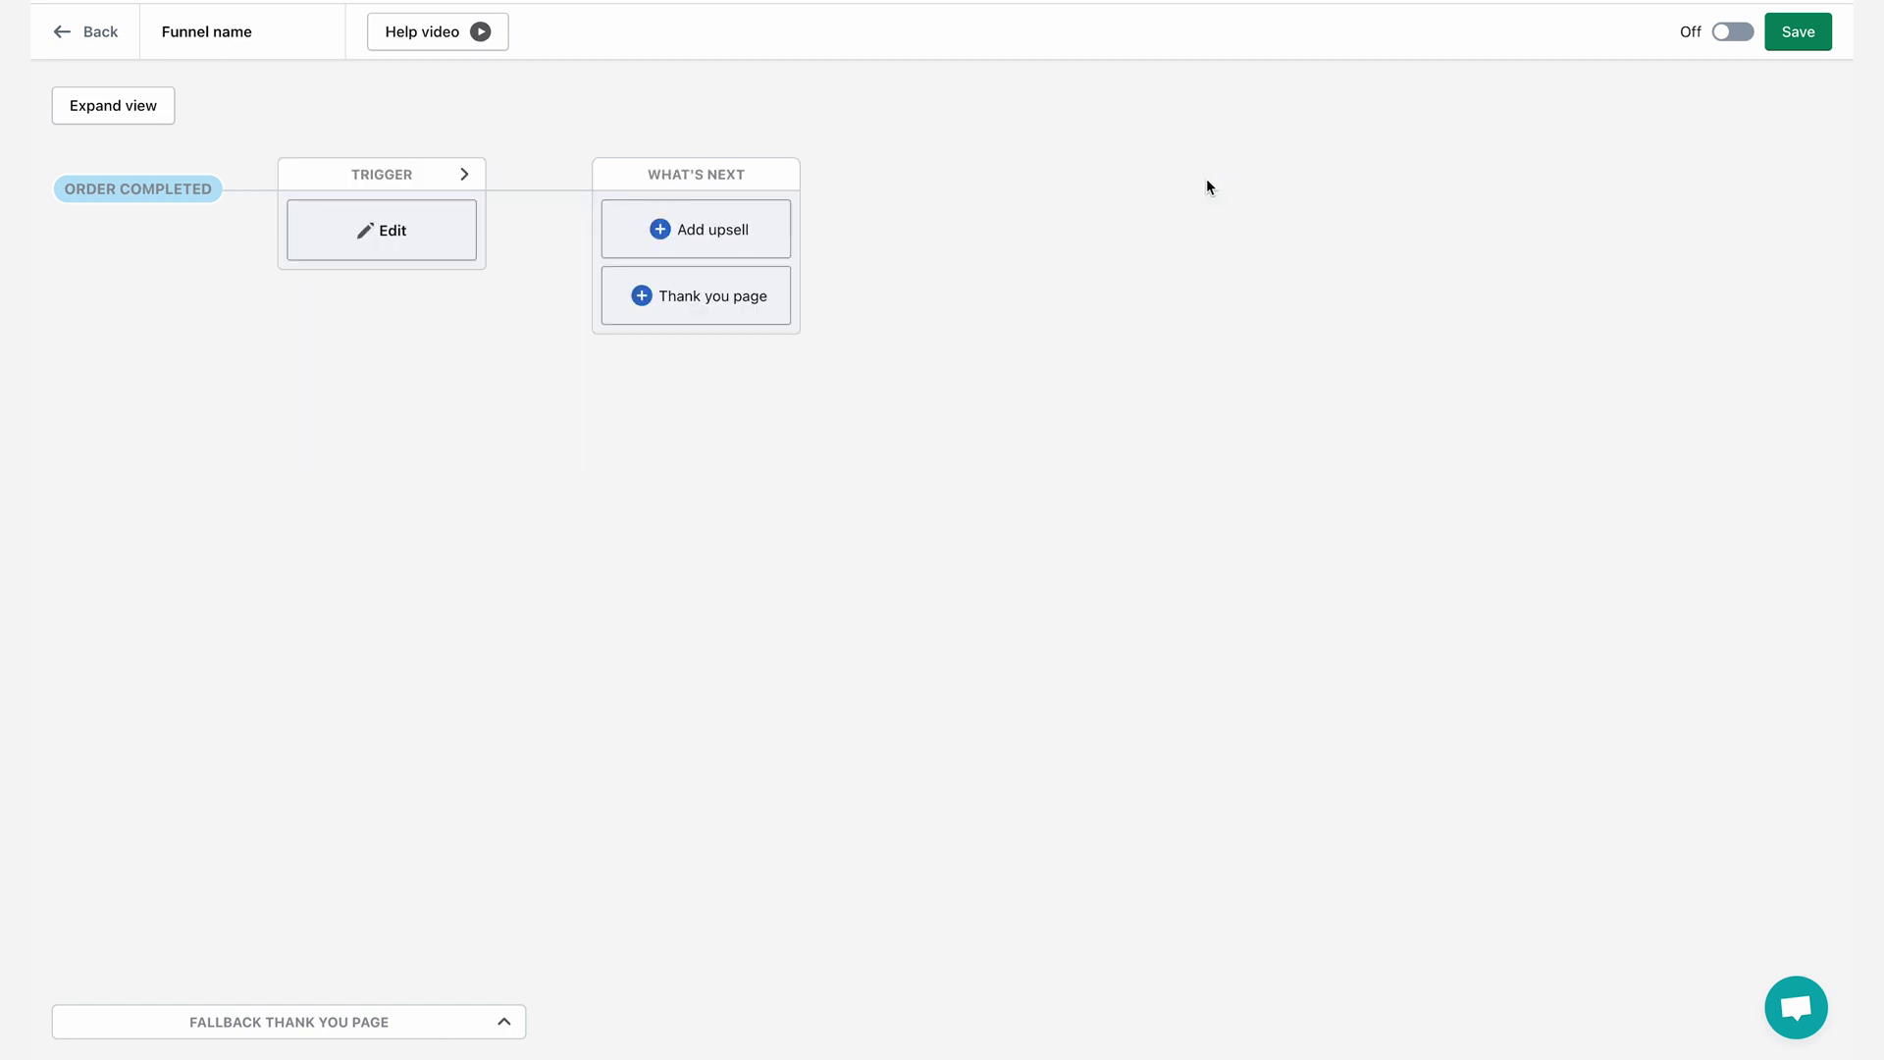
pyautogui.click(753, 231)
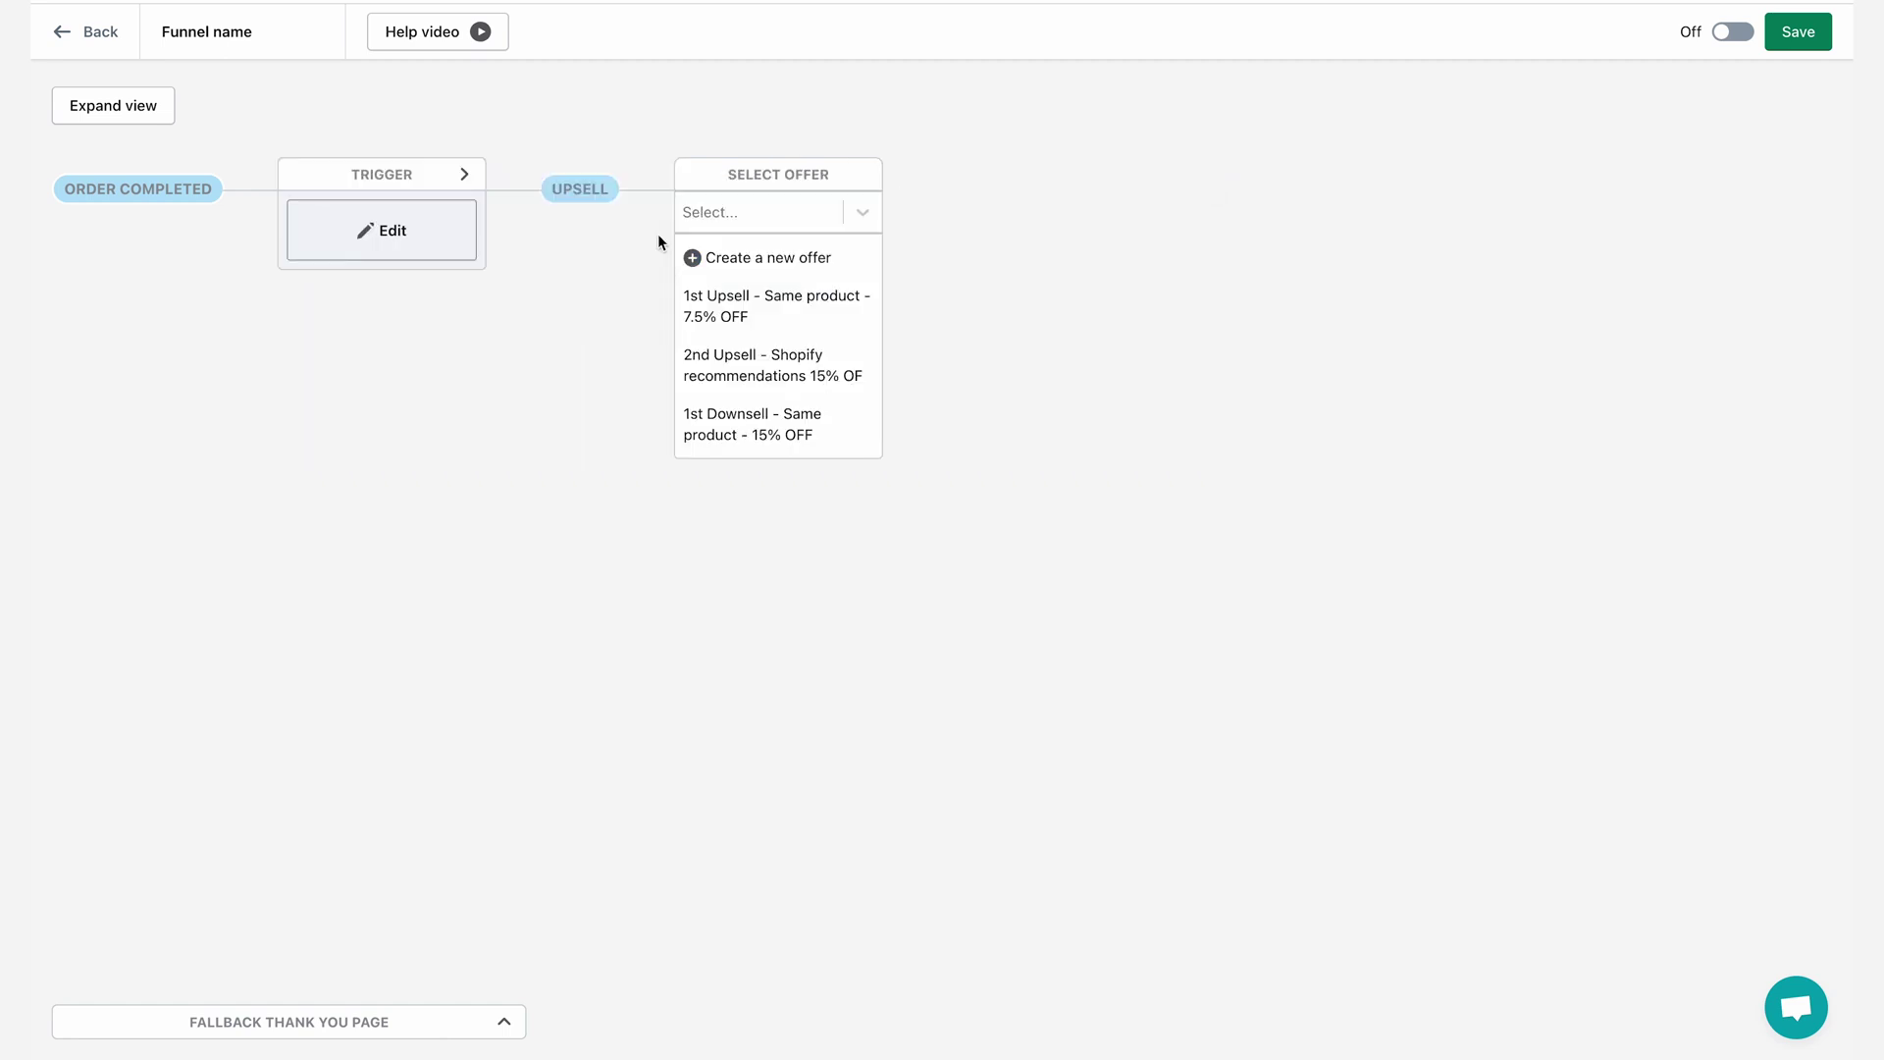
pyautogui.click(736, 259)
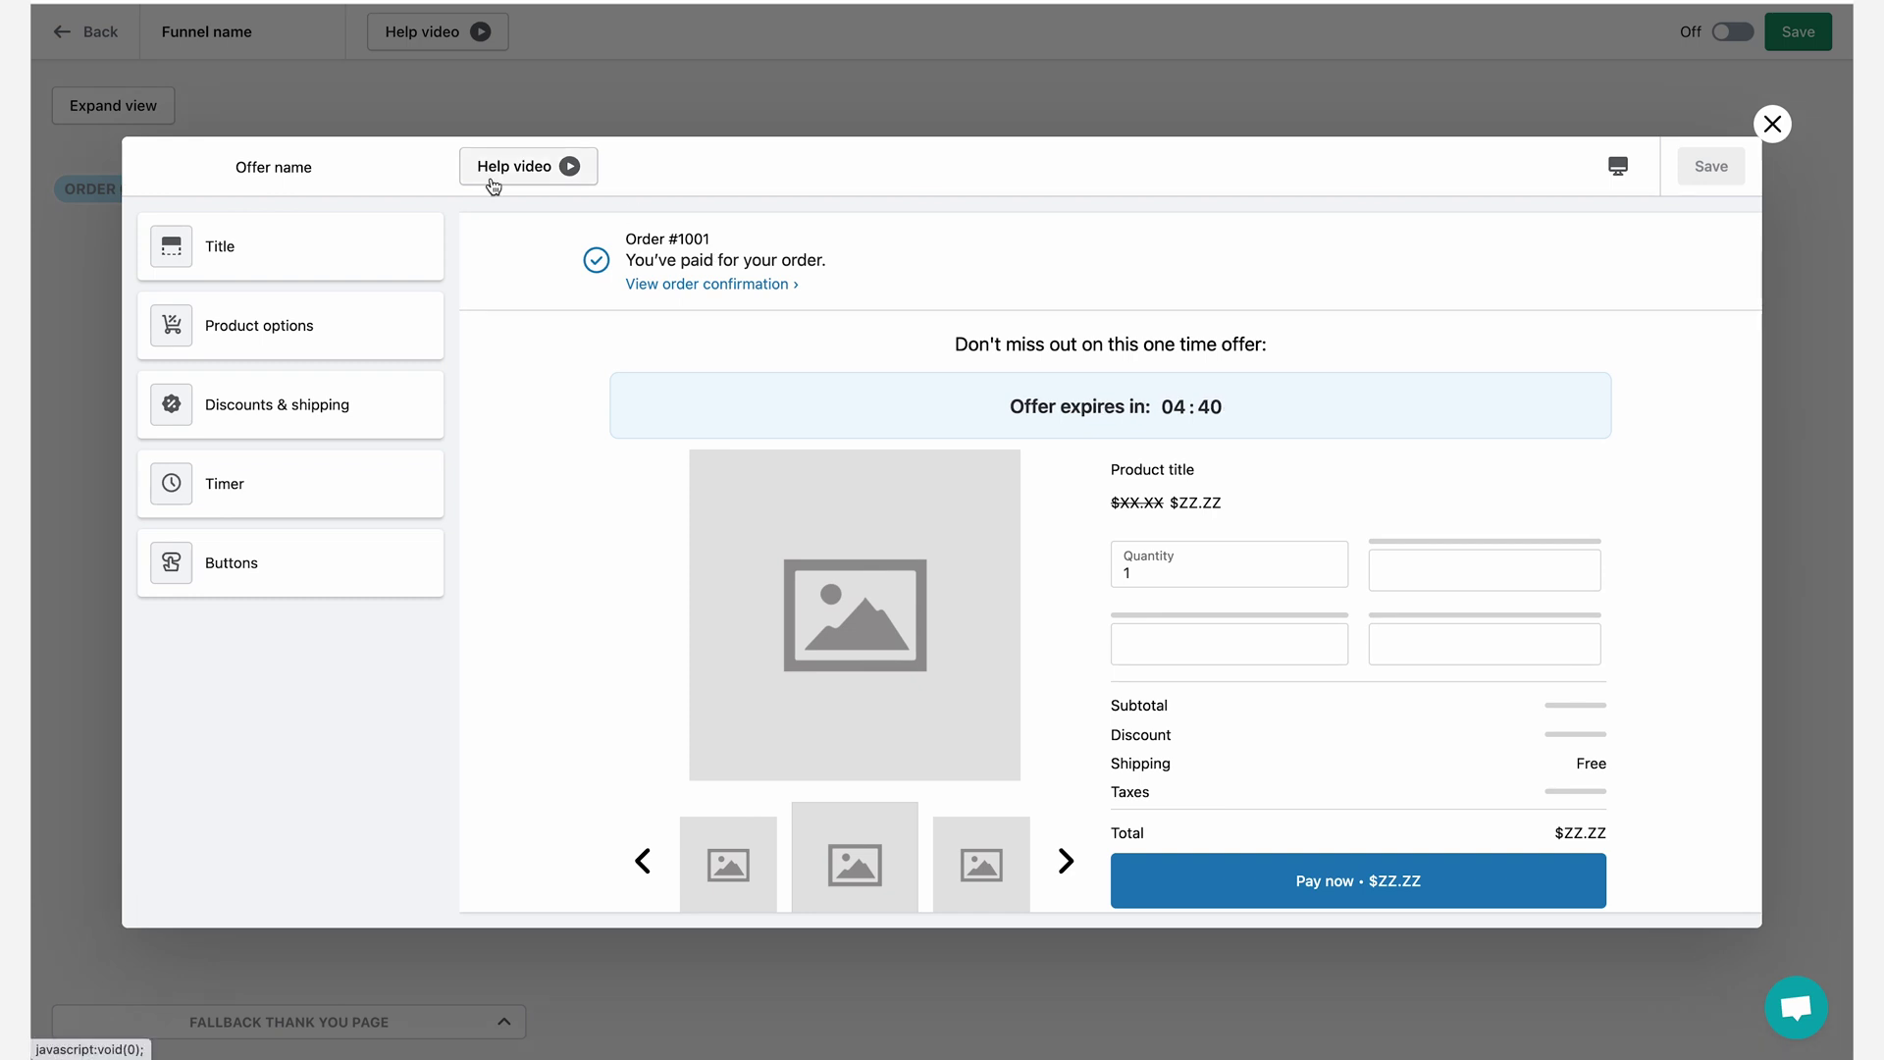
# Name the upsell offer 'ReConvert Mug - 15% off'.
pyautogui.click(366, 252)
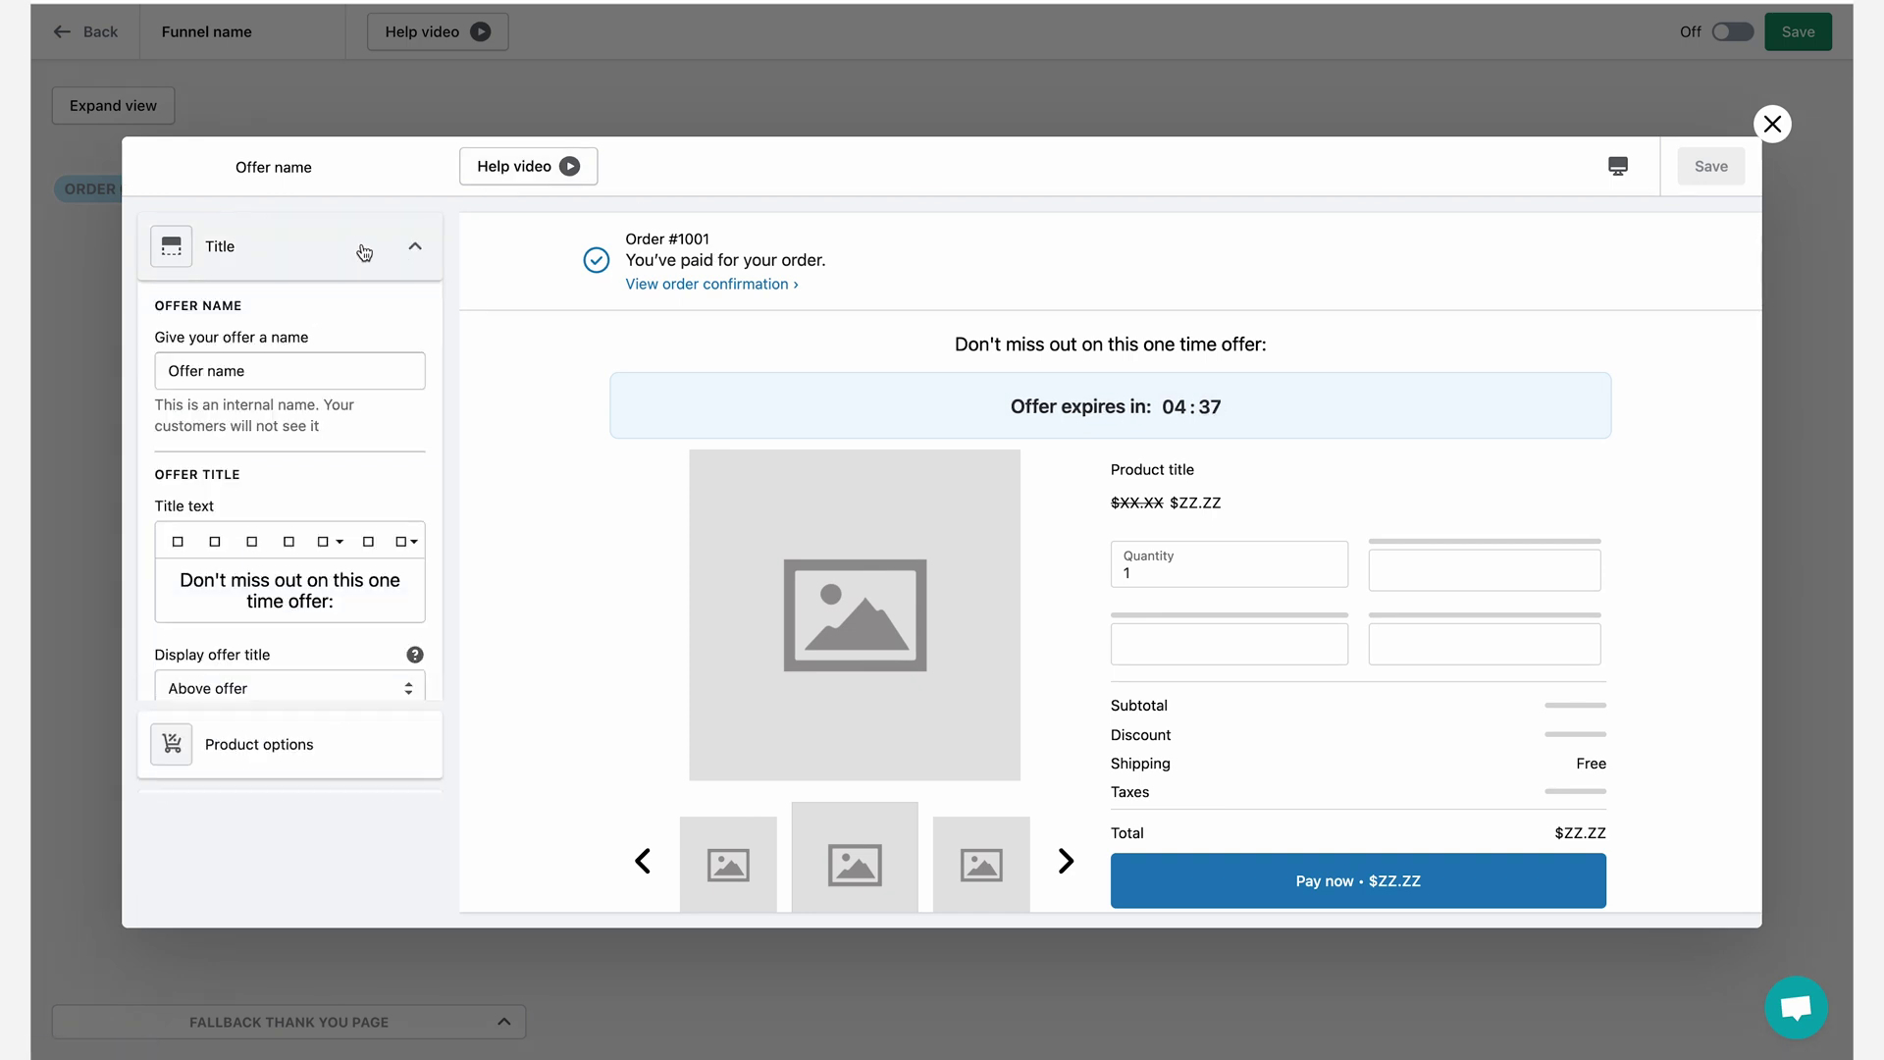
pyautogui.click(306, 365)
pyautogui.write('ReConvert')
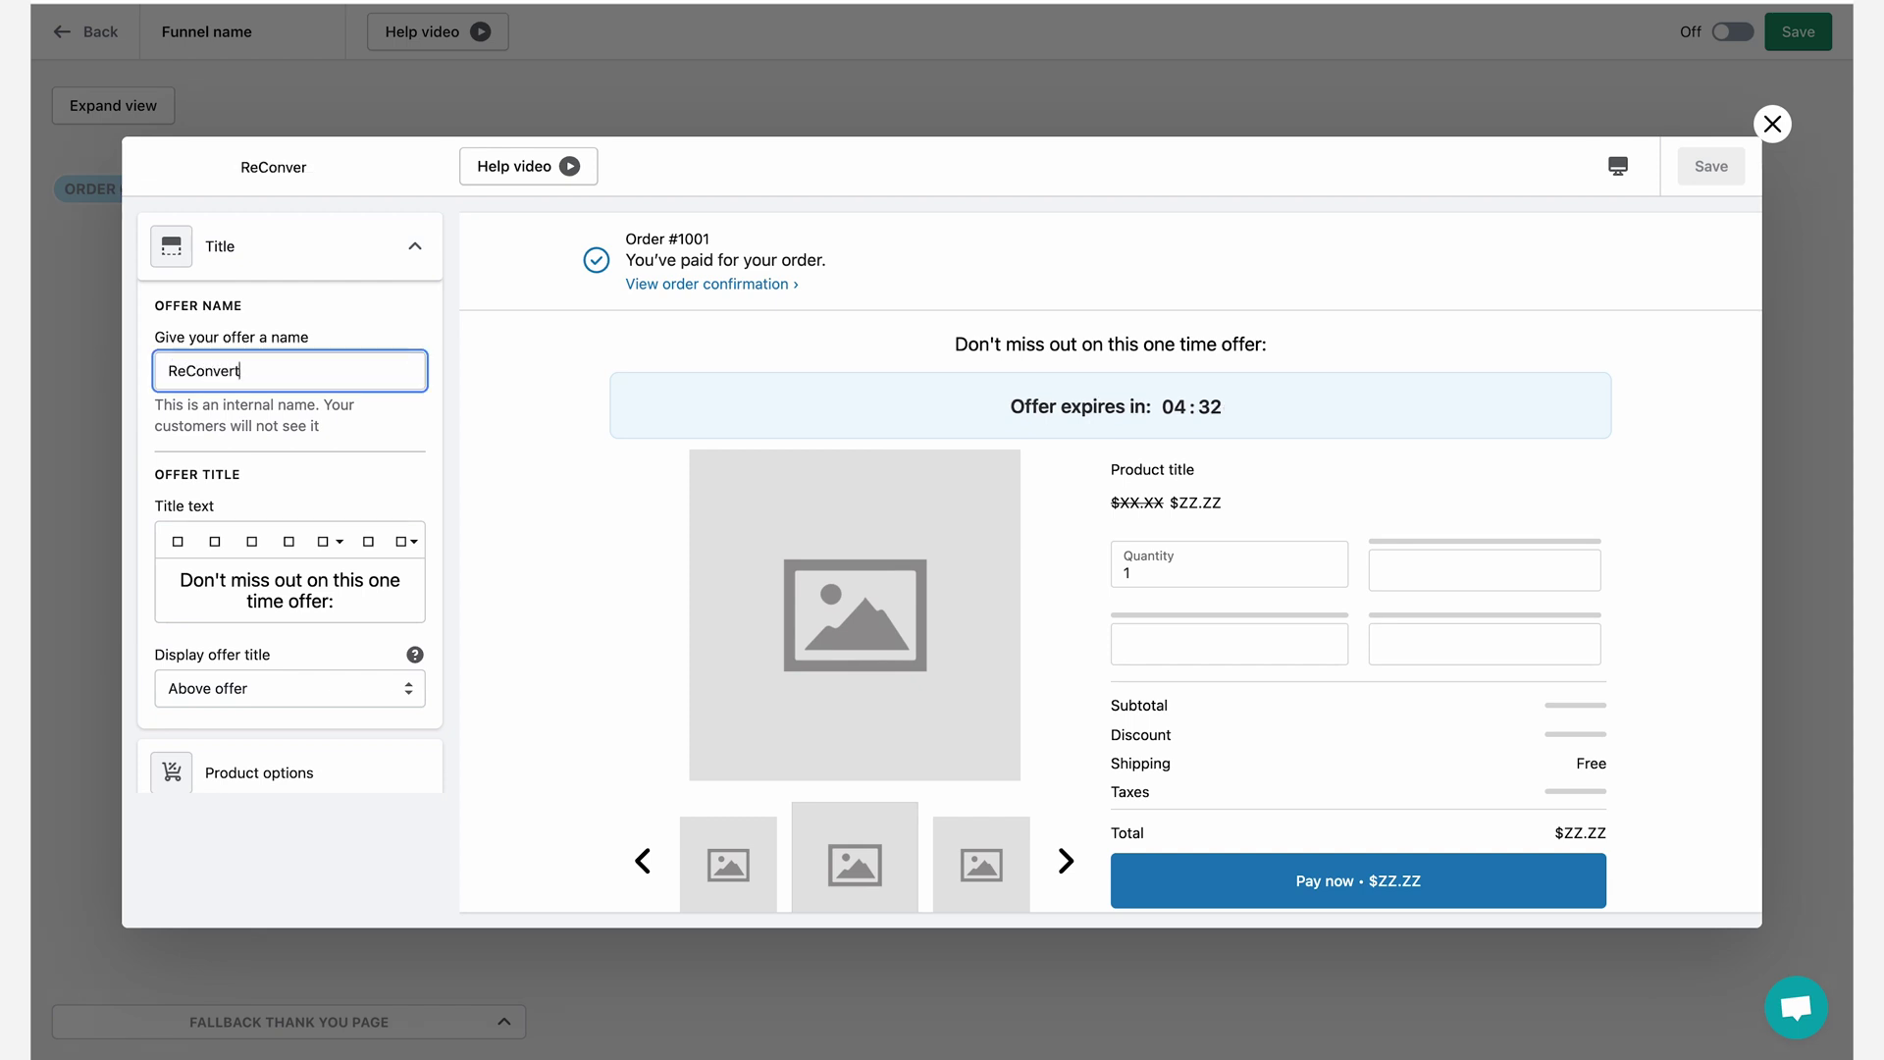
pyautogui.write(' Mug - 1')
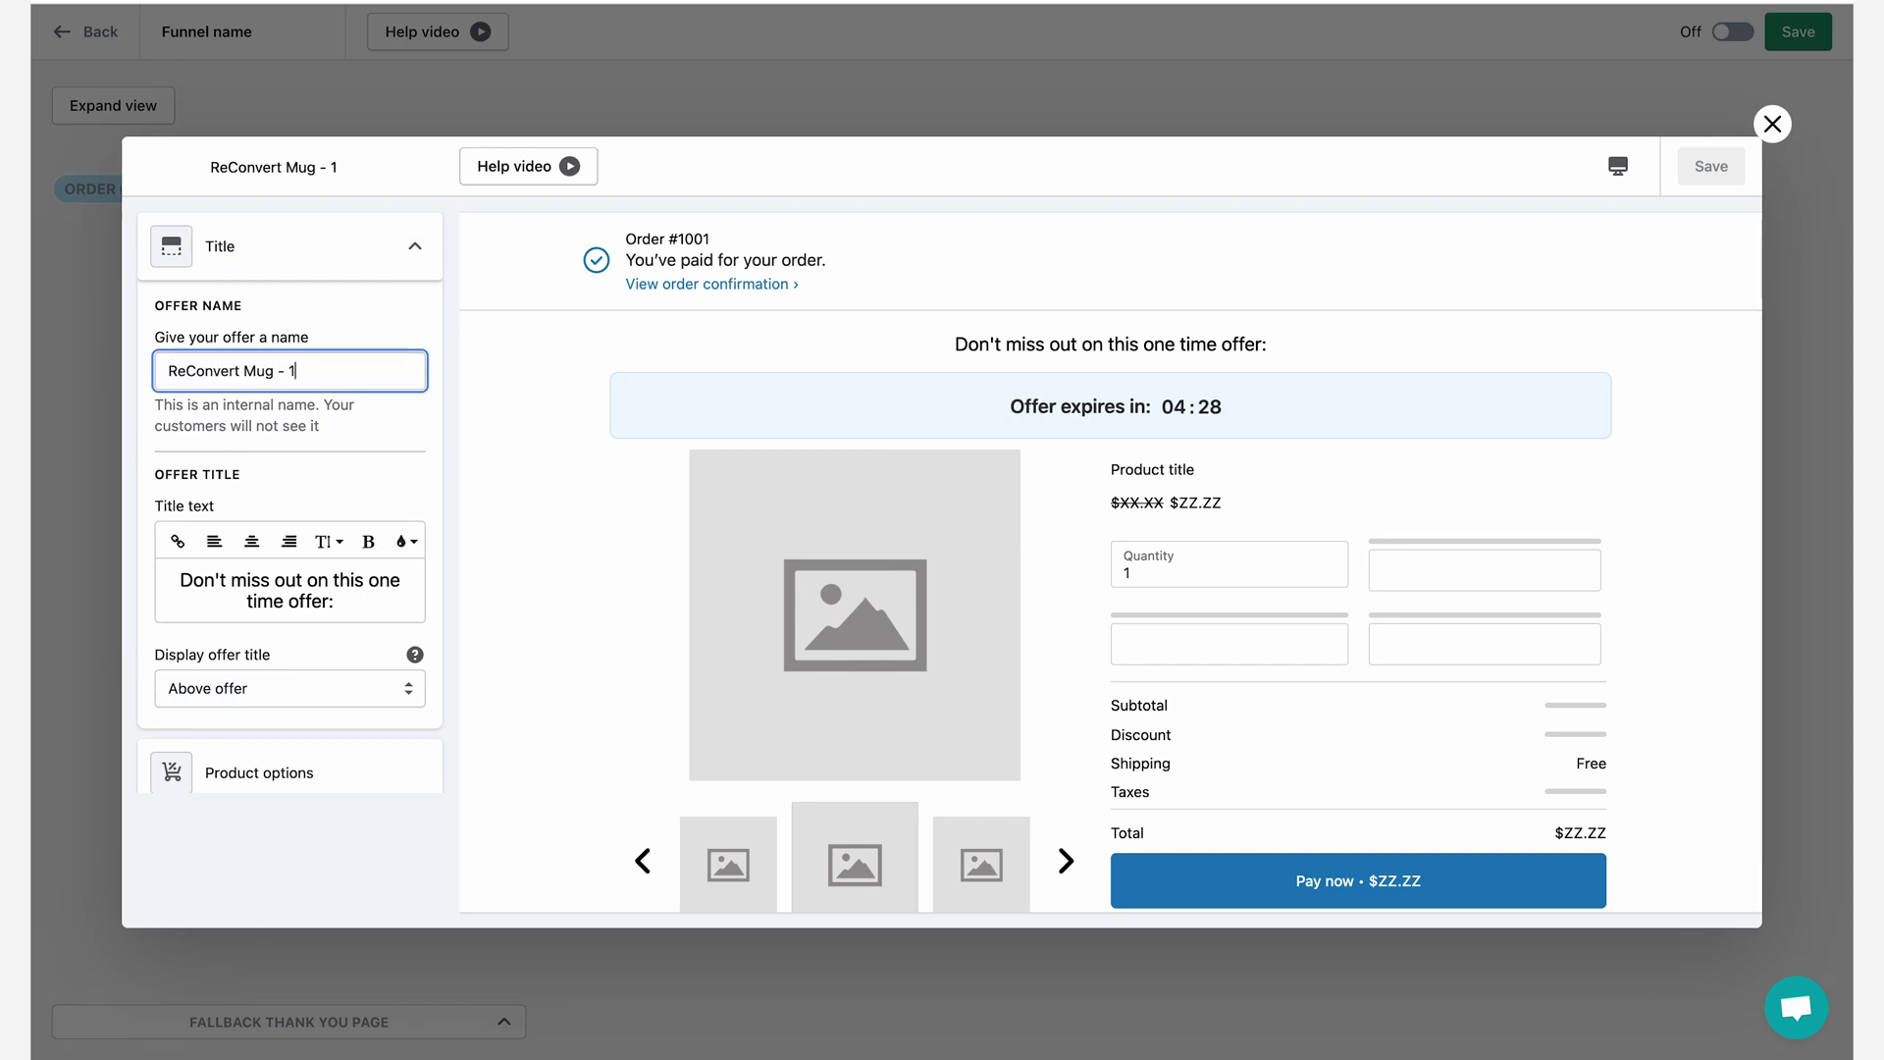
pyautogui.write('5% off')
pyautogui.click(329, 484)
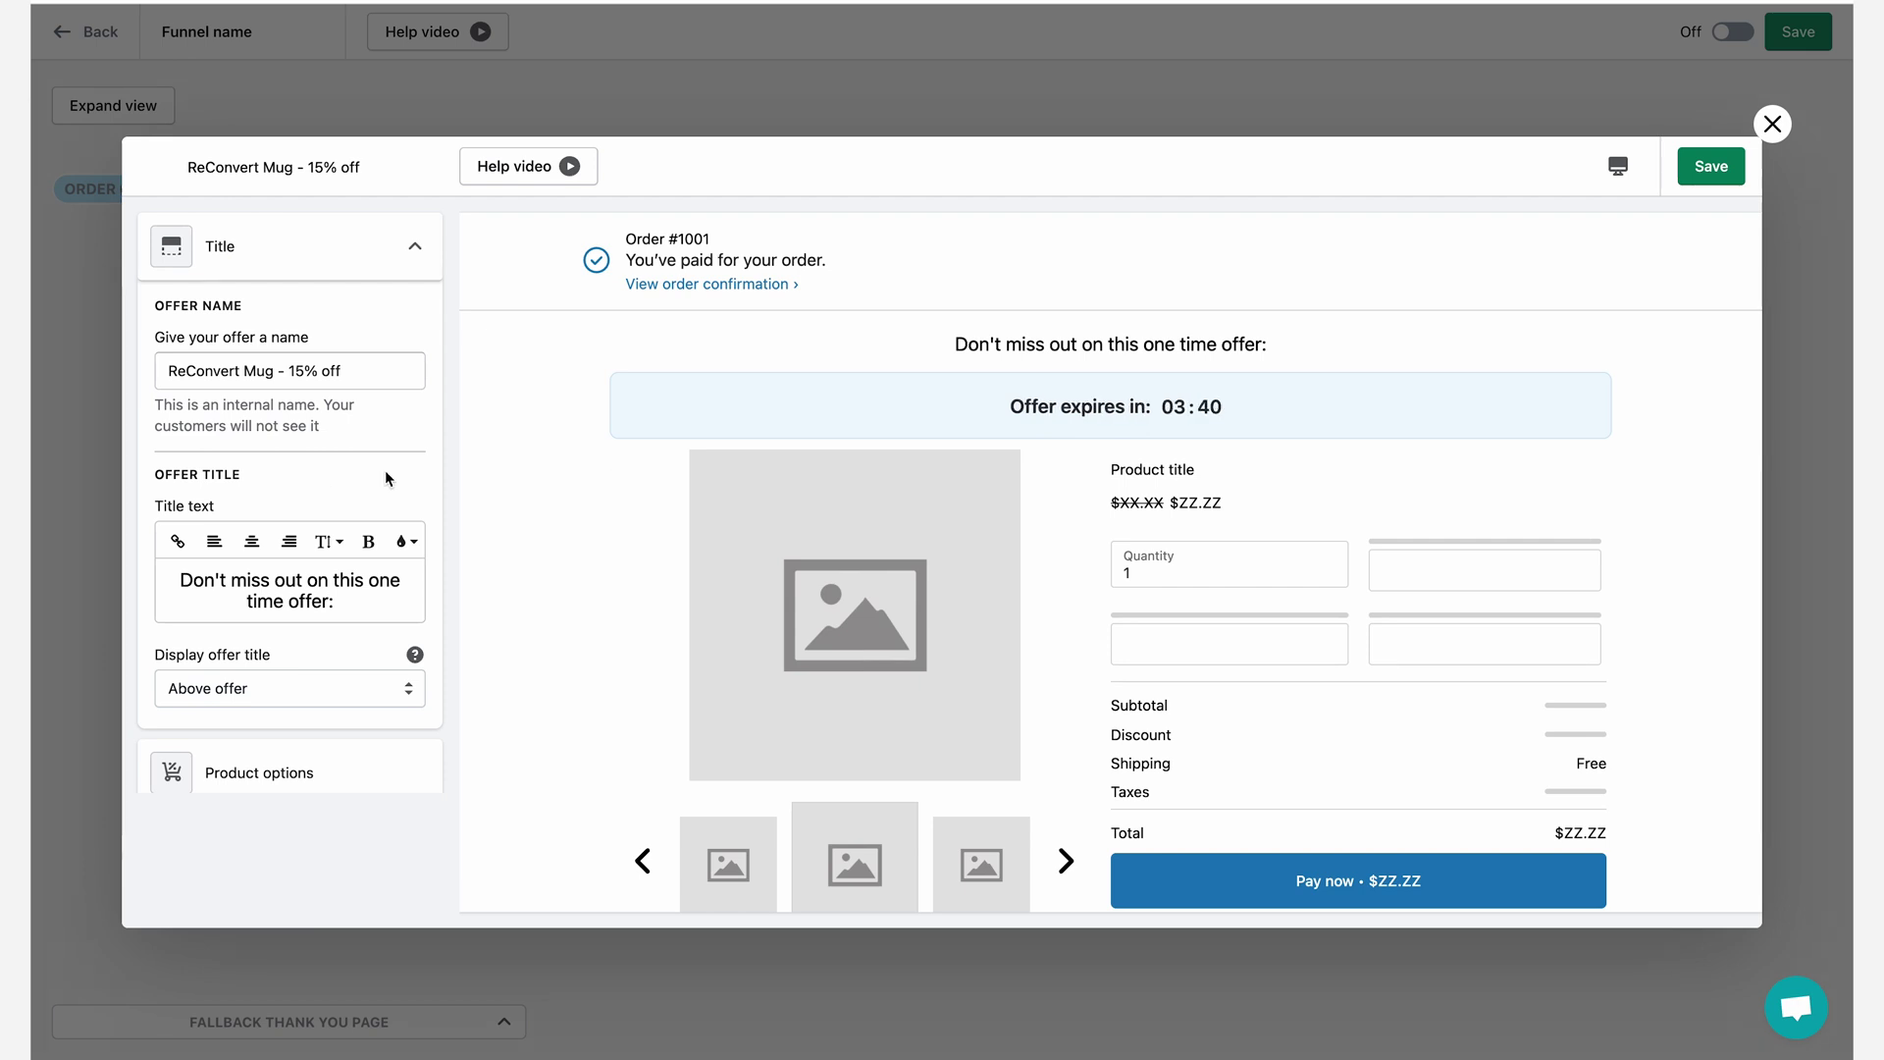
# Replace the title with 'One time offer! get this beautiful ReConvert Mug at 15% OFF!'.
pyautogui.tripleClick(290, 590)
pyautogui.write('One time offer! get thi')
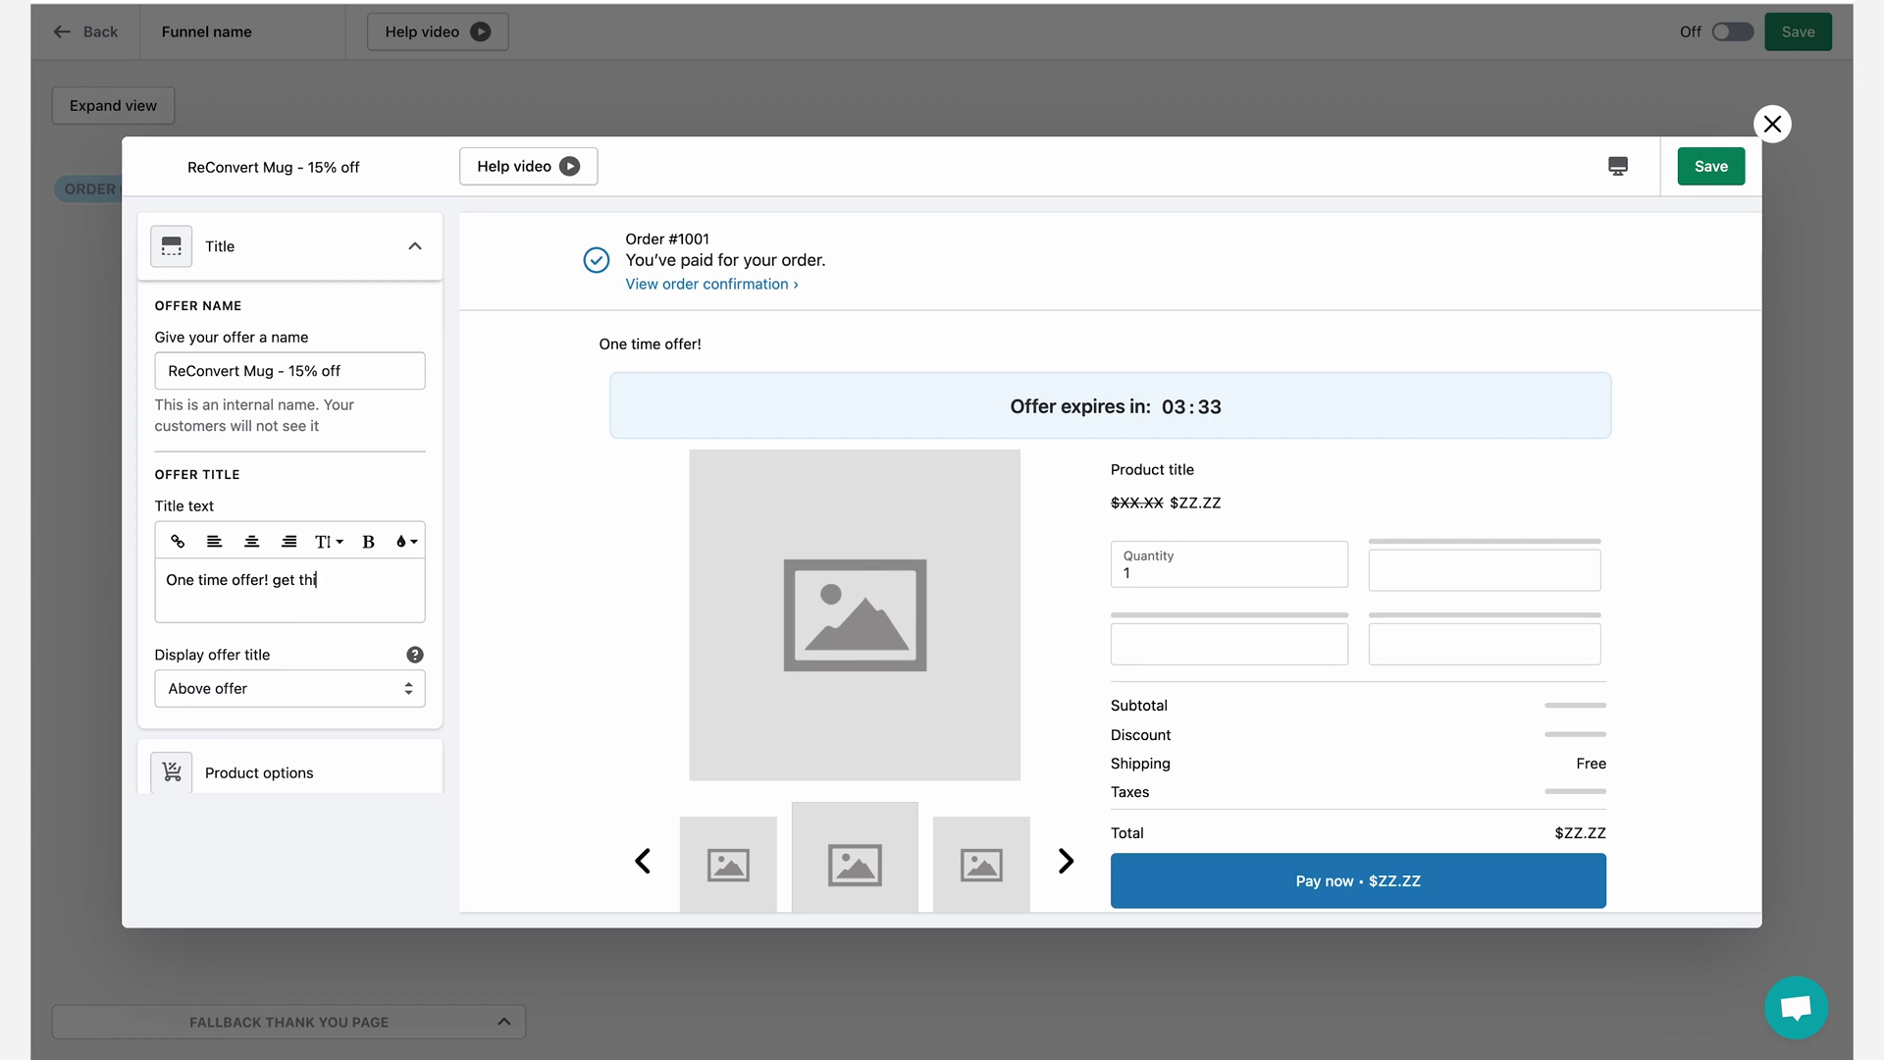
pyautogui.write('s beaut')
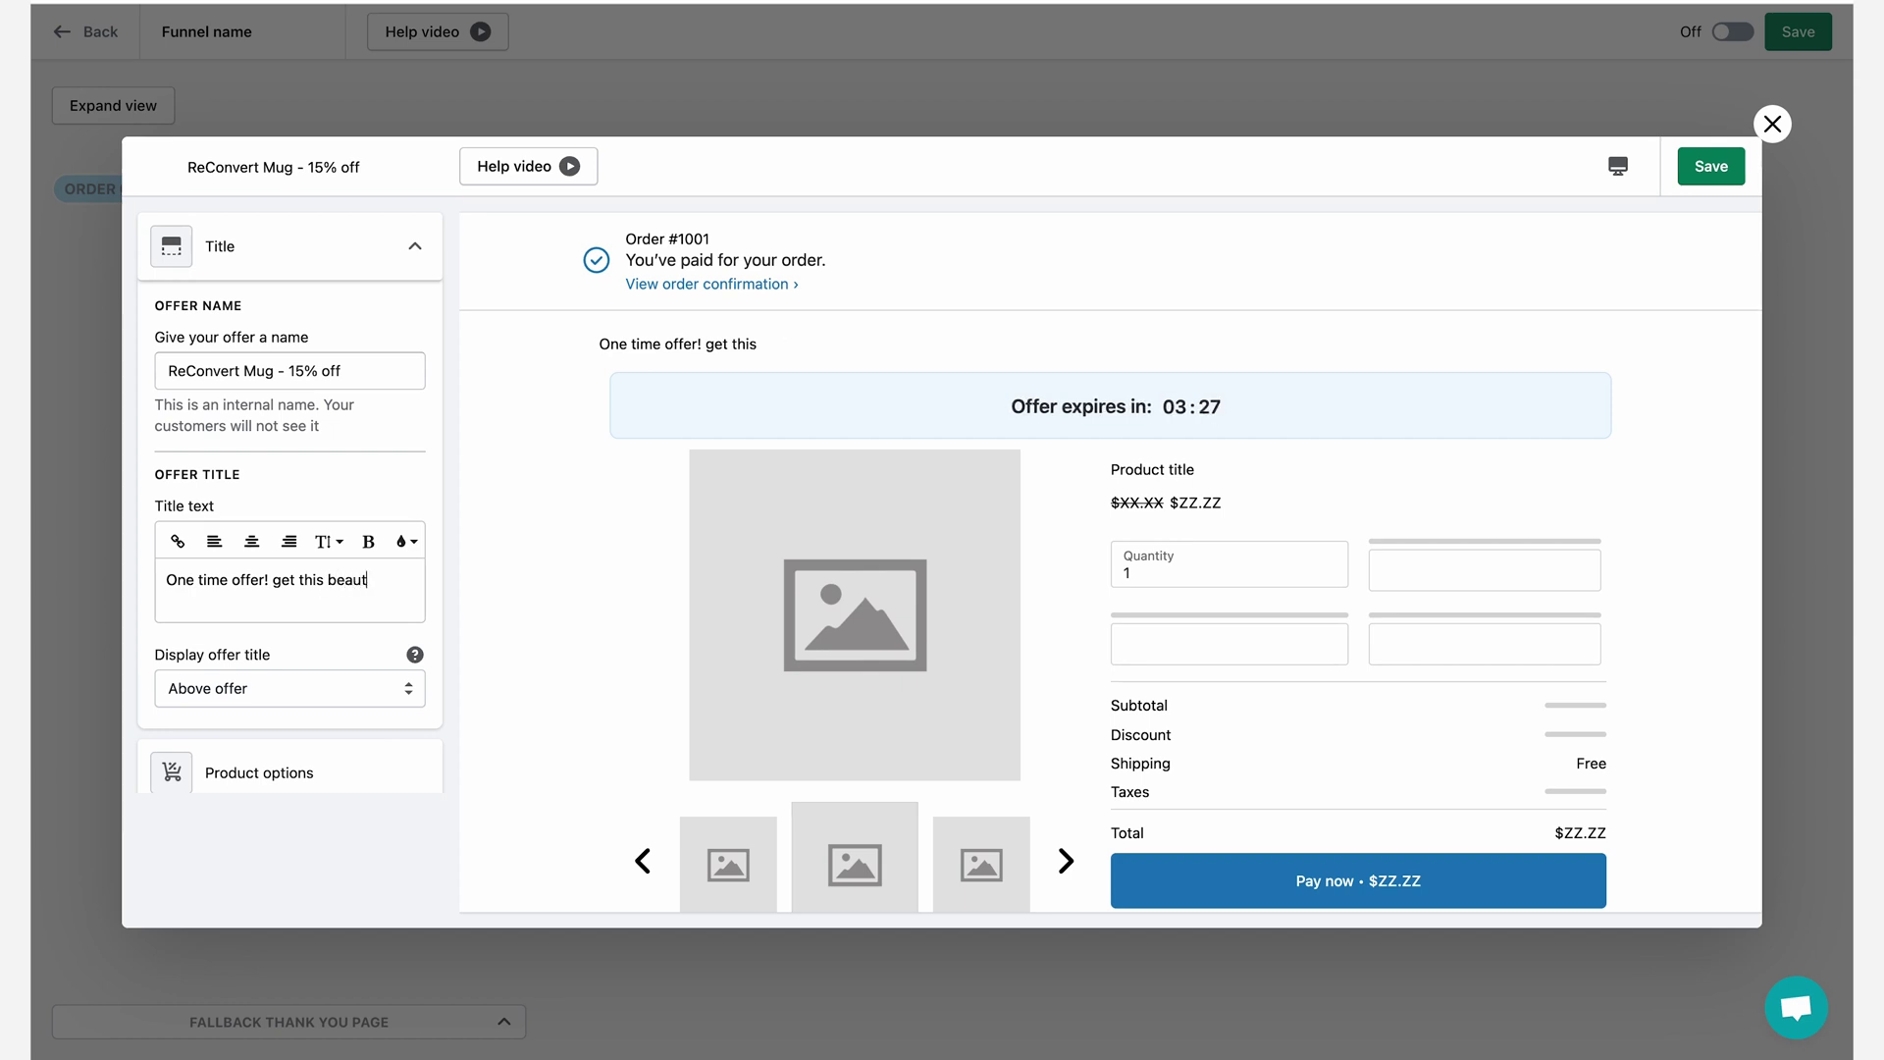
pyautogui.write('oful ReConvert Mug for')
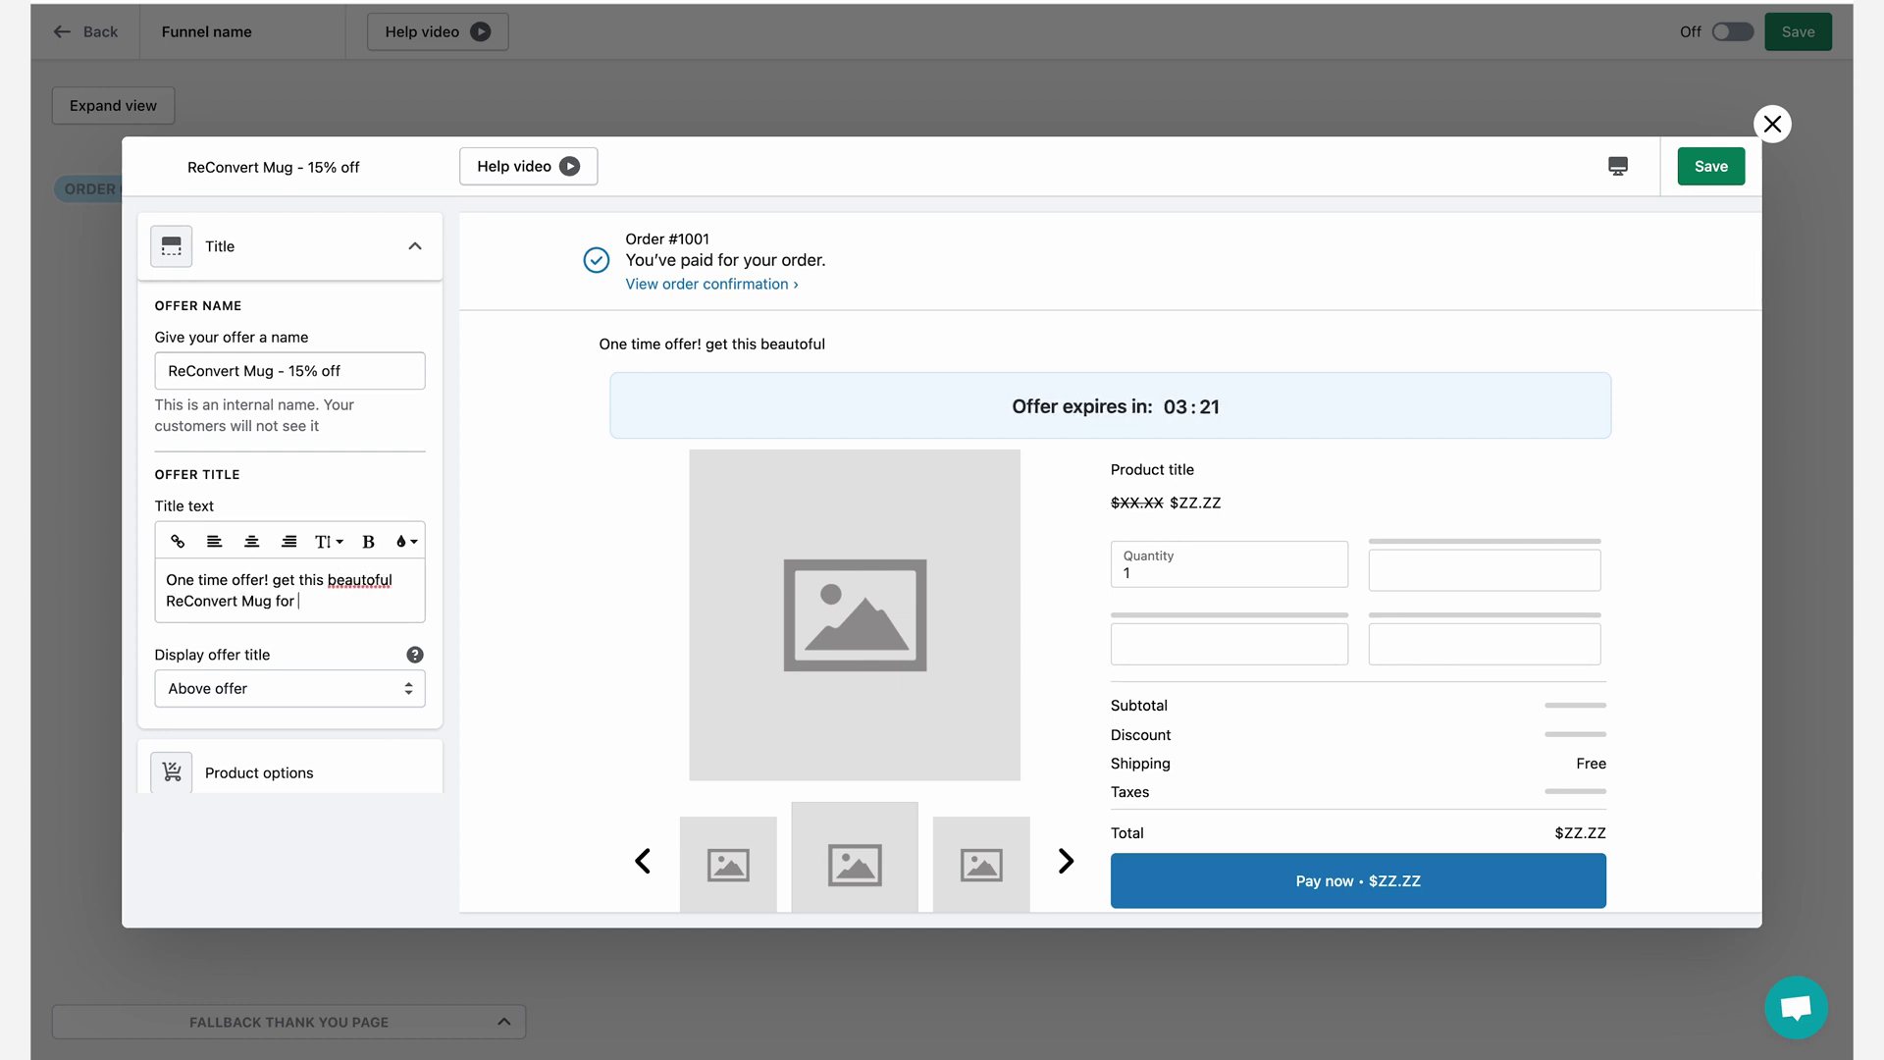
pyautogui.press('BackSpace')
pyautogui.press('BackSpace')
pyautogui.press('BackSpace')
pyautogui.write('at 15% OFF!')
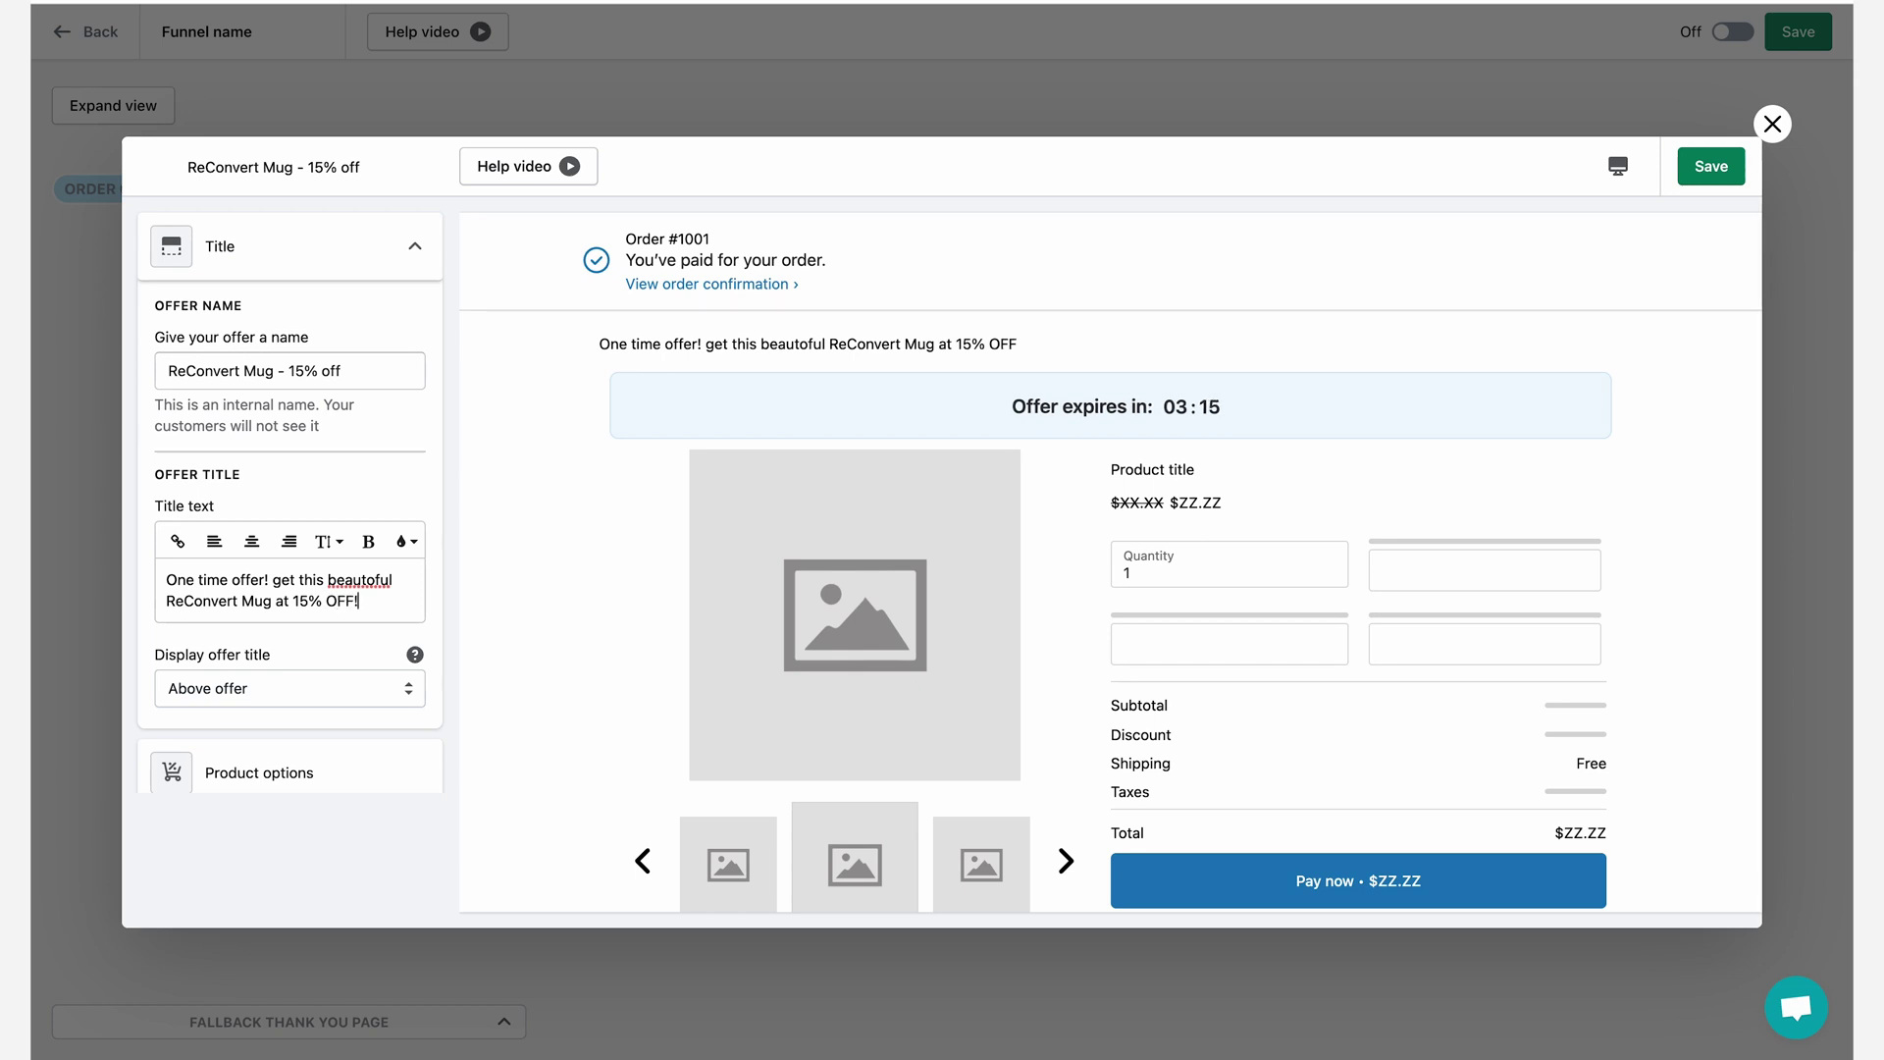
pyautogui.rightClick(355, 580)
pyautogui.click(382, 536)
# Make '15% OFF!' bold and larger, and centre the title.
pyautogui.moveTo(363, 601); pyautogui.dragTo(292, 601)
pyautogui.click(357, 548)
pyautogui.click(329, 541)
pyautogui.click(339, 638)
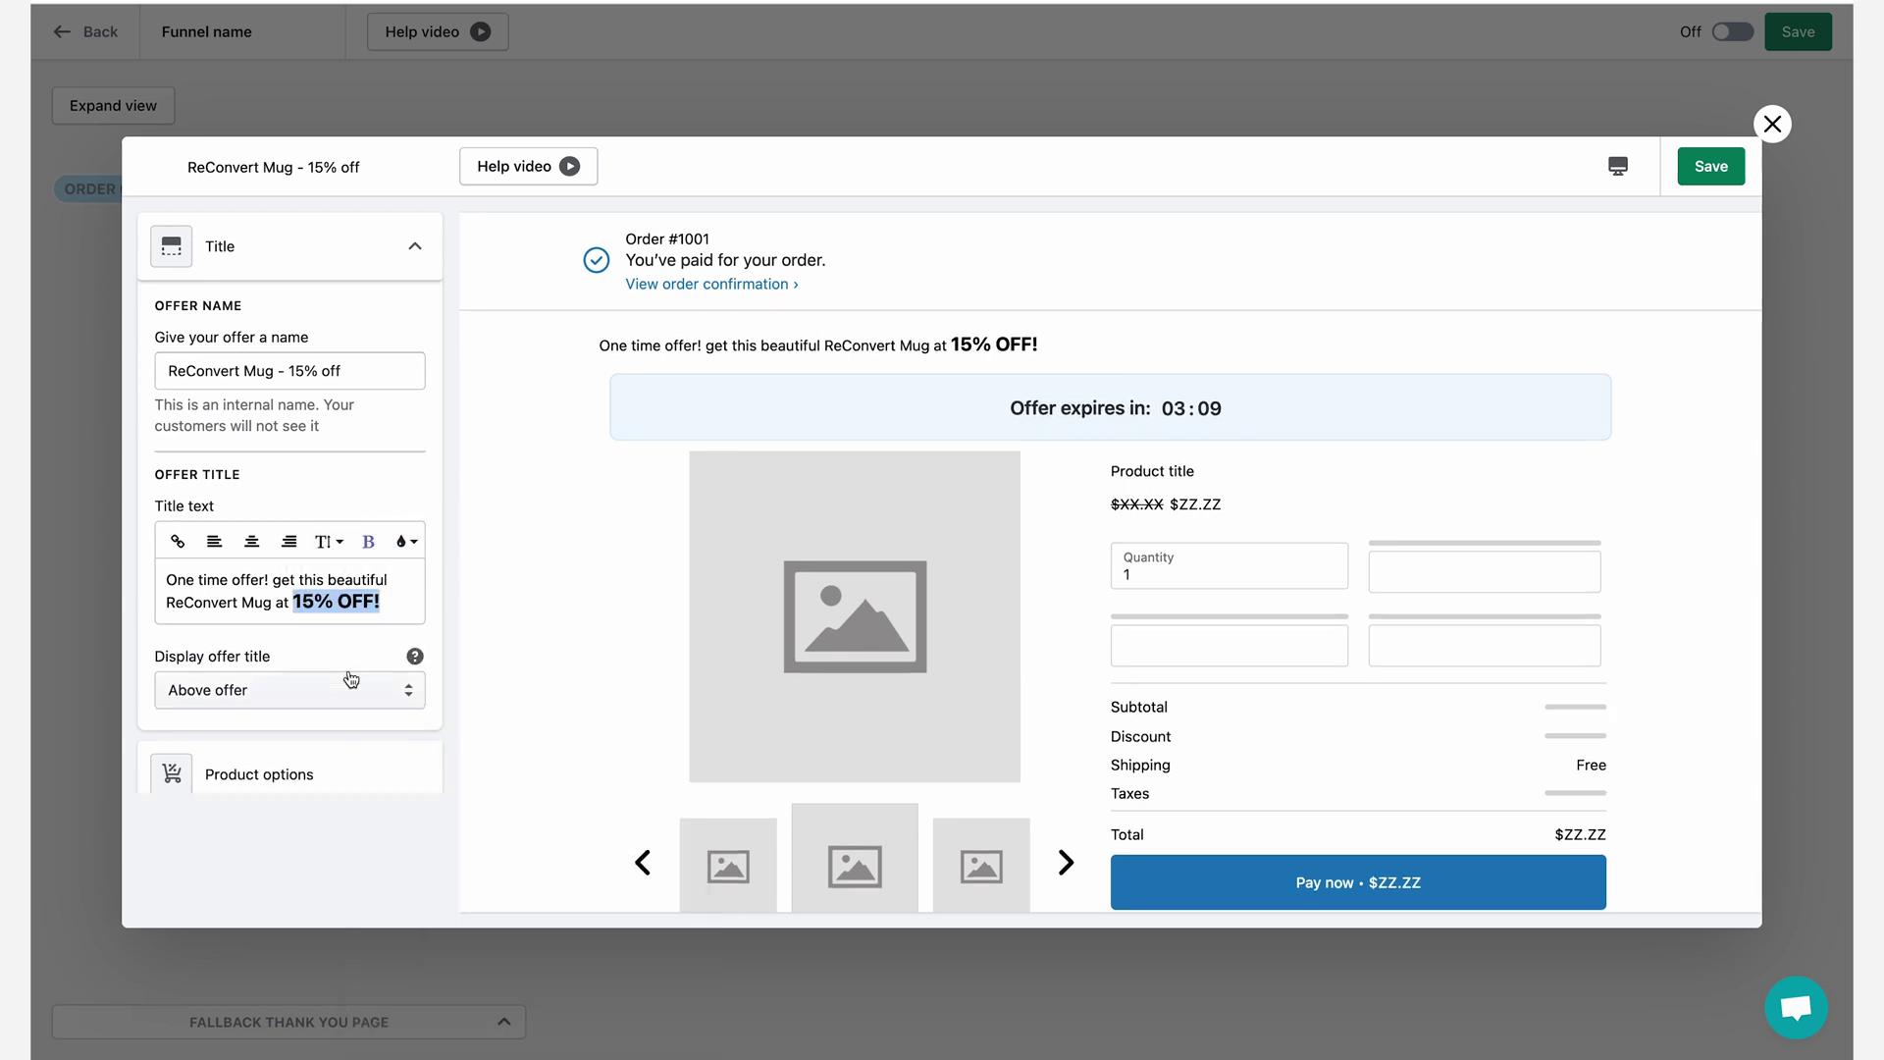
pyautogui.click(251, 541)
pyautogui.scroll(-5, 294, 603)
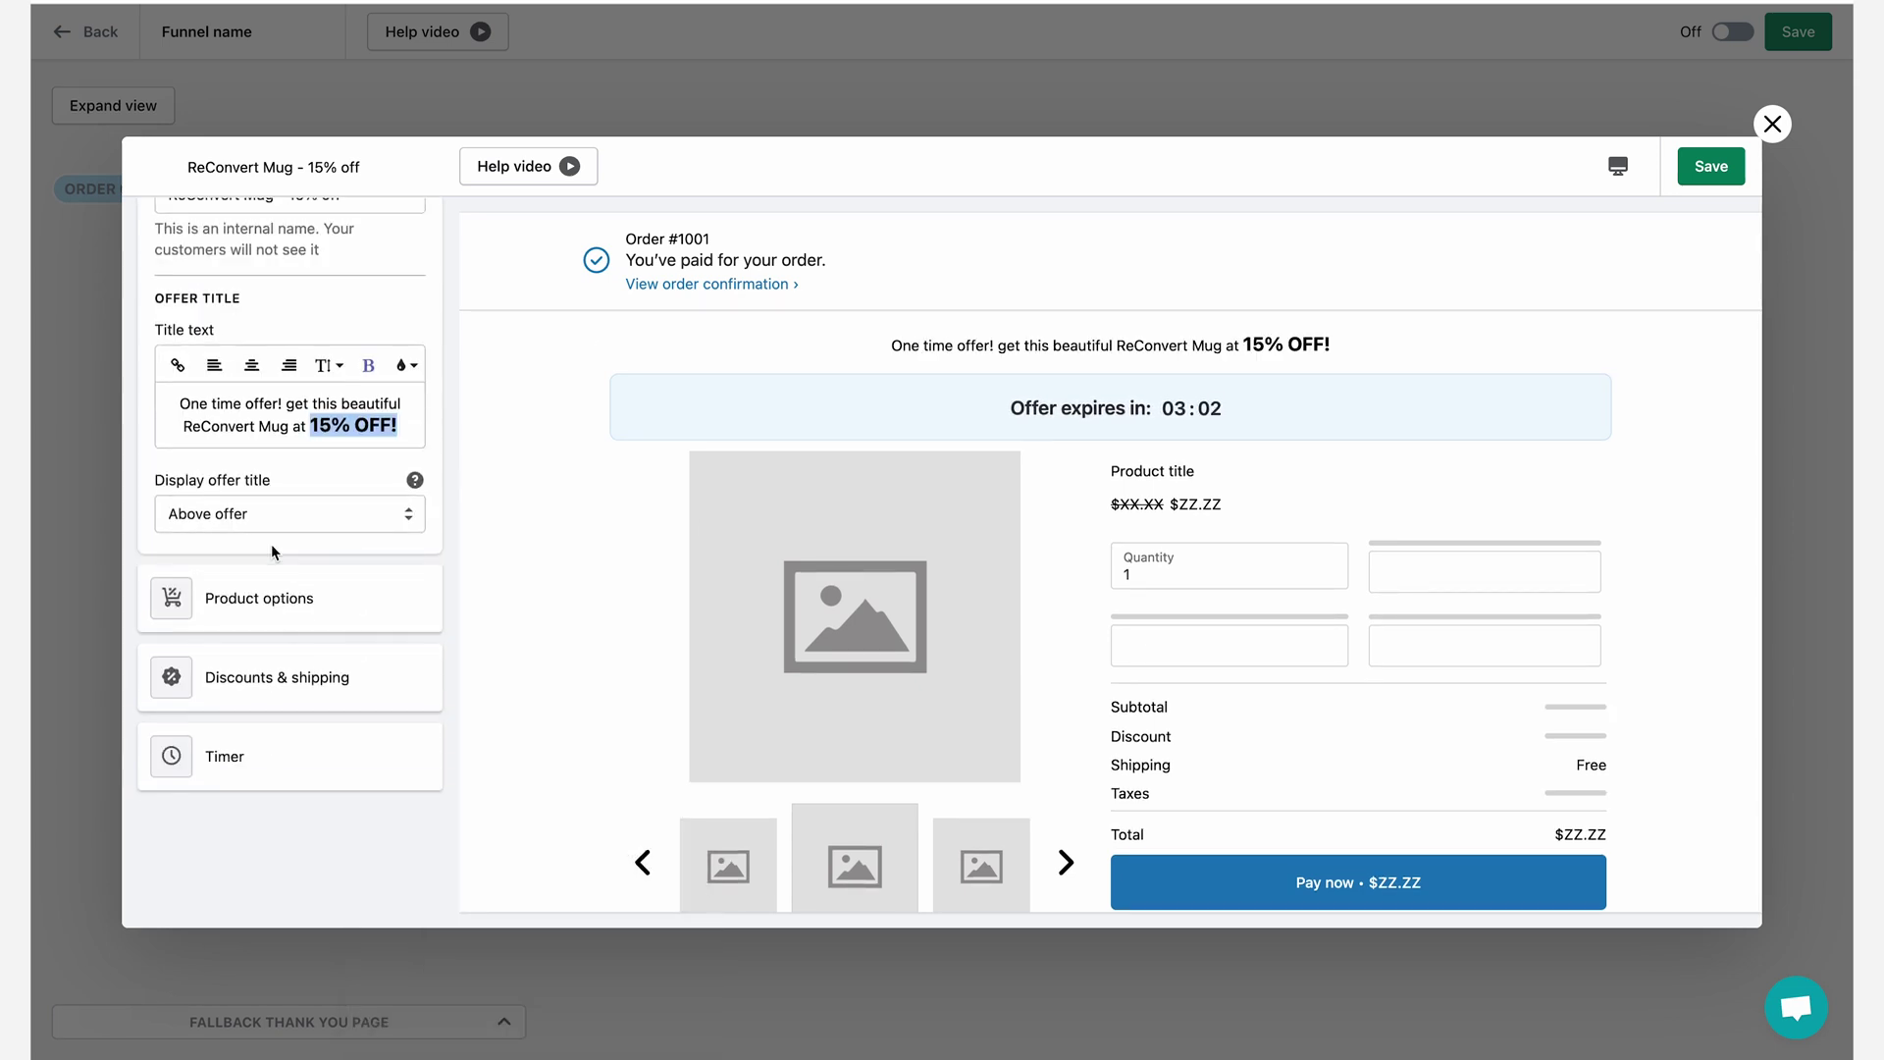
# Set the offer to the specific product The ReConvert Branded Cup.
pyautogui.click(286, 534)
pyautogui.click(285, 344)
pyautogui.click(278, 653)
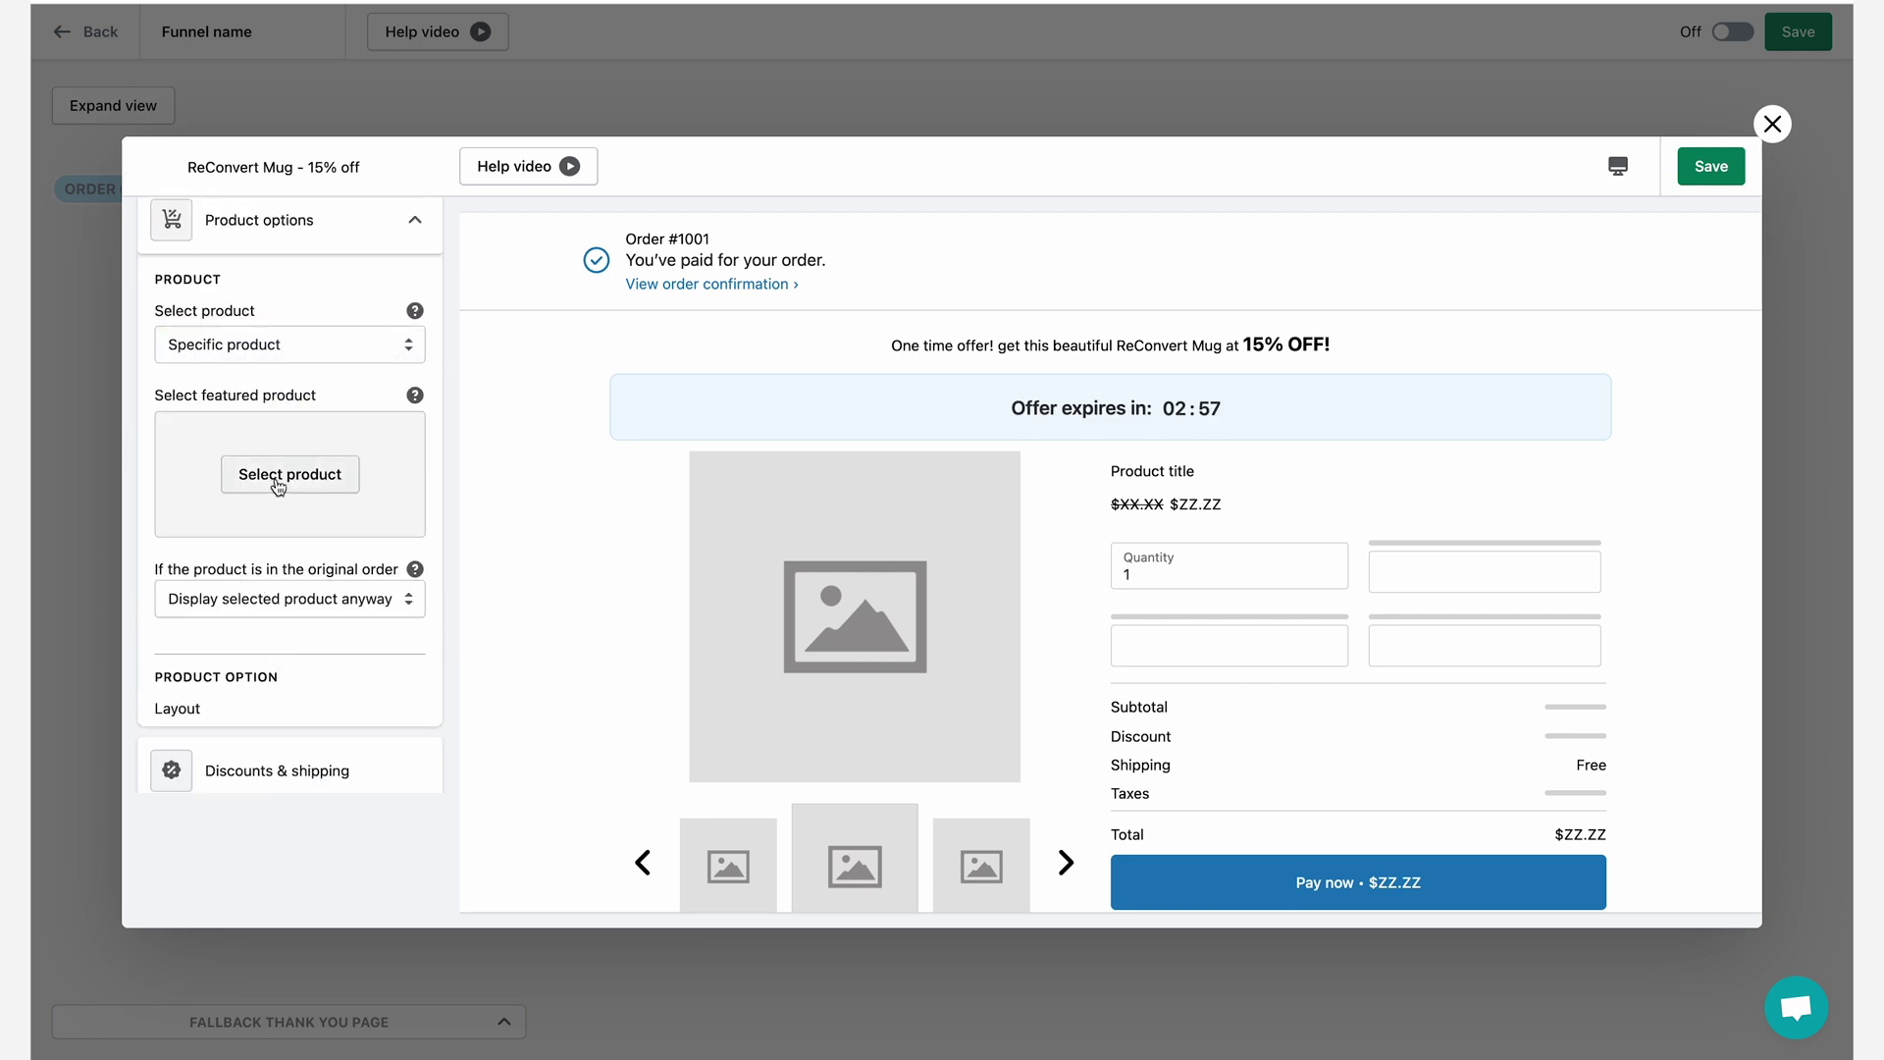
pyautogui.click(276, 477)
pyautogui.write('mug')
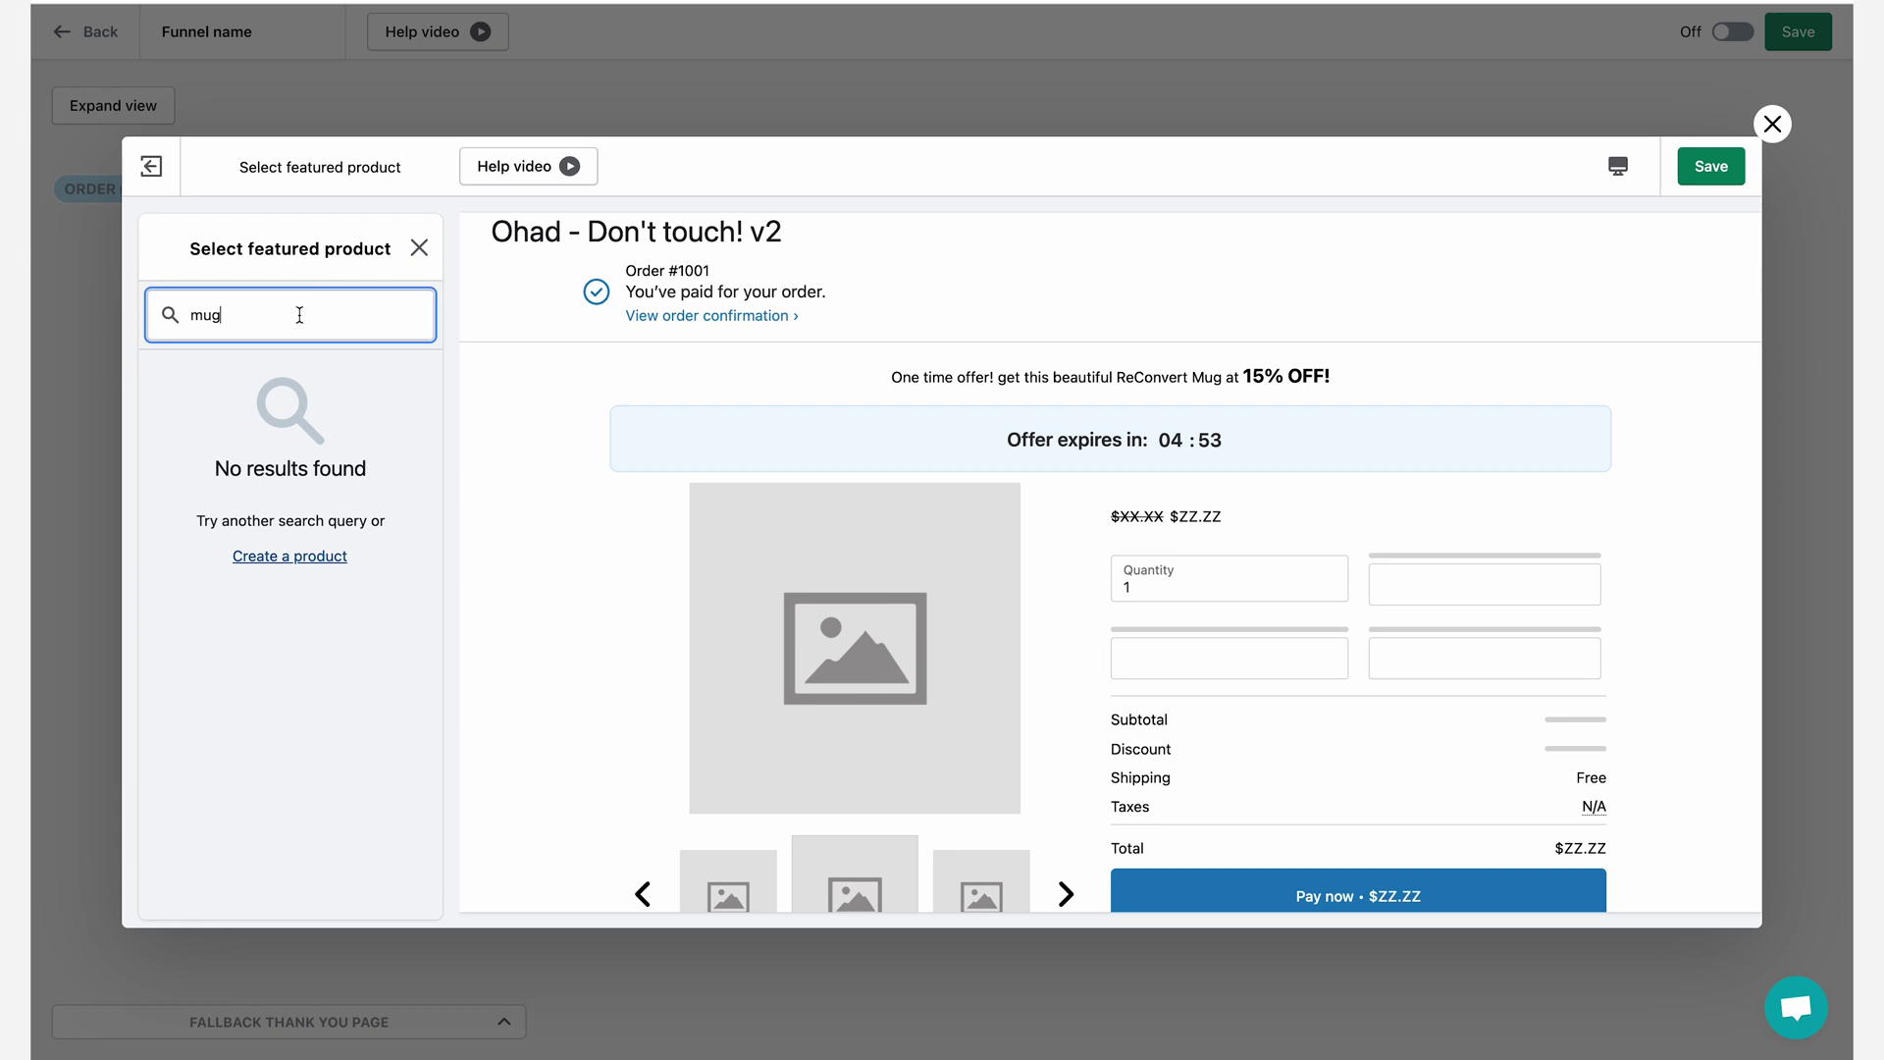
pyautogui.press('BackSpace')
pyautogui.press('BackSpace')
pyautogui.press('BackSpace')
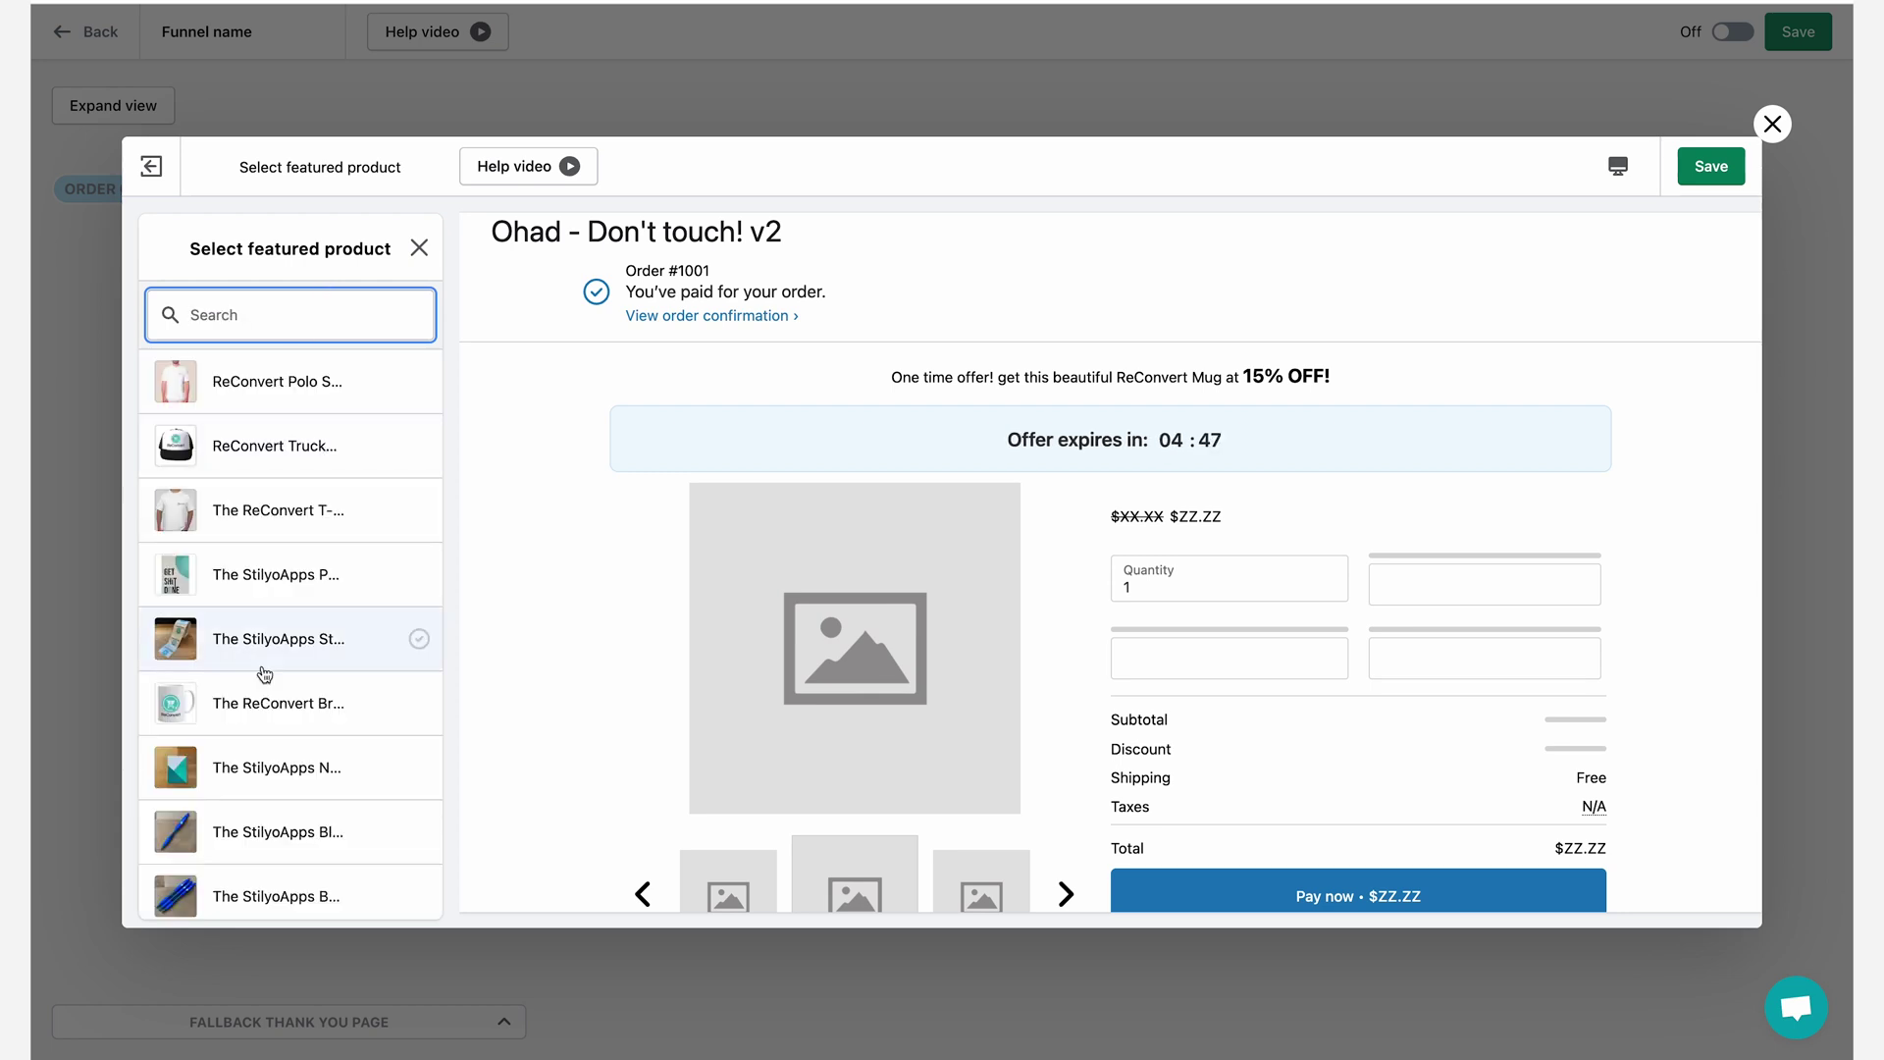
pyautogui.click(265, 699)
pyautogui.scroll(-10, 315, 633)
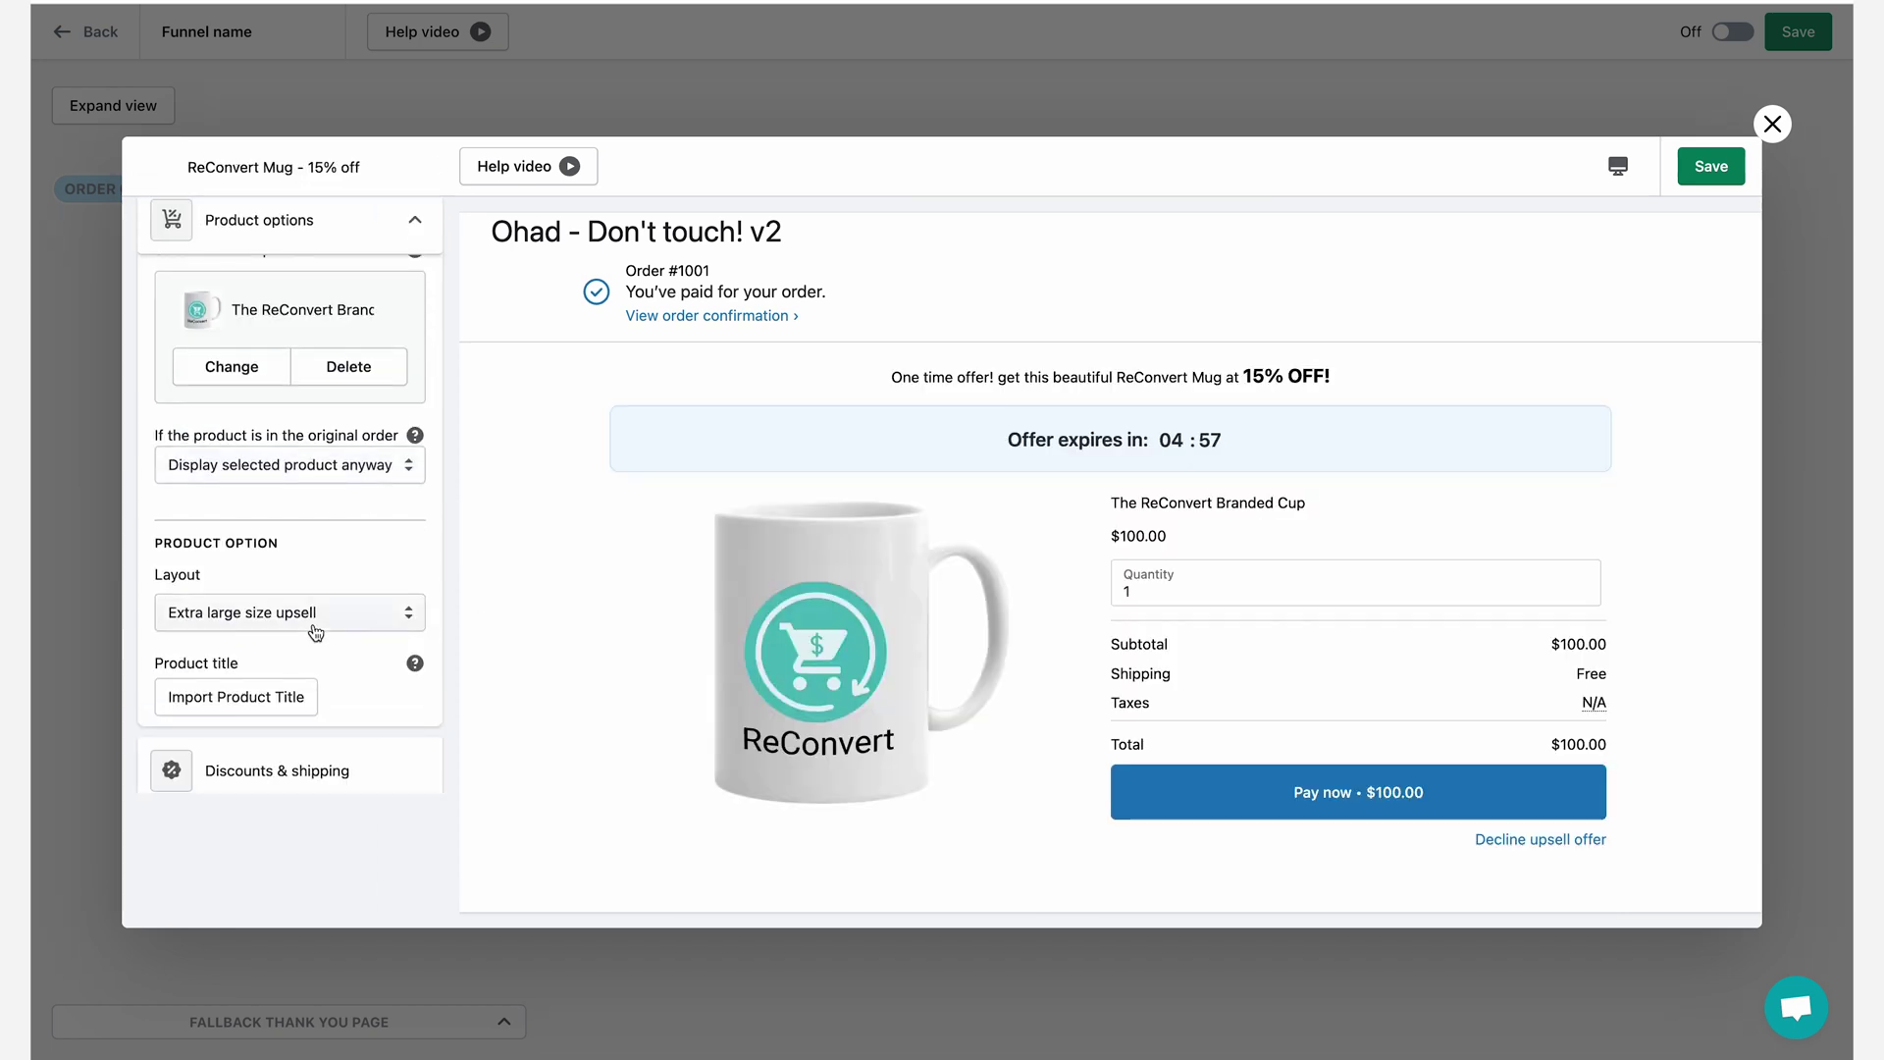
pyautogui.scroll(-10, 362, 583)
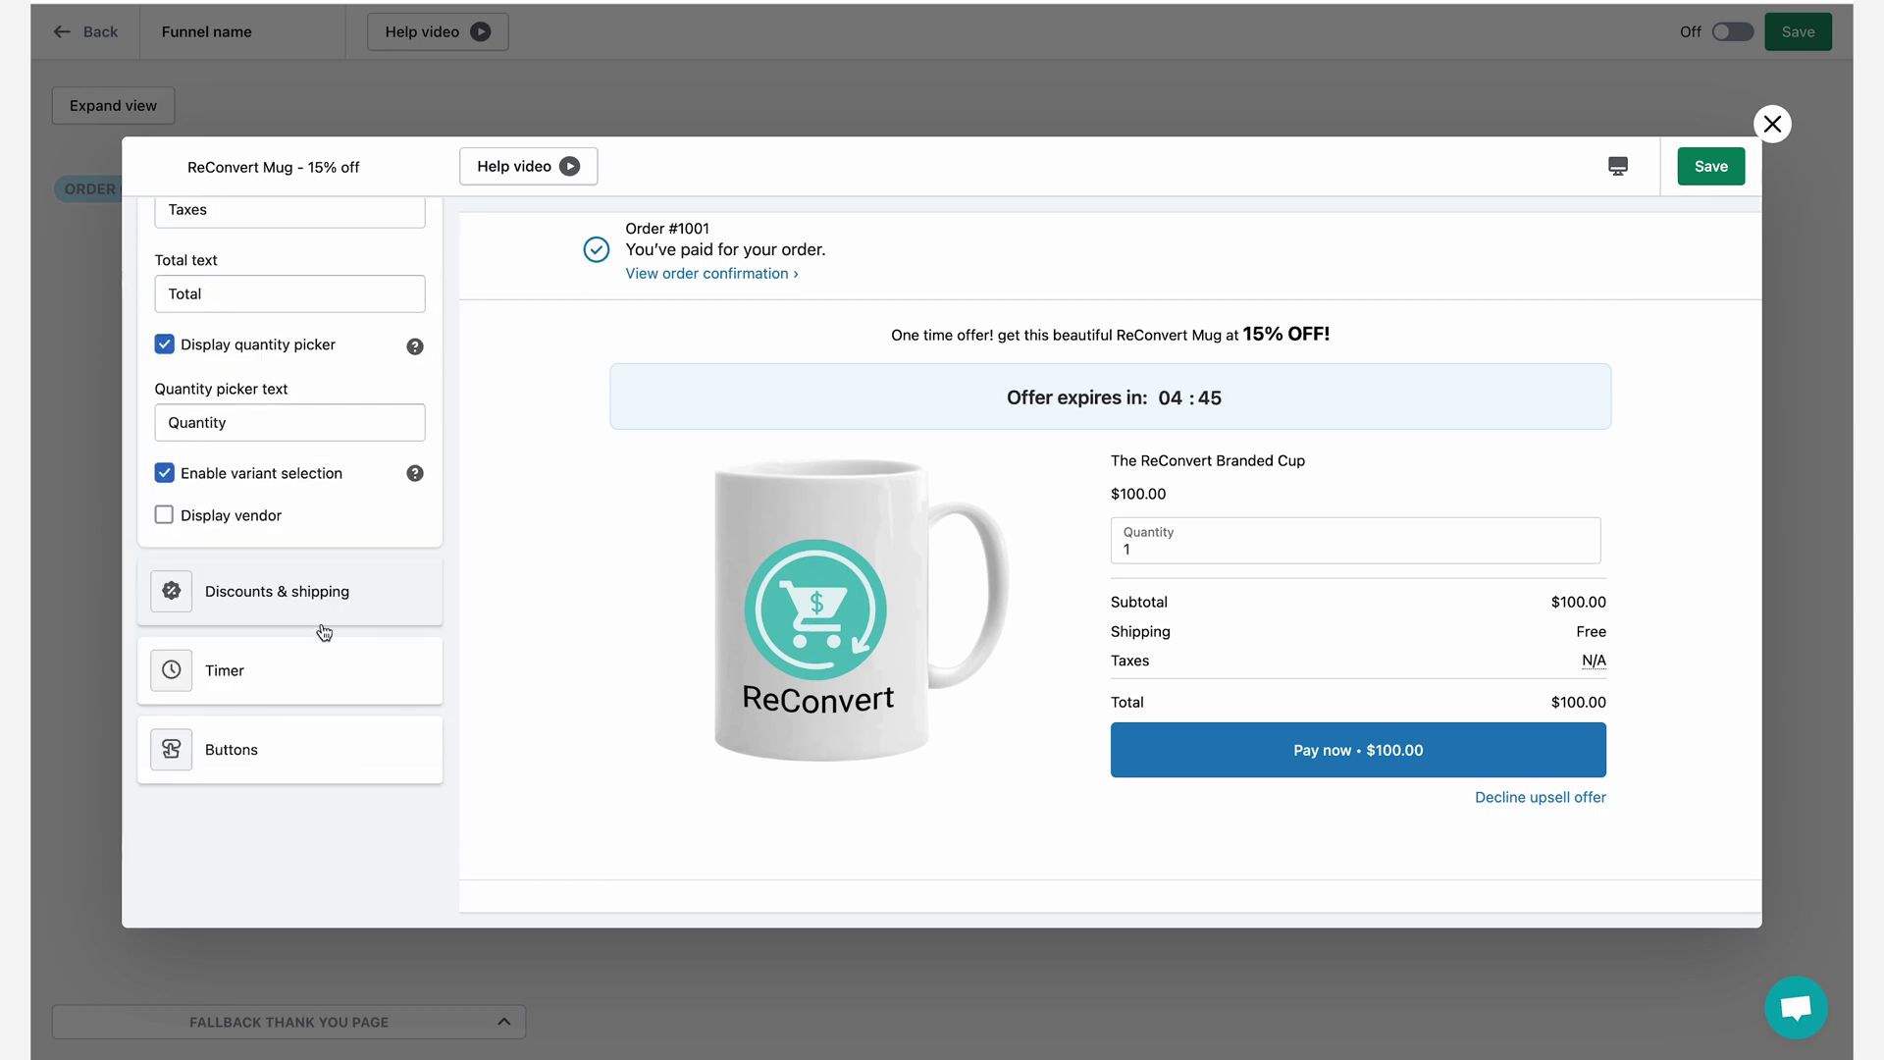
# Set the discount value to 15%, dropping the cup's price to $85.00.
pyautogui.click(324, 619)
pyautogui.doubleClick(235, 454)
pyautogui.write('15')
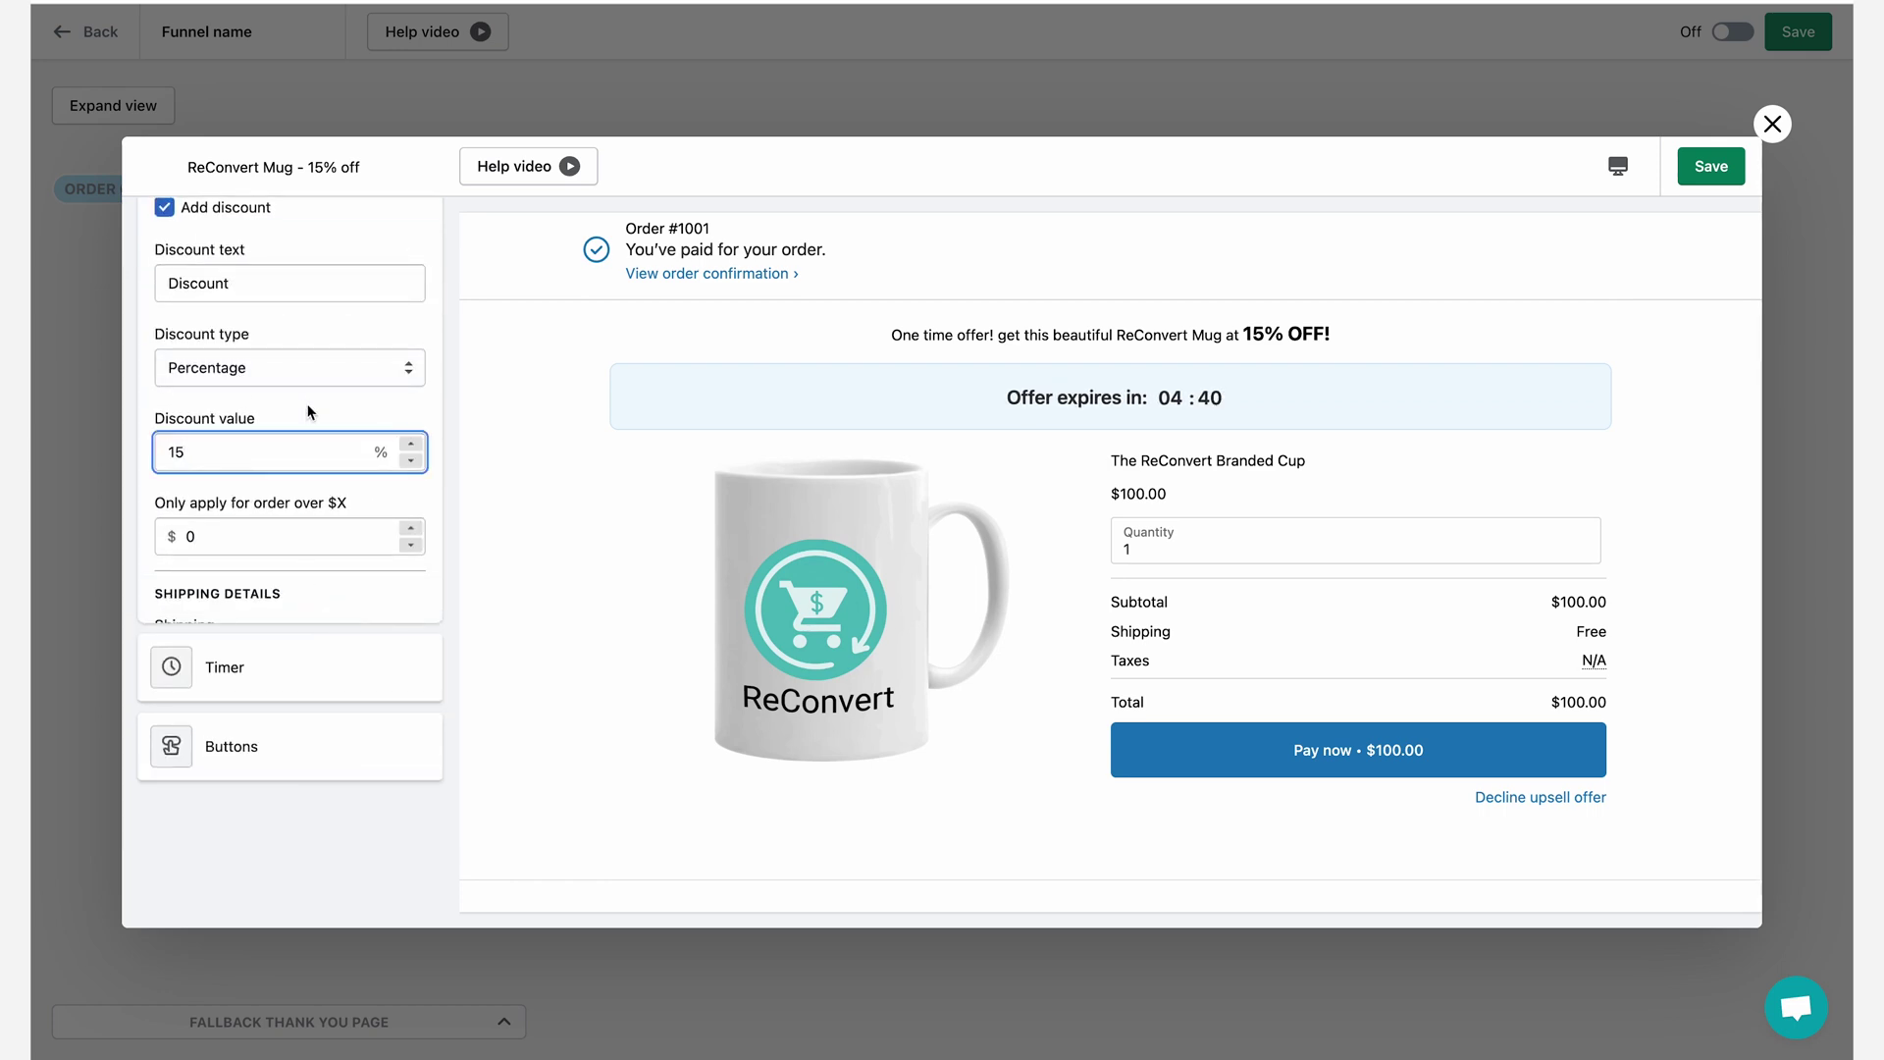
pyautogui.scroll(-10, 295, 485)
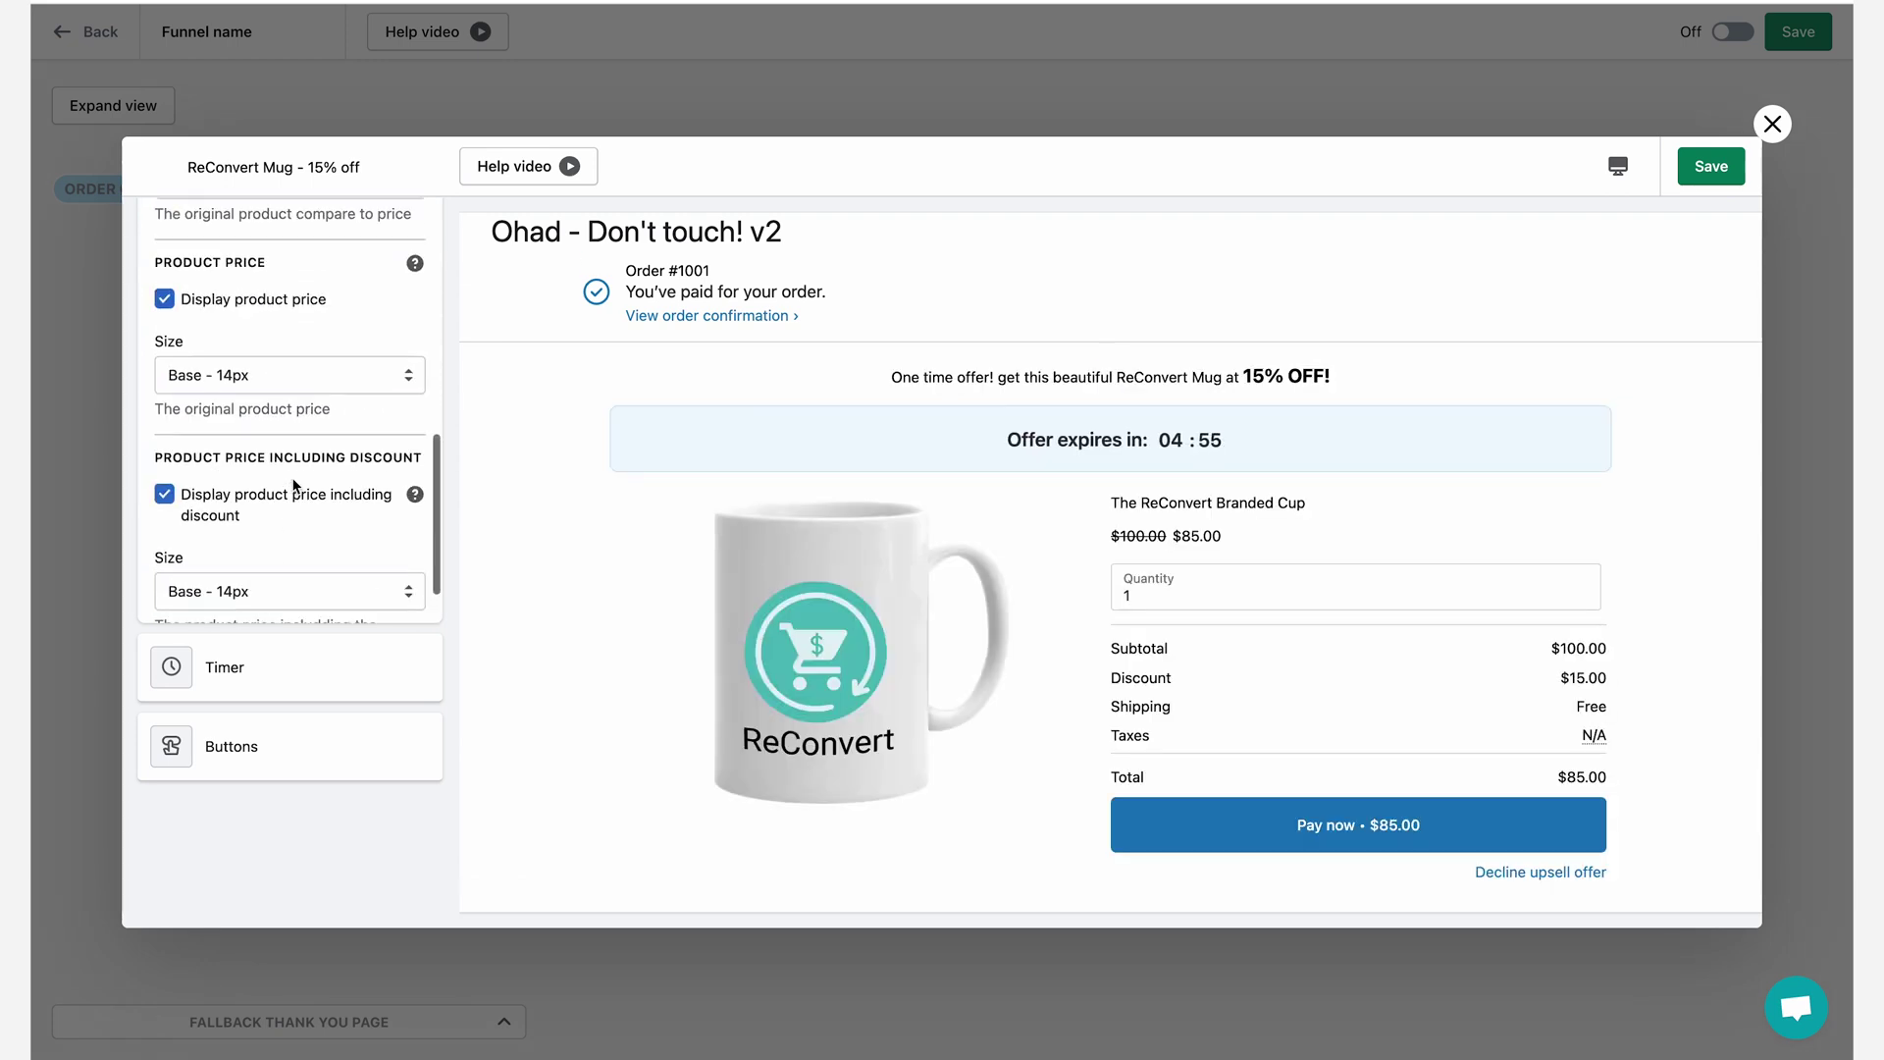
pyautogui.scroll(2, 294, 485)
# Keep the product price at Base - 14px and make the discounted price Large - 18px.
pyautogui.click(284, 491)
pyautogui.click(274, 610)
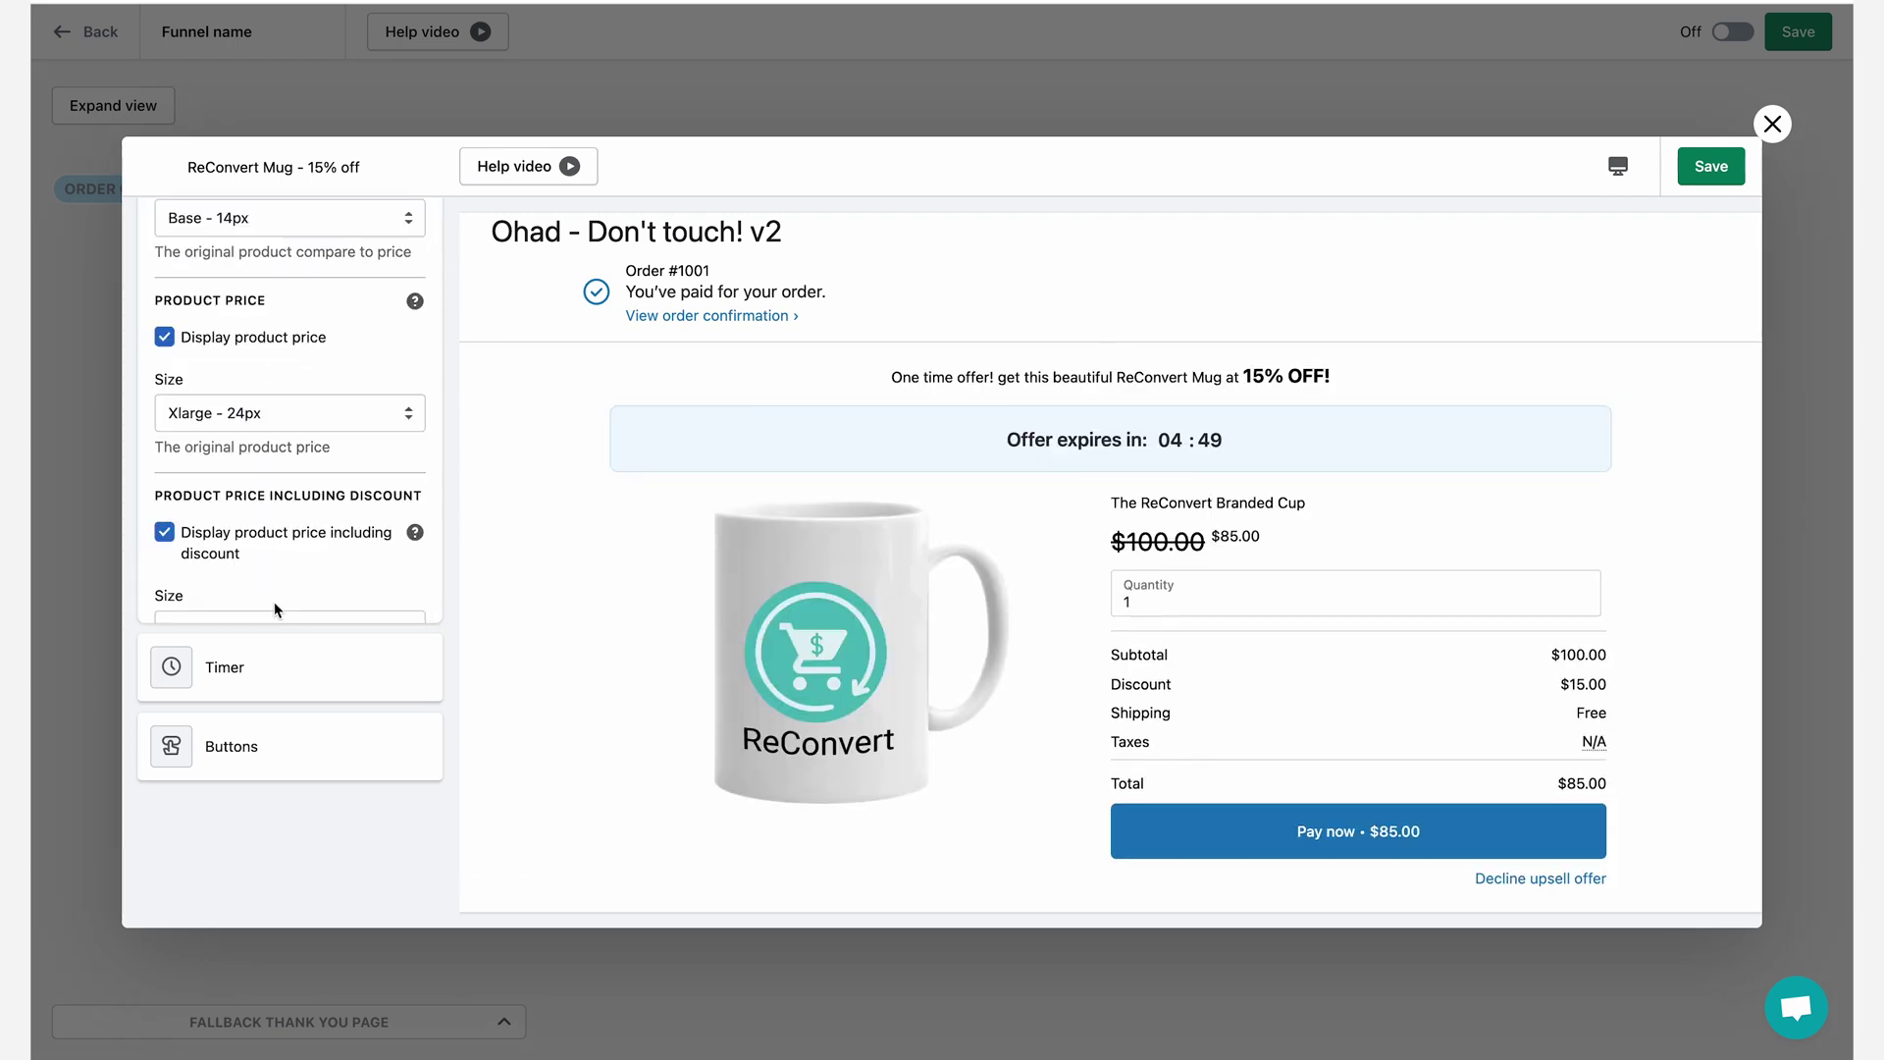
pyautogui.click(285, 410)
pyautogui.click(270, 481)
pyautogui.scroll(2, 282, 393)
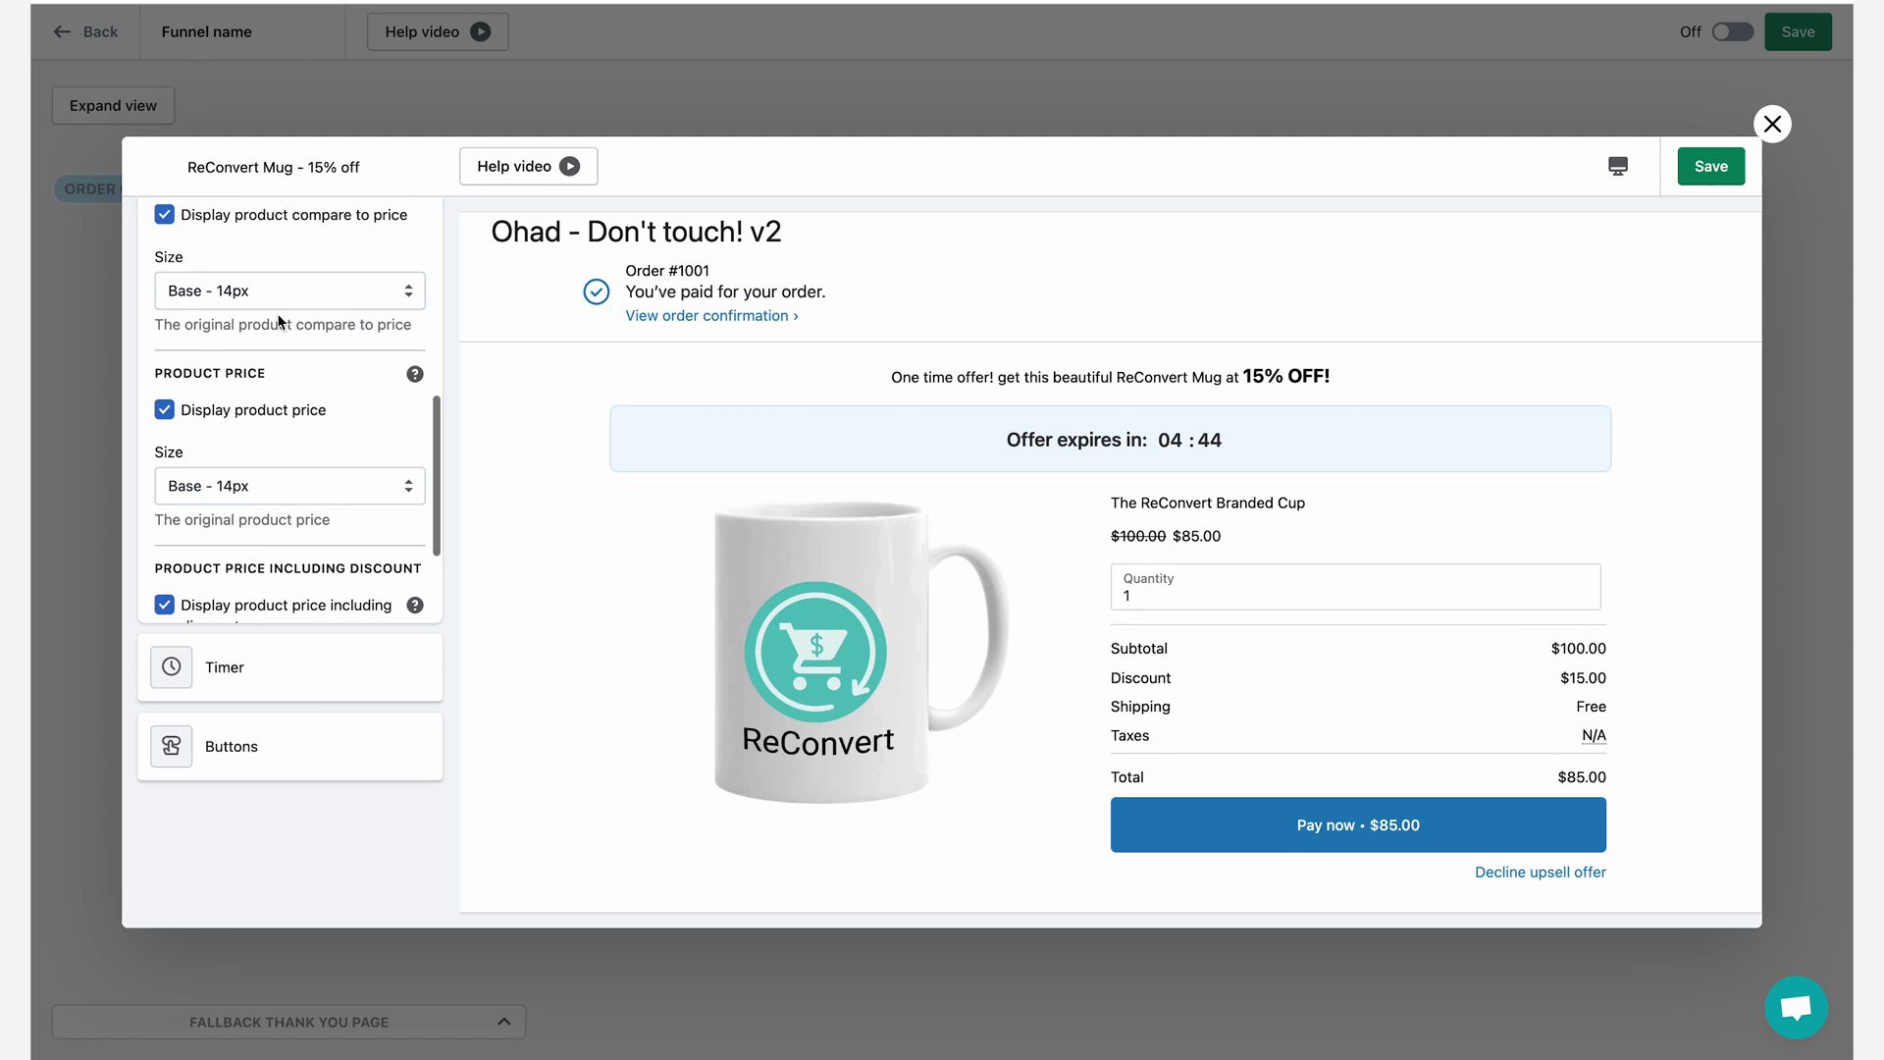
pyautogui.scroll(2, 284, 393)
pyautogui.scroll(-4, 284, 442)
pyautogui.click(284, 515)
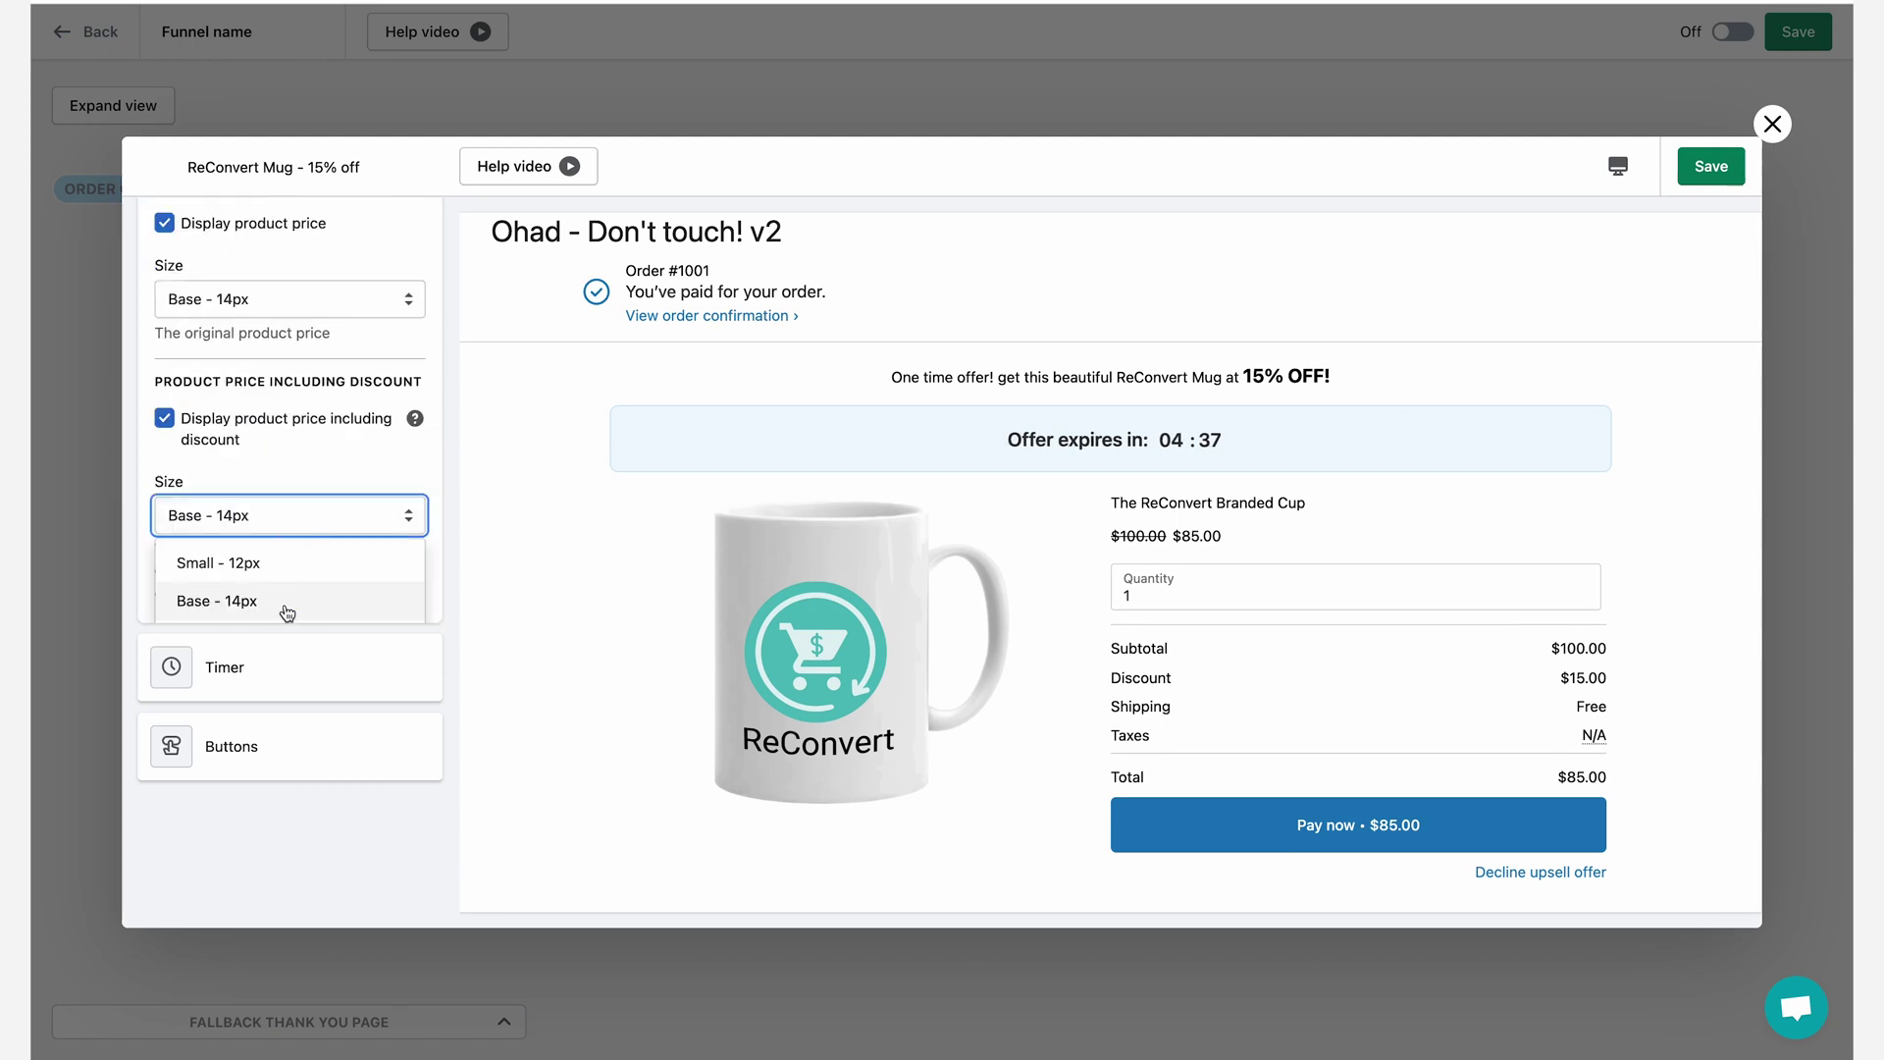
pyautogui.click(284, 677)
# Change the countdown timer colour from Blue to Red and expand the Buttons section.
pyautogui.scroll(-2, 284, 471)
pyautogui.click(285, 395)
pyautogui.click(226, 666)
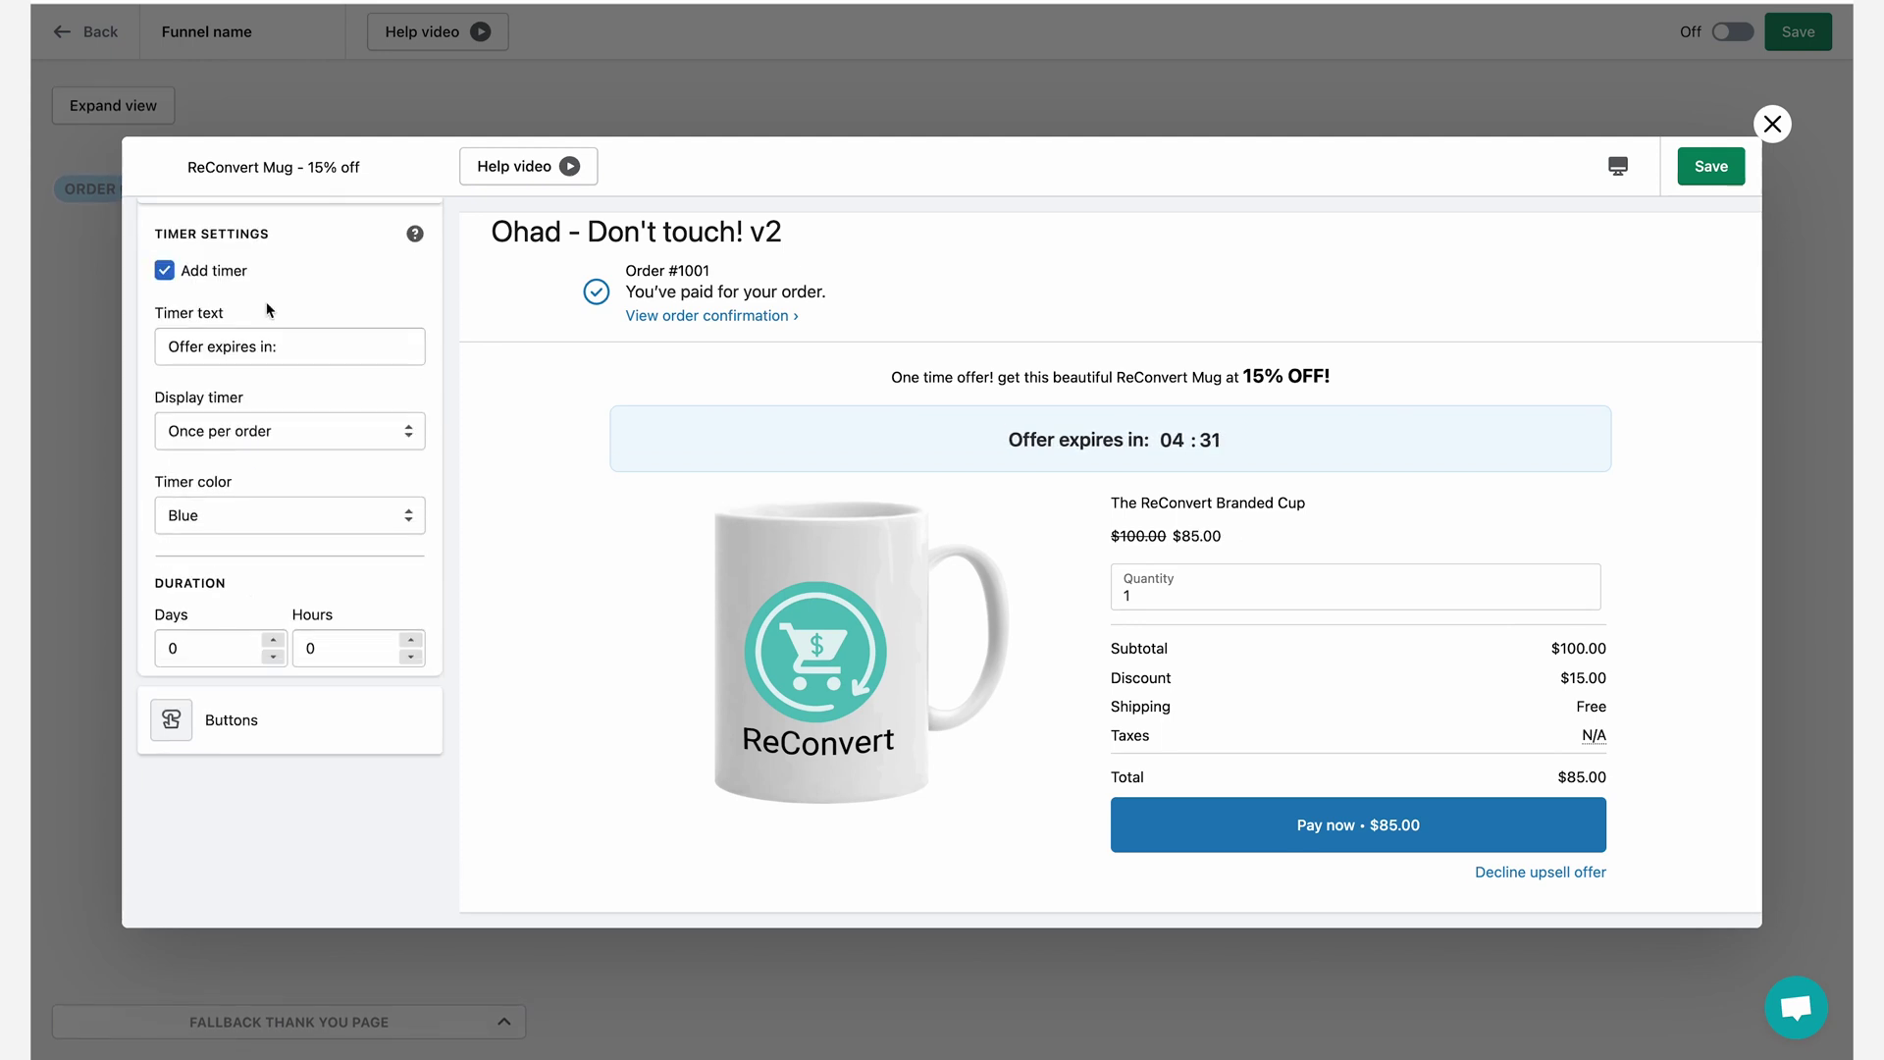
pyautogui.click(278, 515)
pyautogui.scroll(-2, 259, 589)
pyautogui.click(257, 550)
pyautogui.scroll(-2, 257, 551)
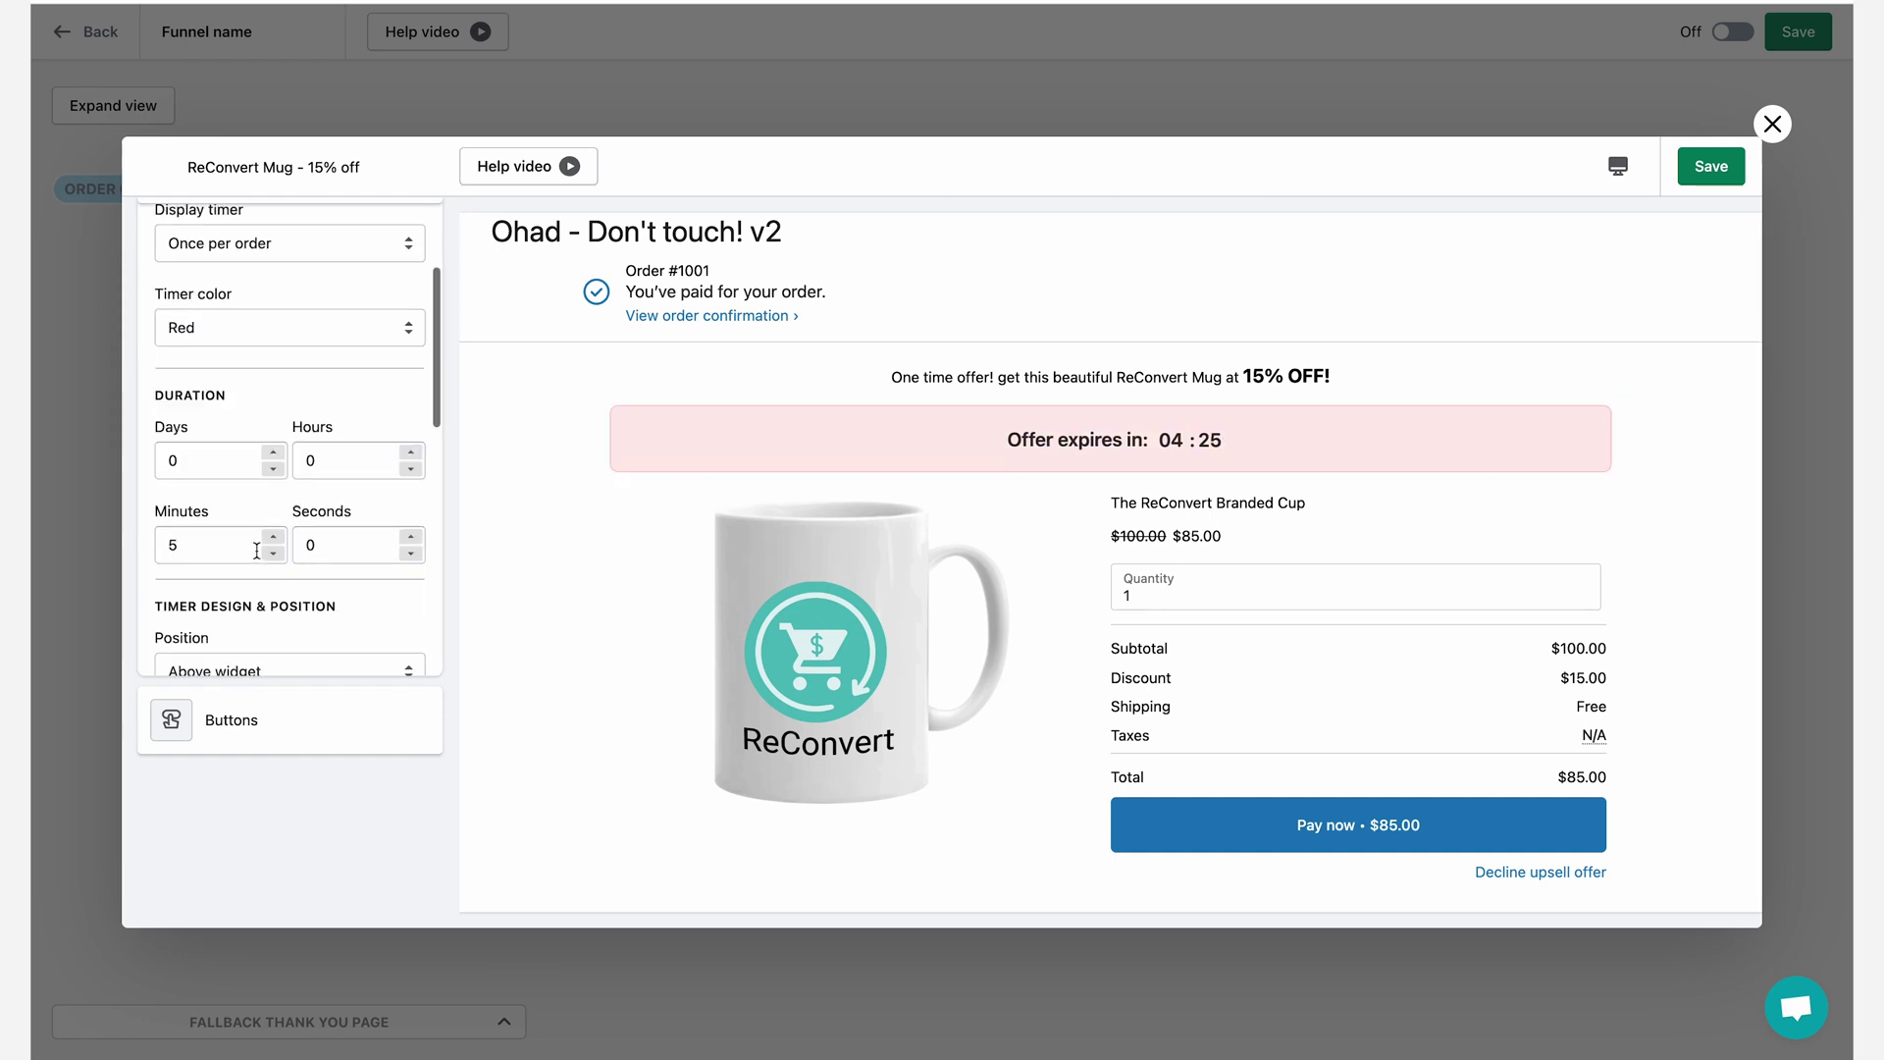
pyautogui.scroll(-6, 257, 550)
pyautogui.click(232, 717)
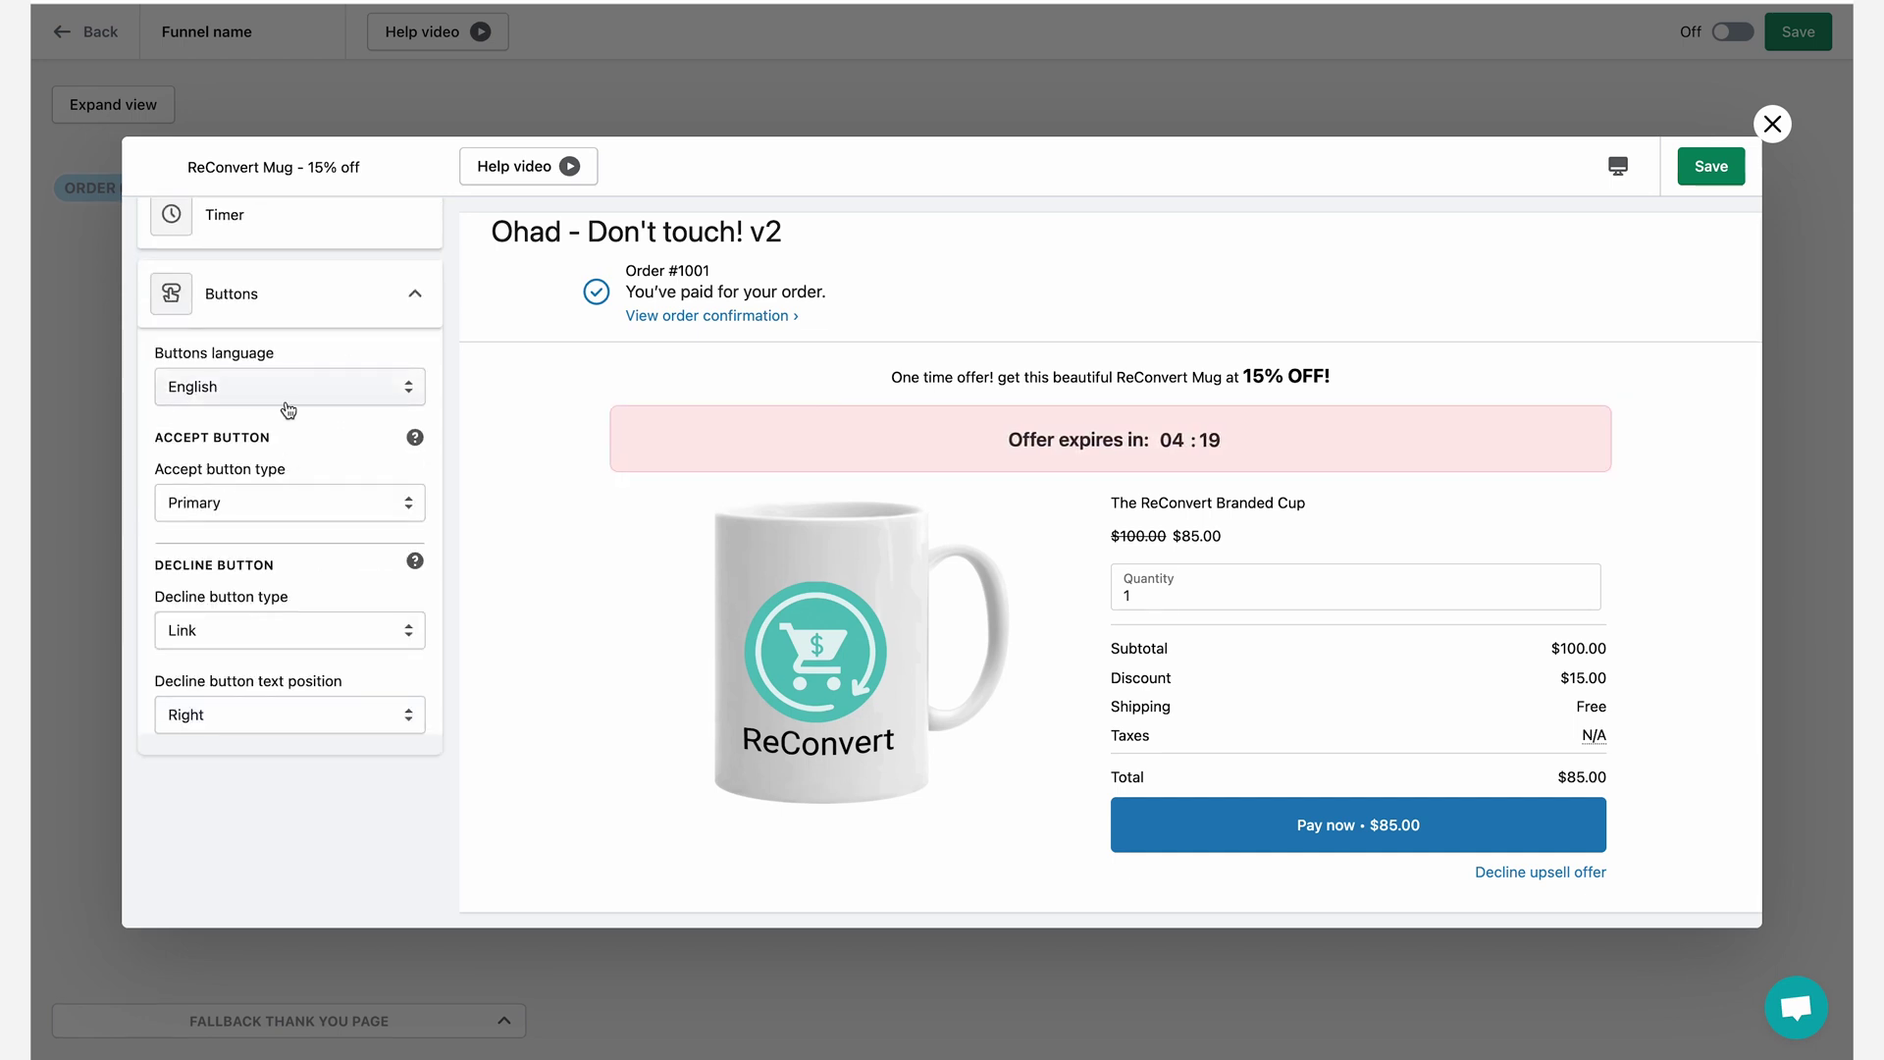
pyautogui.scroll(-1, 526, 675)
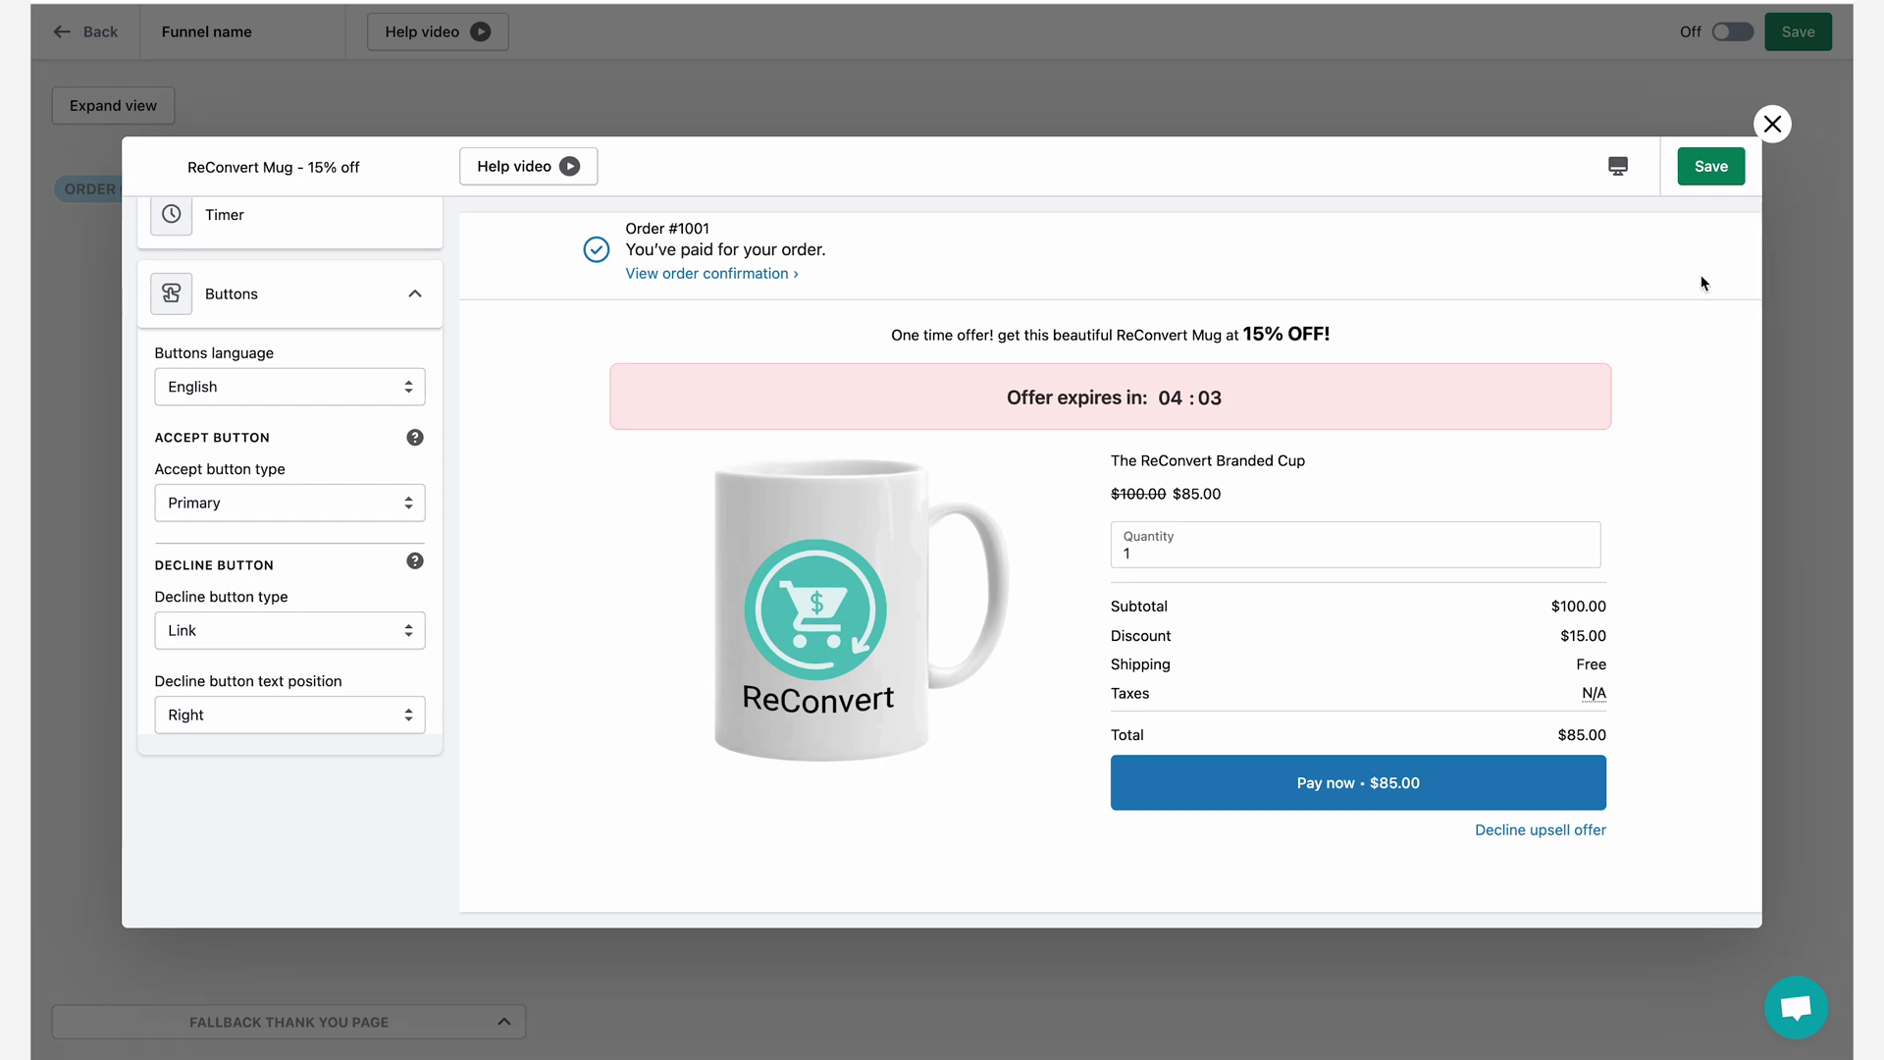
# Save the mug offer and set Conversion monster as the thank-you page for both accept and decline.
pyautogui.click(1707, 165)
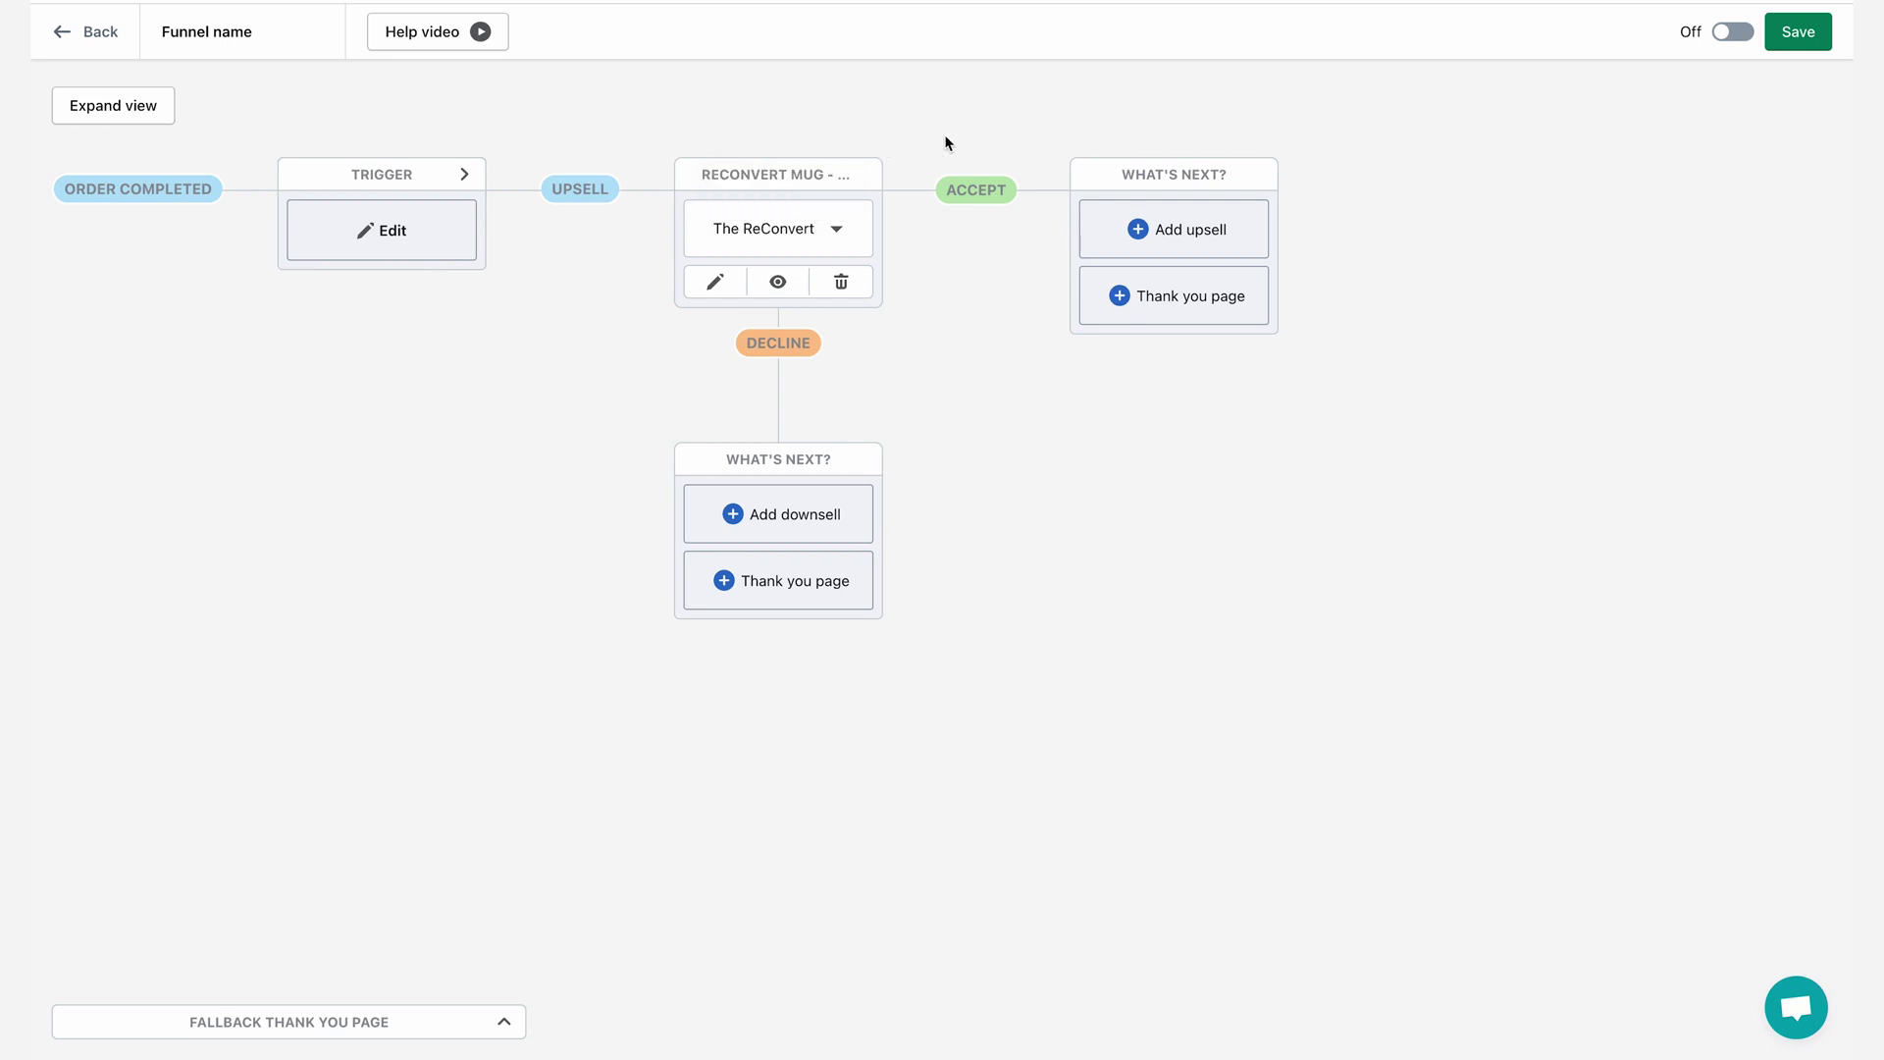
pyautogui.click(1128, 296)
pyautogui.click(1140, 322)
pyautogui.click(842, 547)
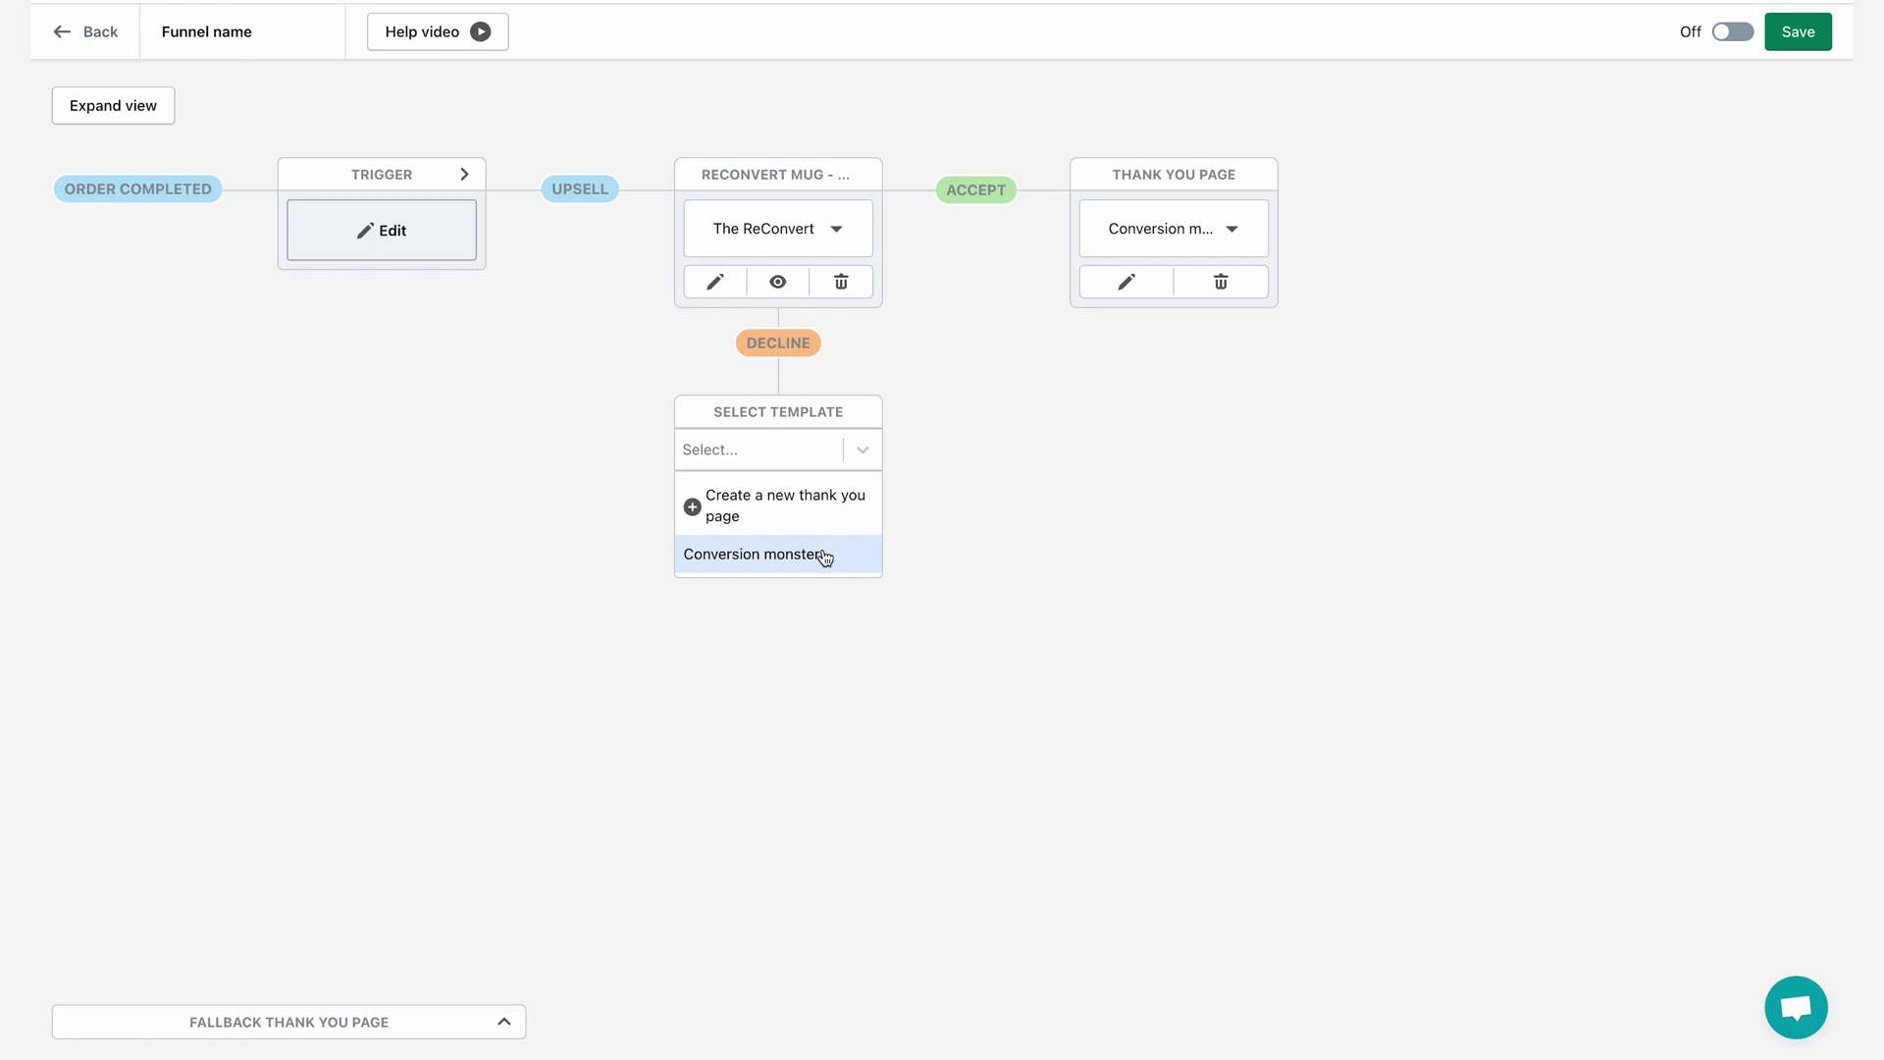
pyautogui.click(826, 555)
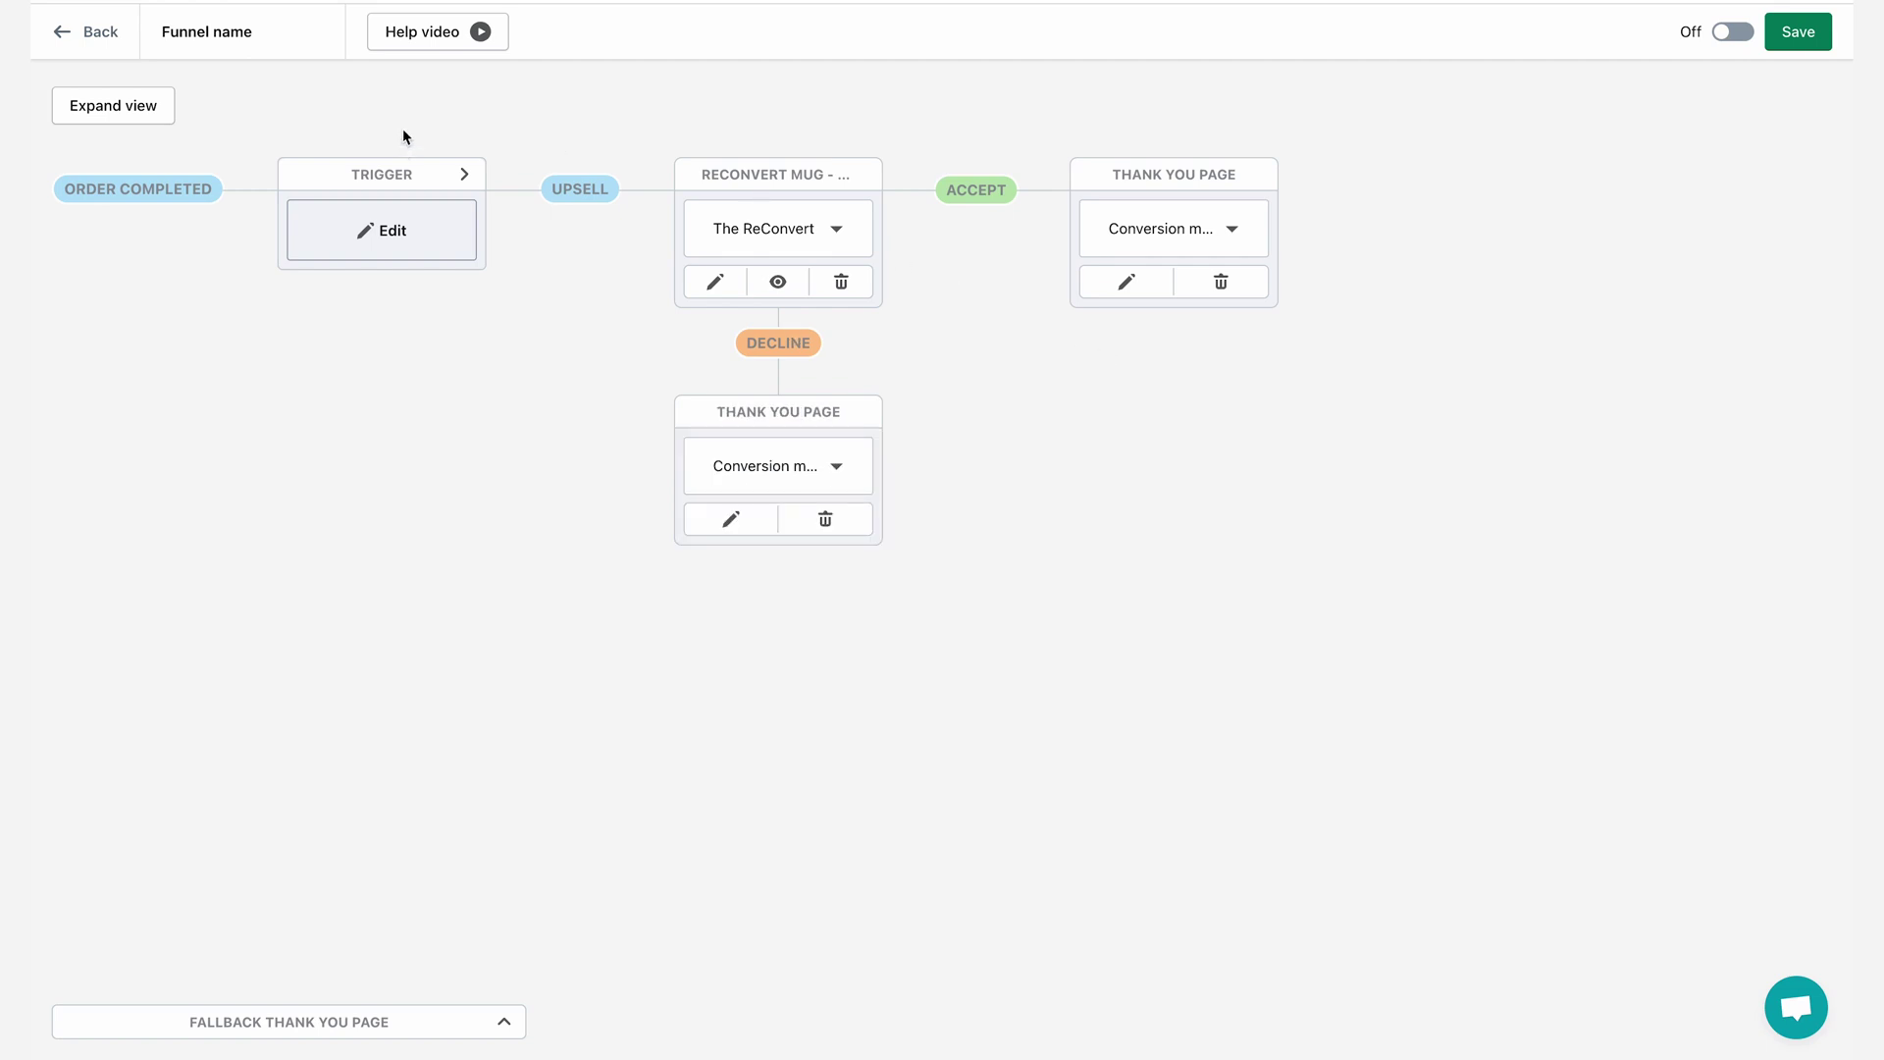
pyautogui.moveTo(385, 241)
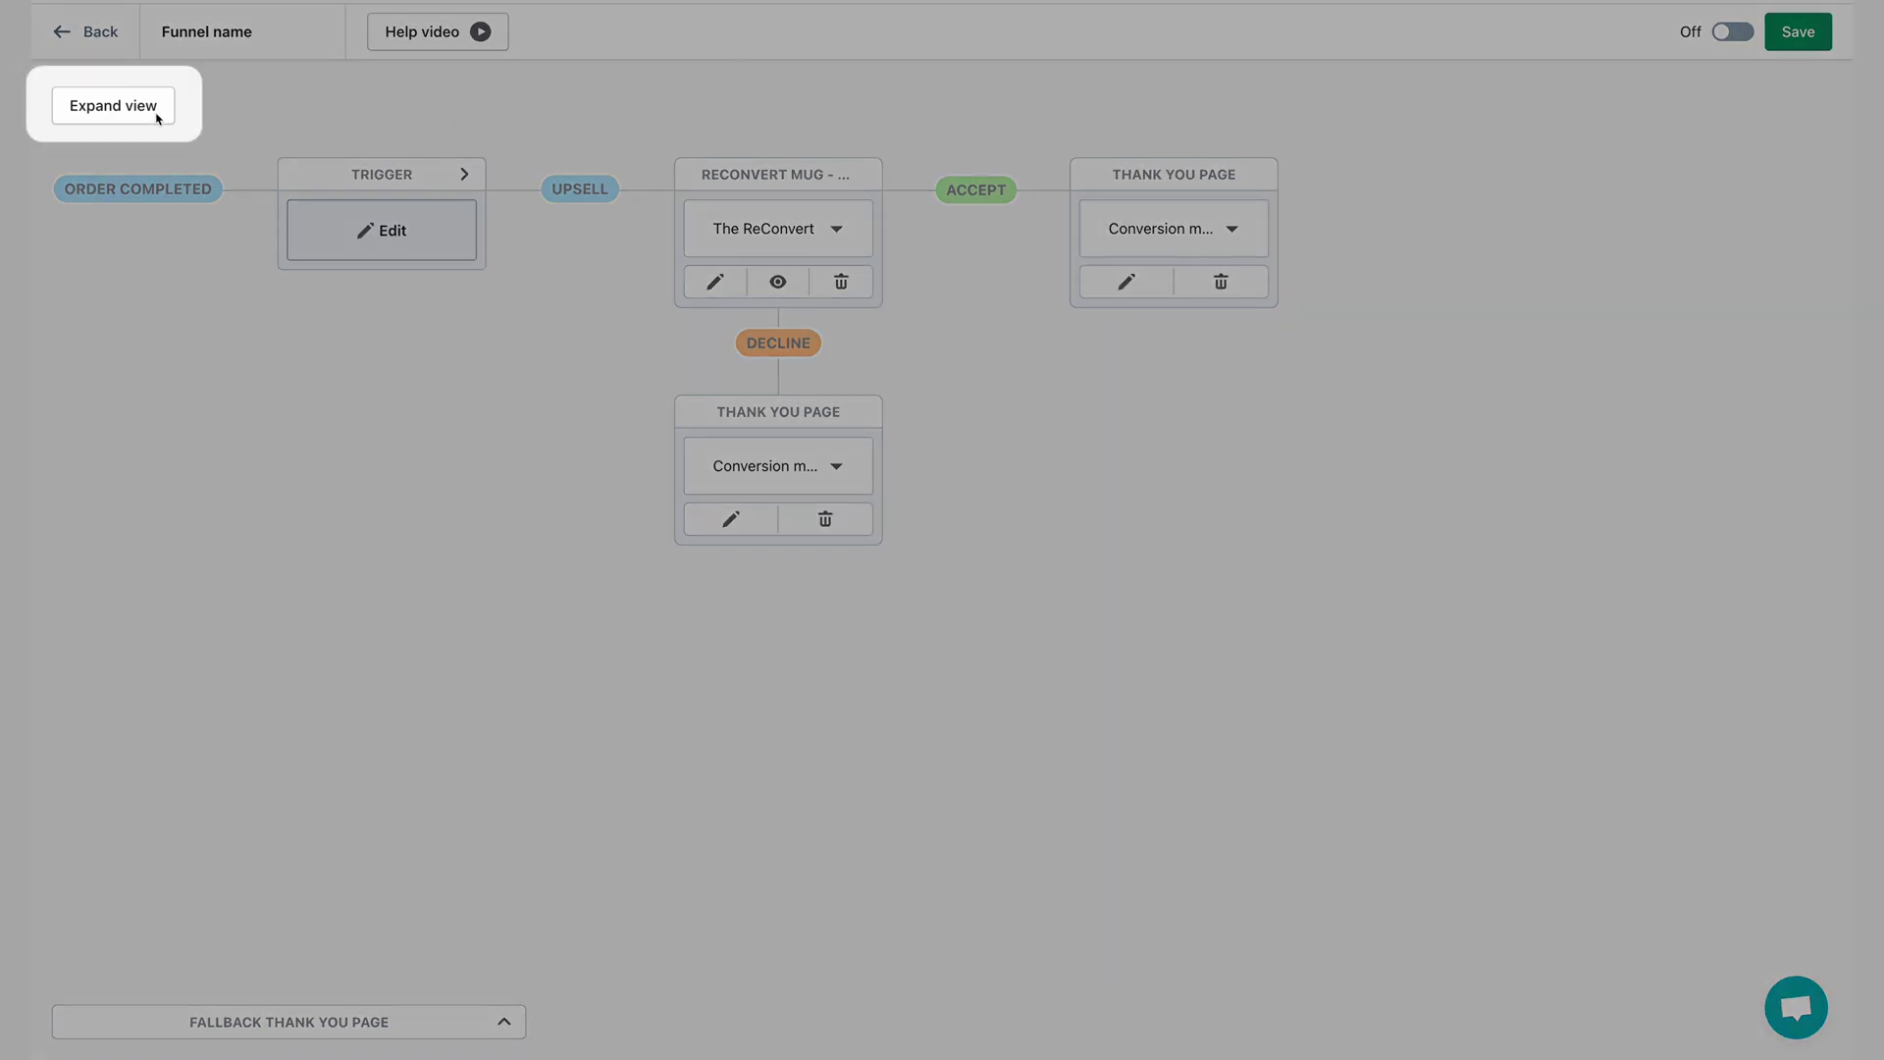
pyautogui.click(155, 115)
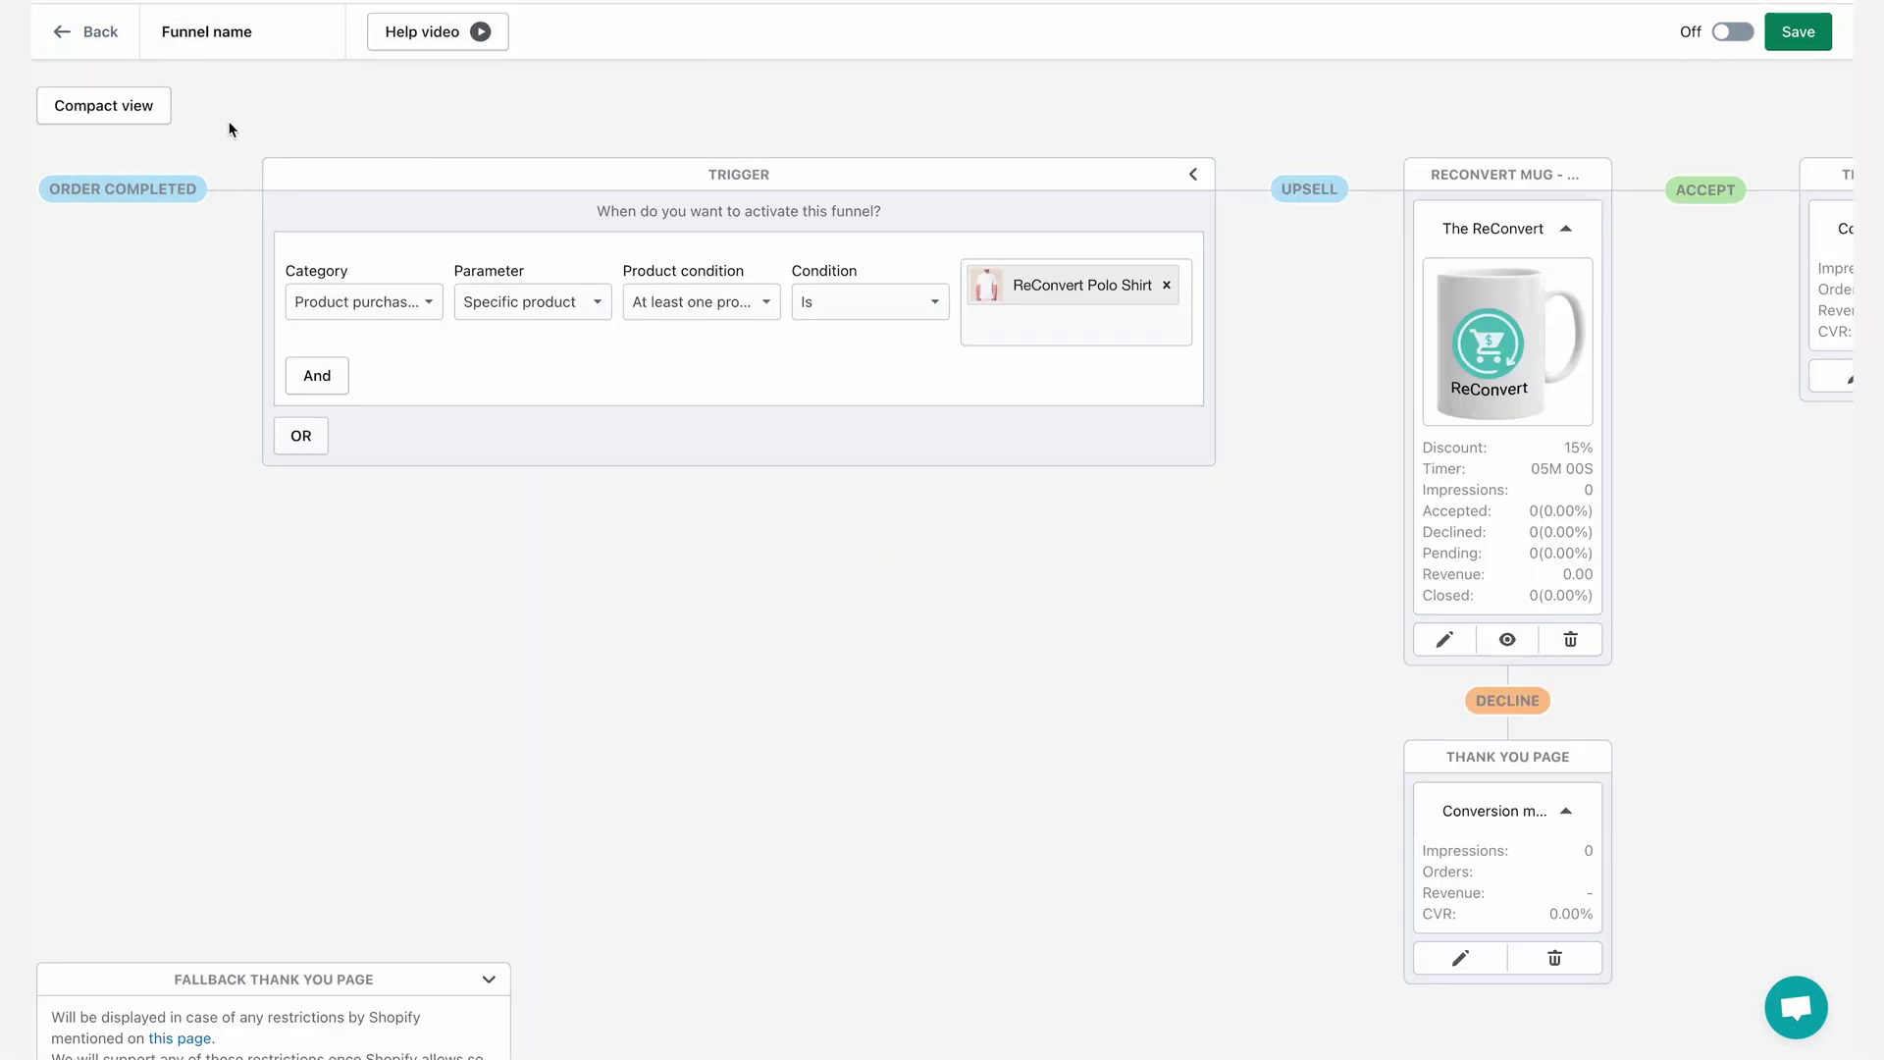
pyautogui.click(133, 120)
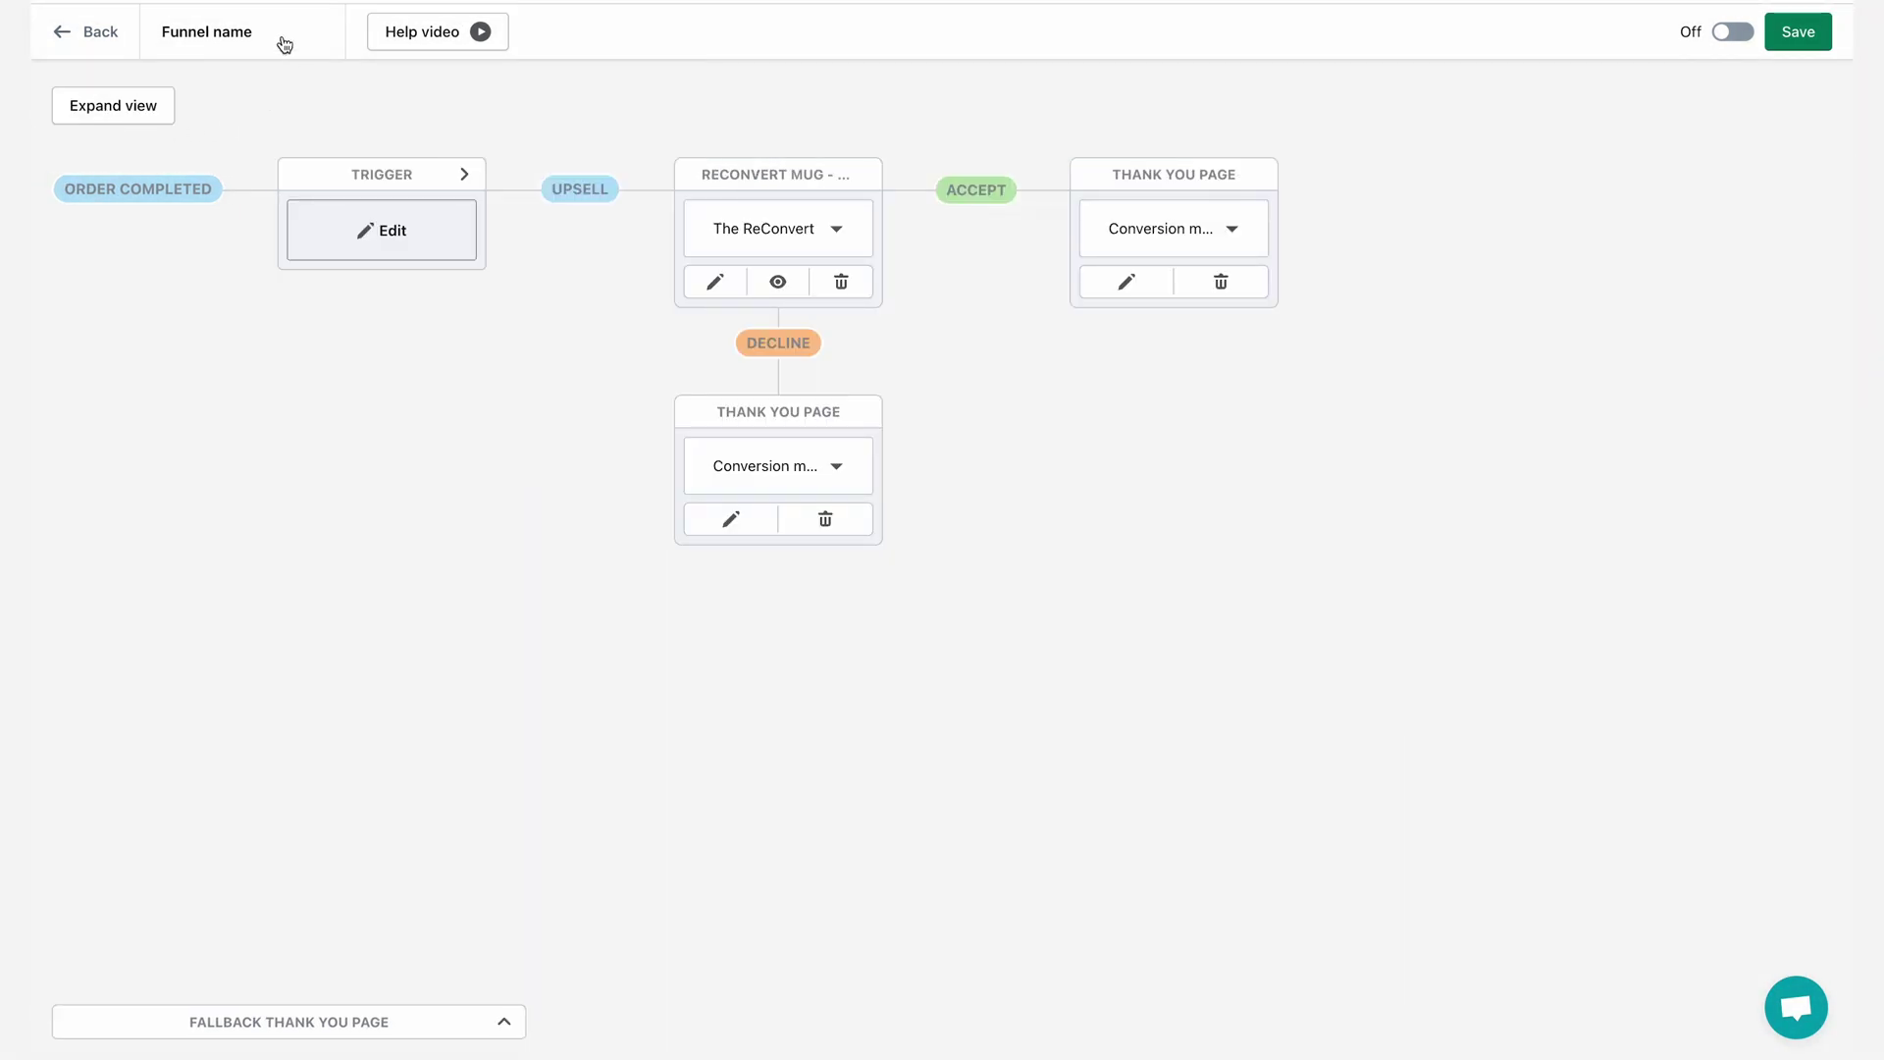
# Name the funnel '15% OFF MUG', switch it on, and save it.
pyautogui.click(180, 33)
pyautogui.write('15')
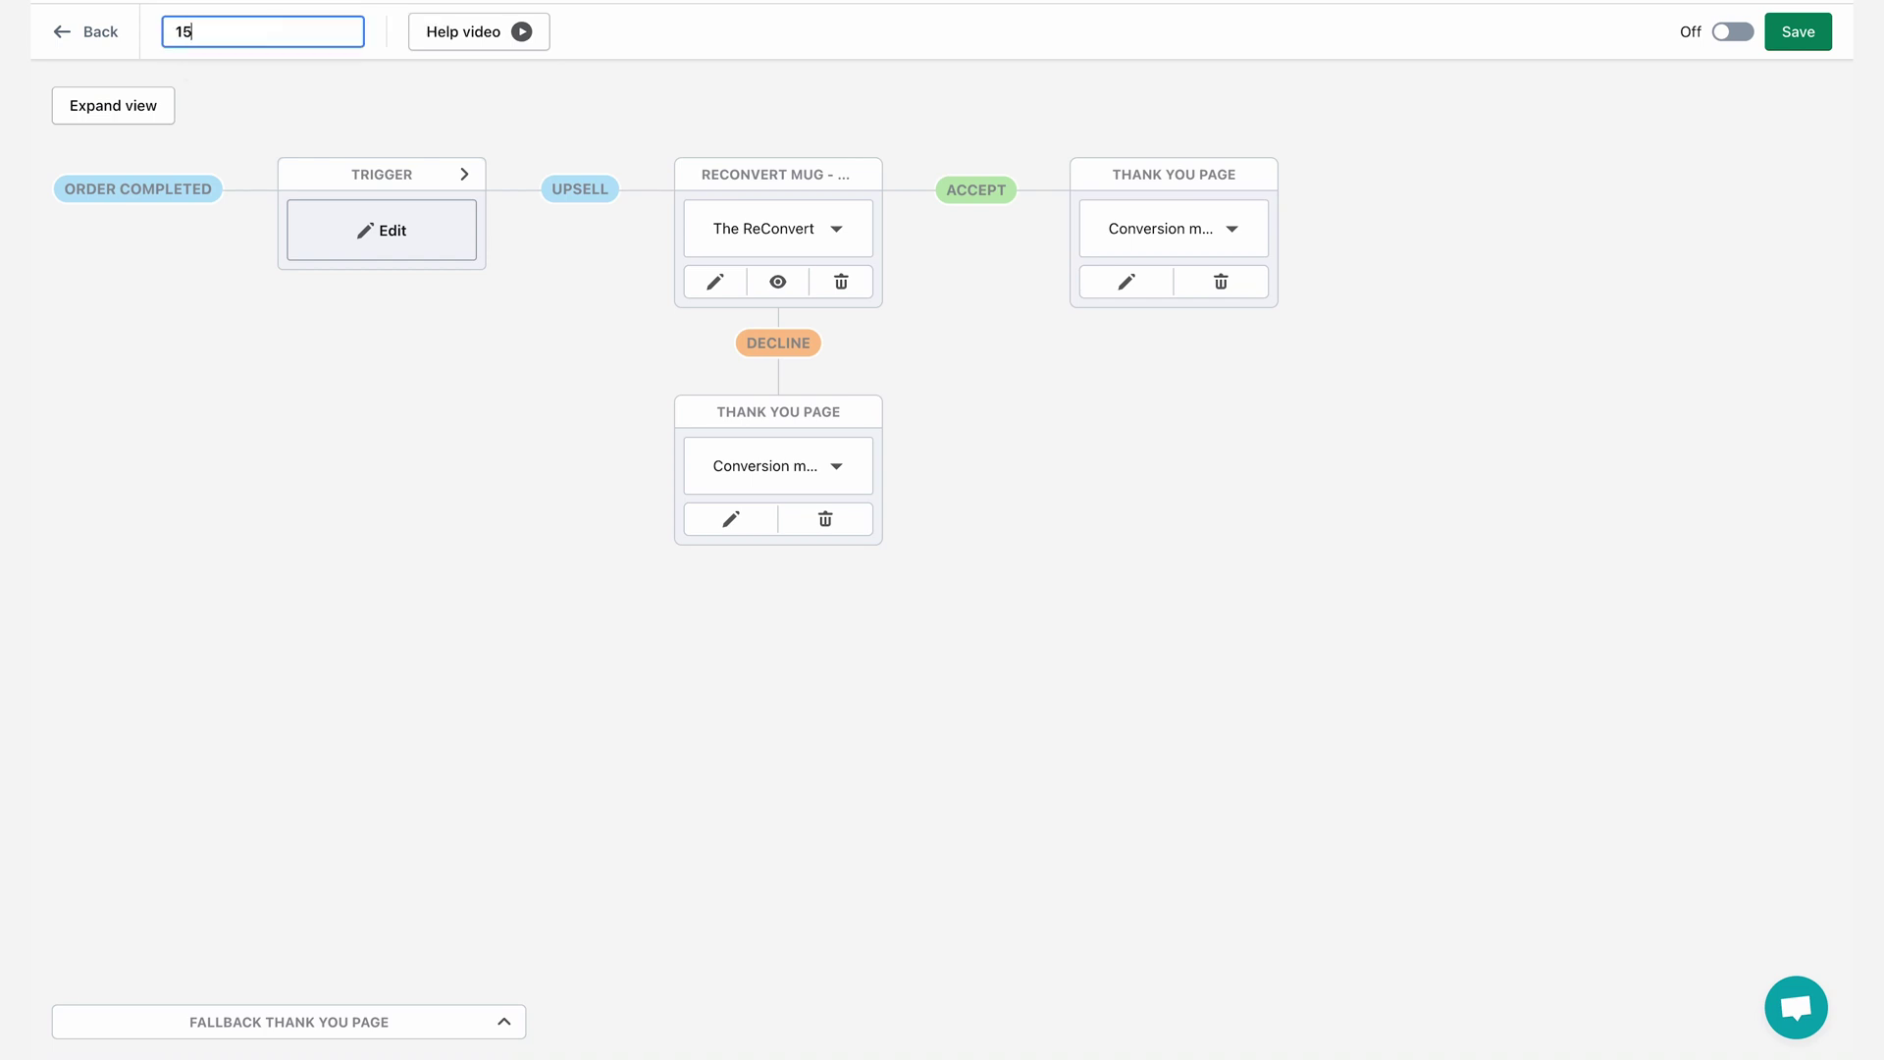
pyautogui.write('% OFF MUG')
pyautogui.click(276, 72)
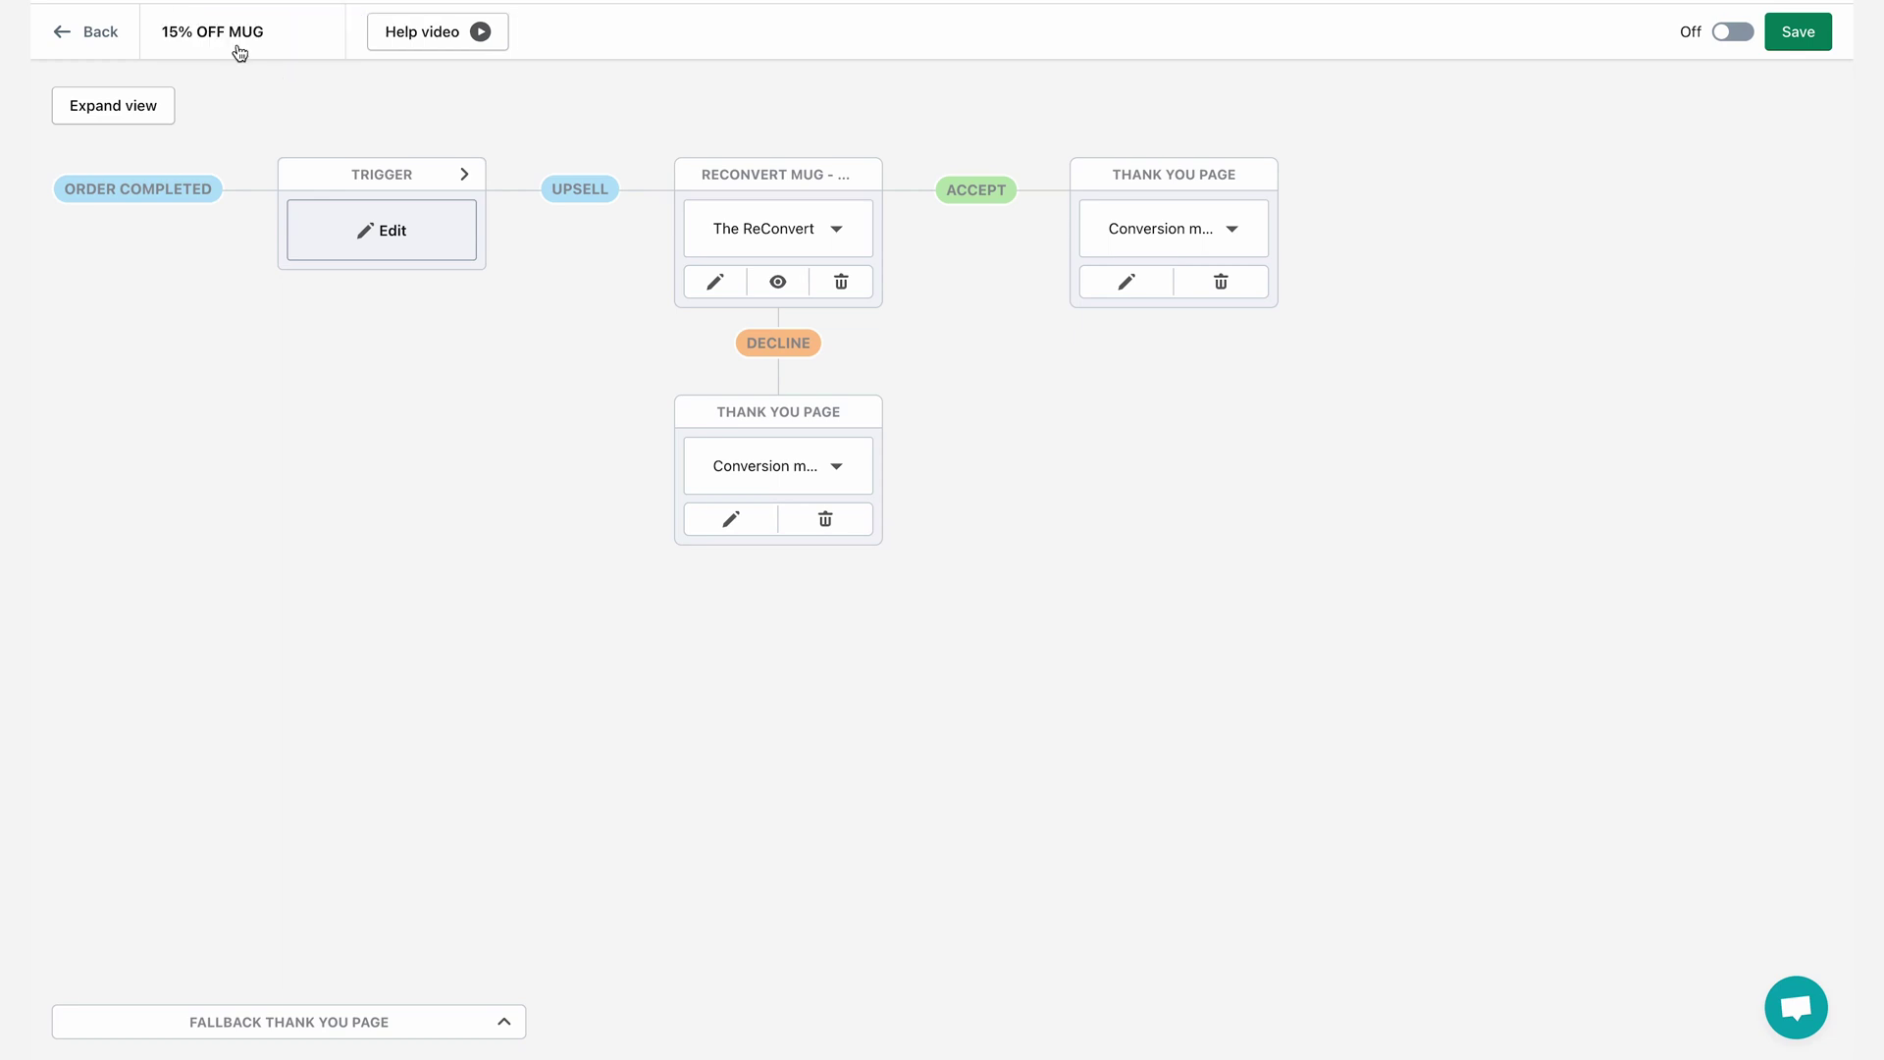
pyautogui.click(1725, 34)
pyautogui.click(1783, 44)
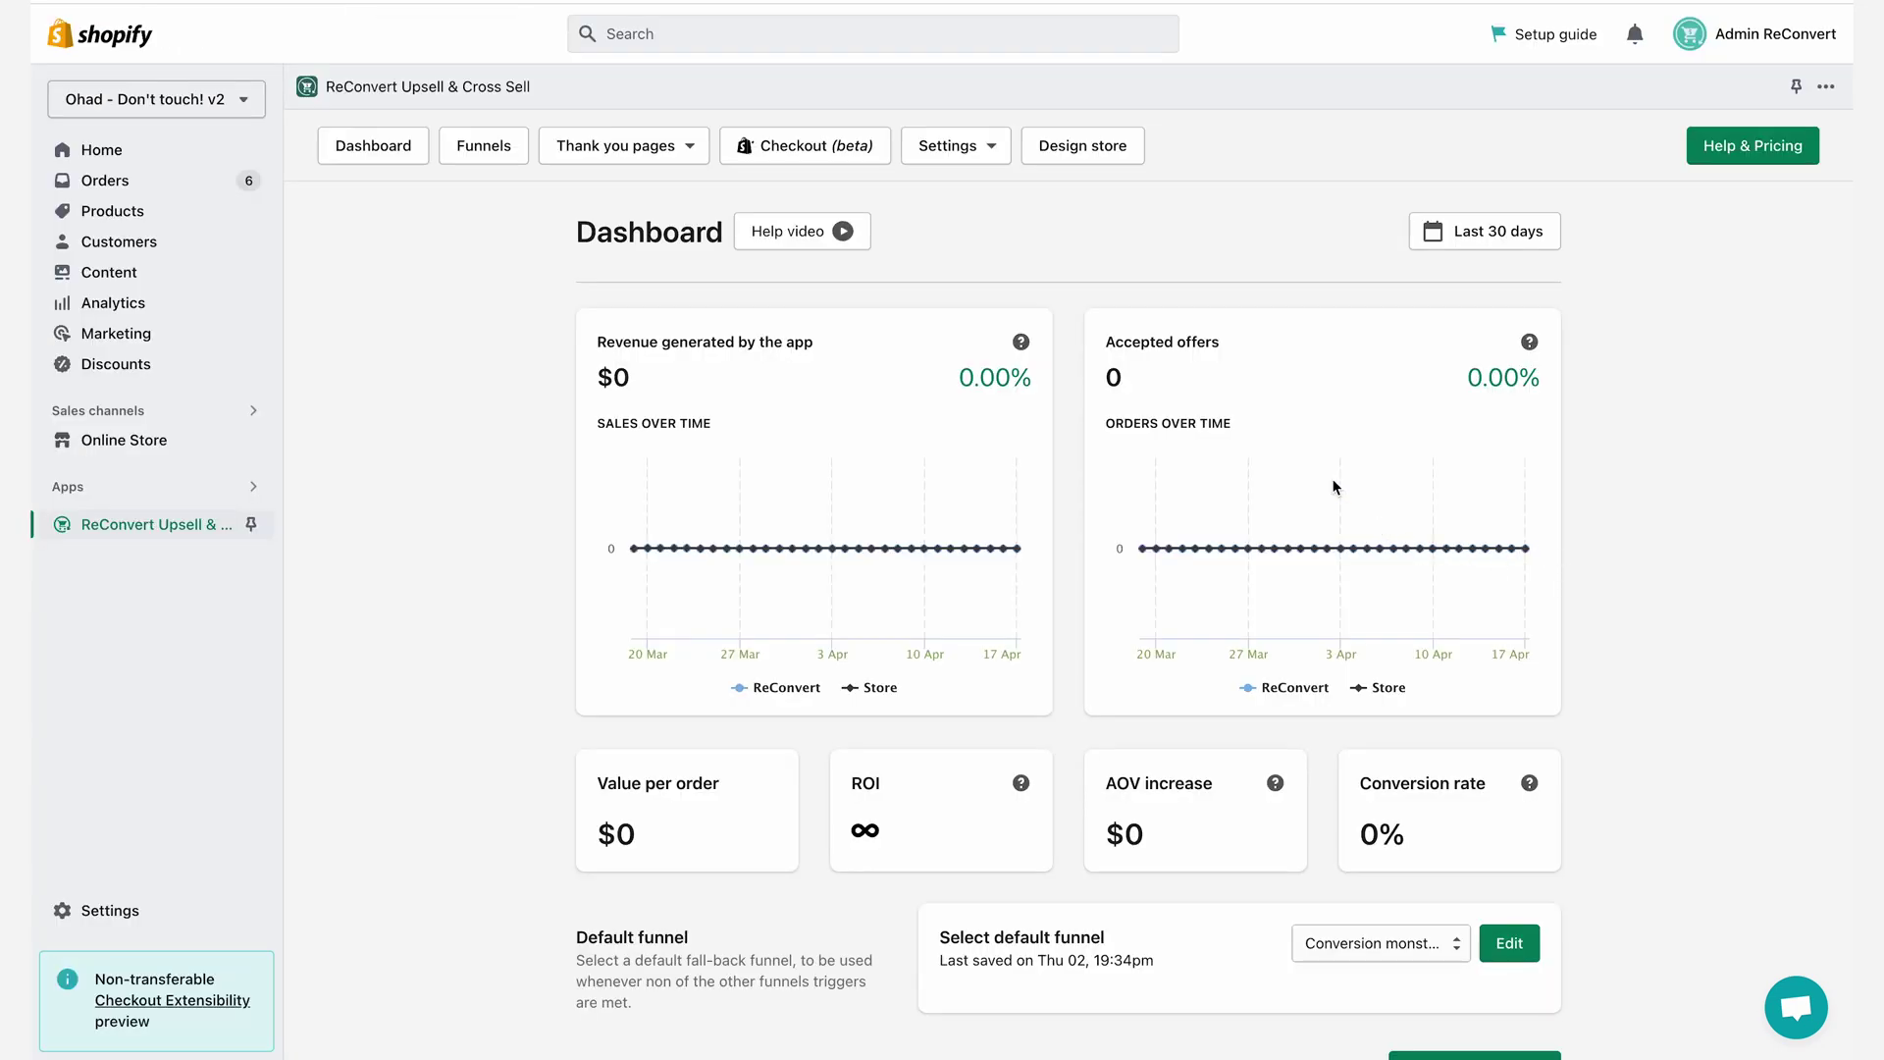
pyautogui.scroll(-5, 781, 587)
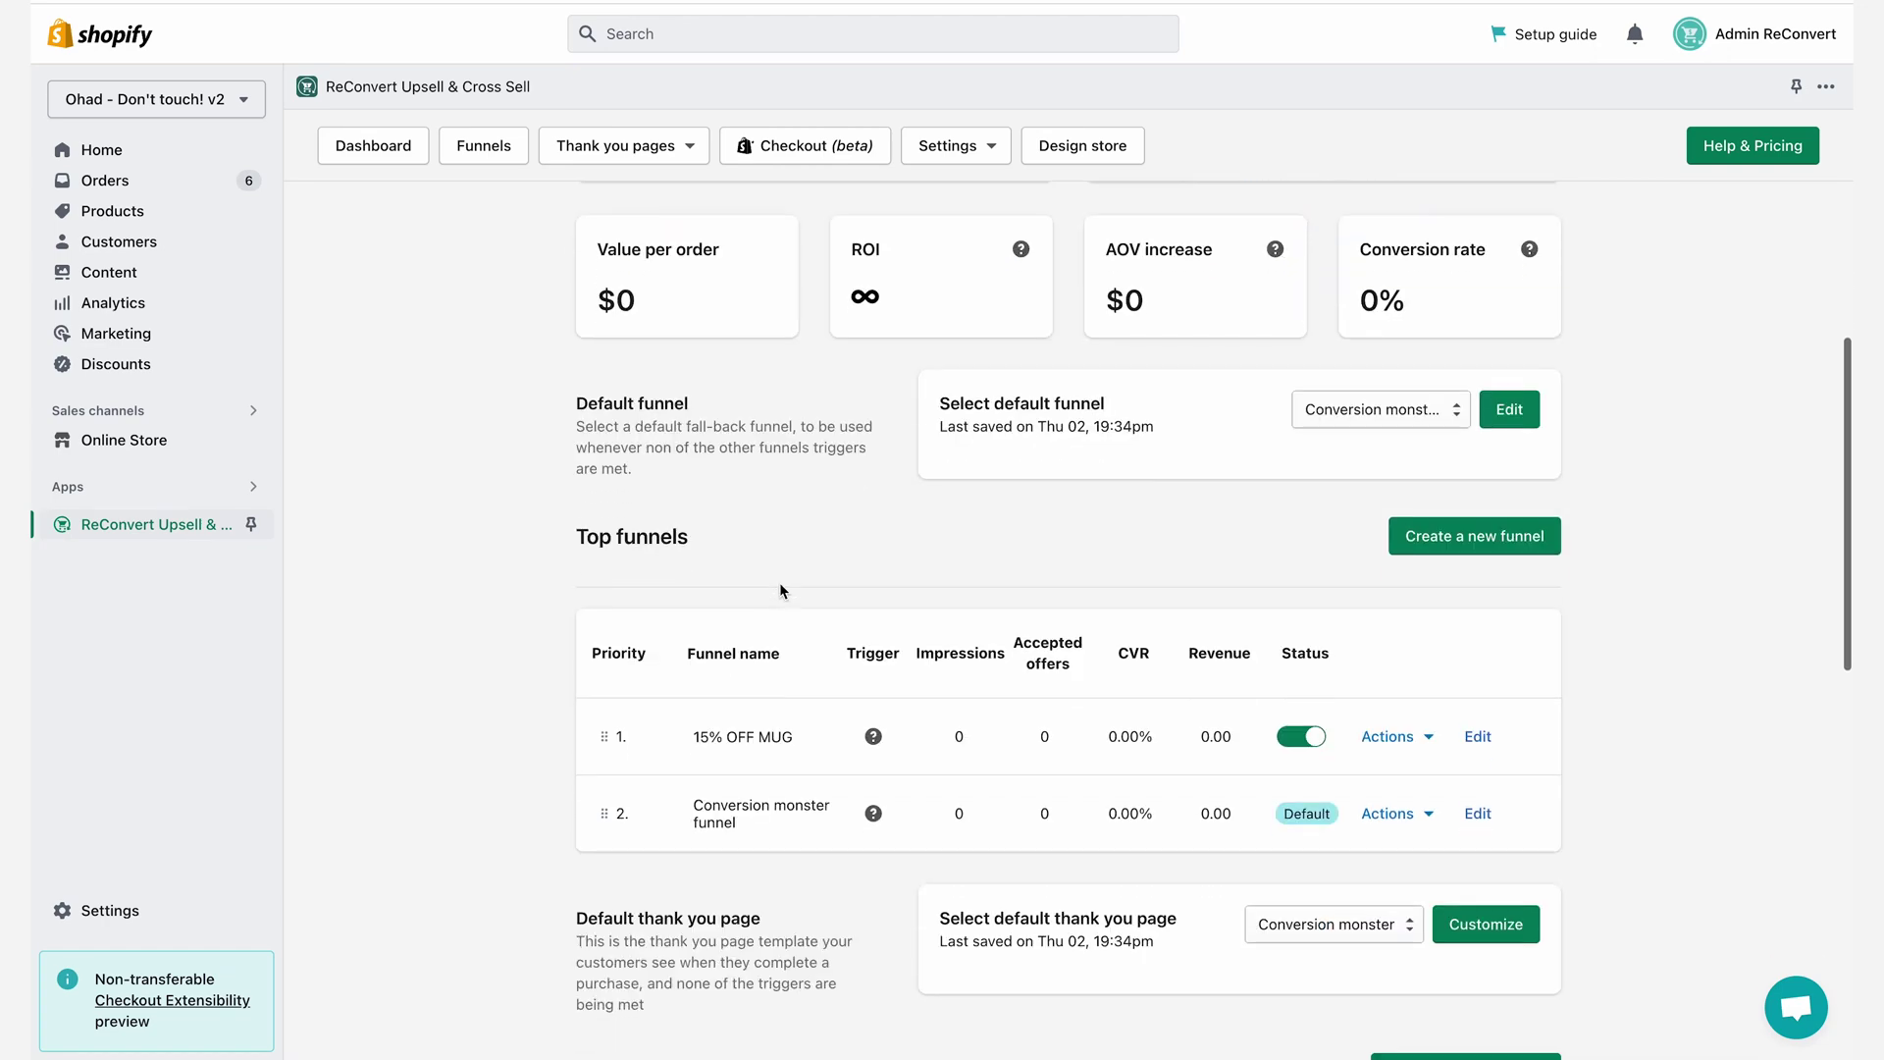
pyautogui.scroll(-2, 782, 589)
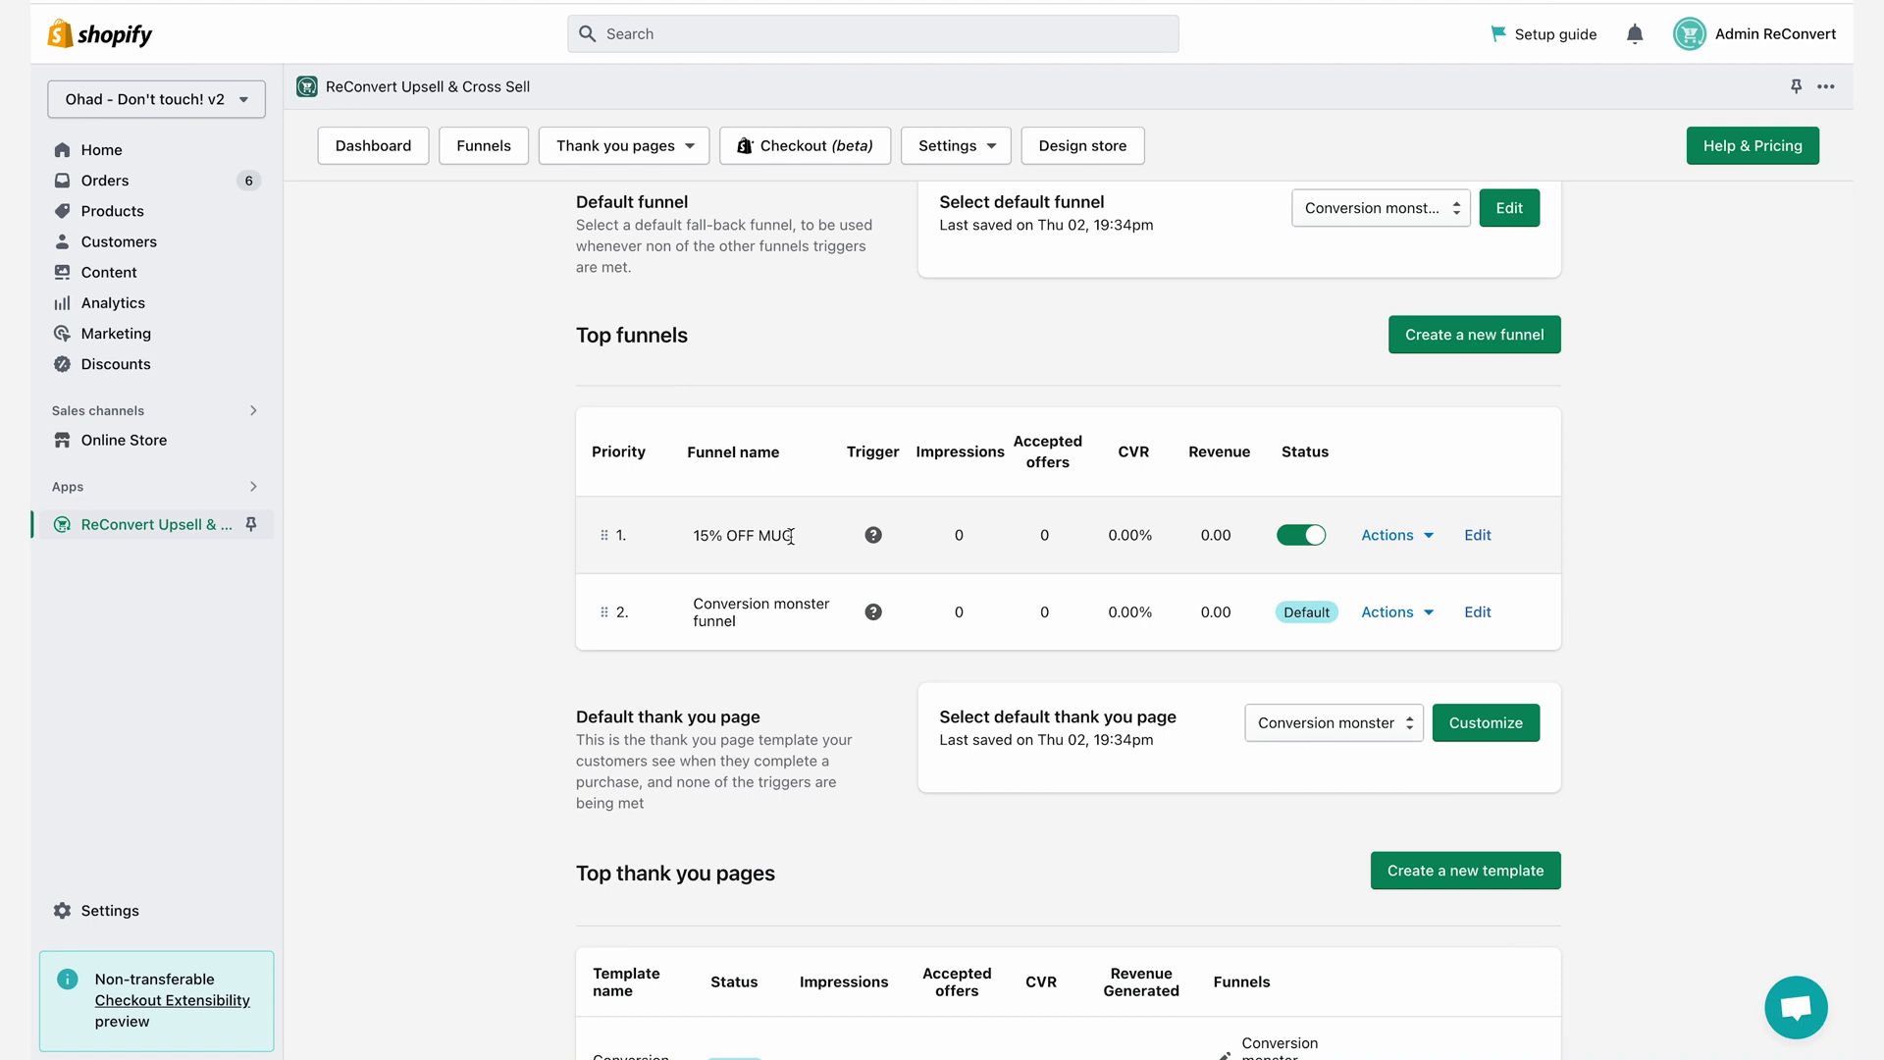
pyautogui.moveTo(878, 537)
pyautogui.moveTo(875, 620)
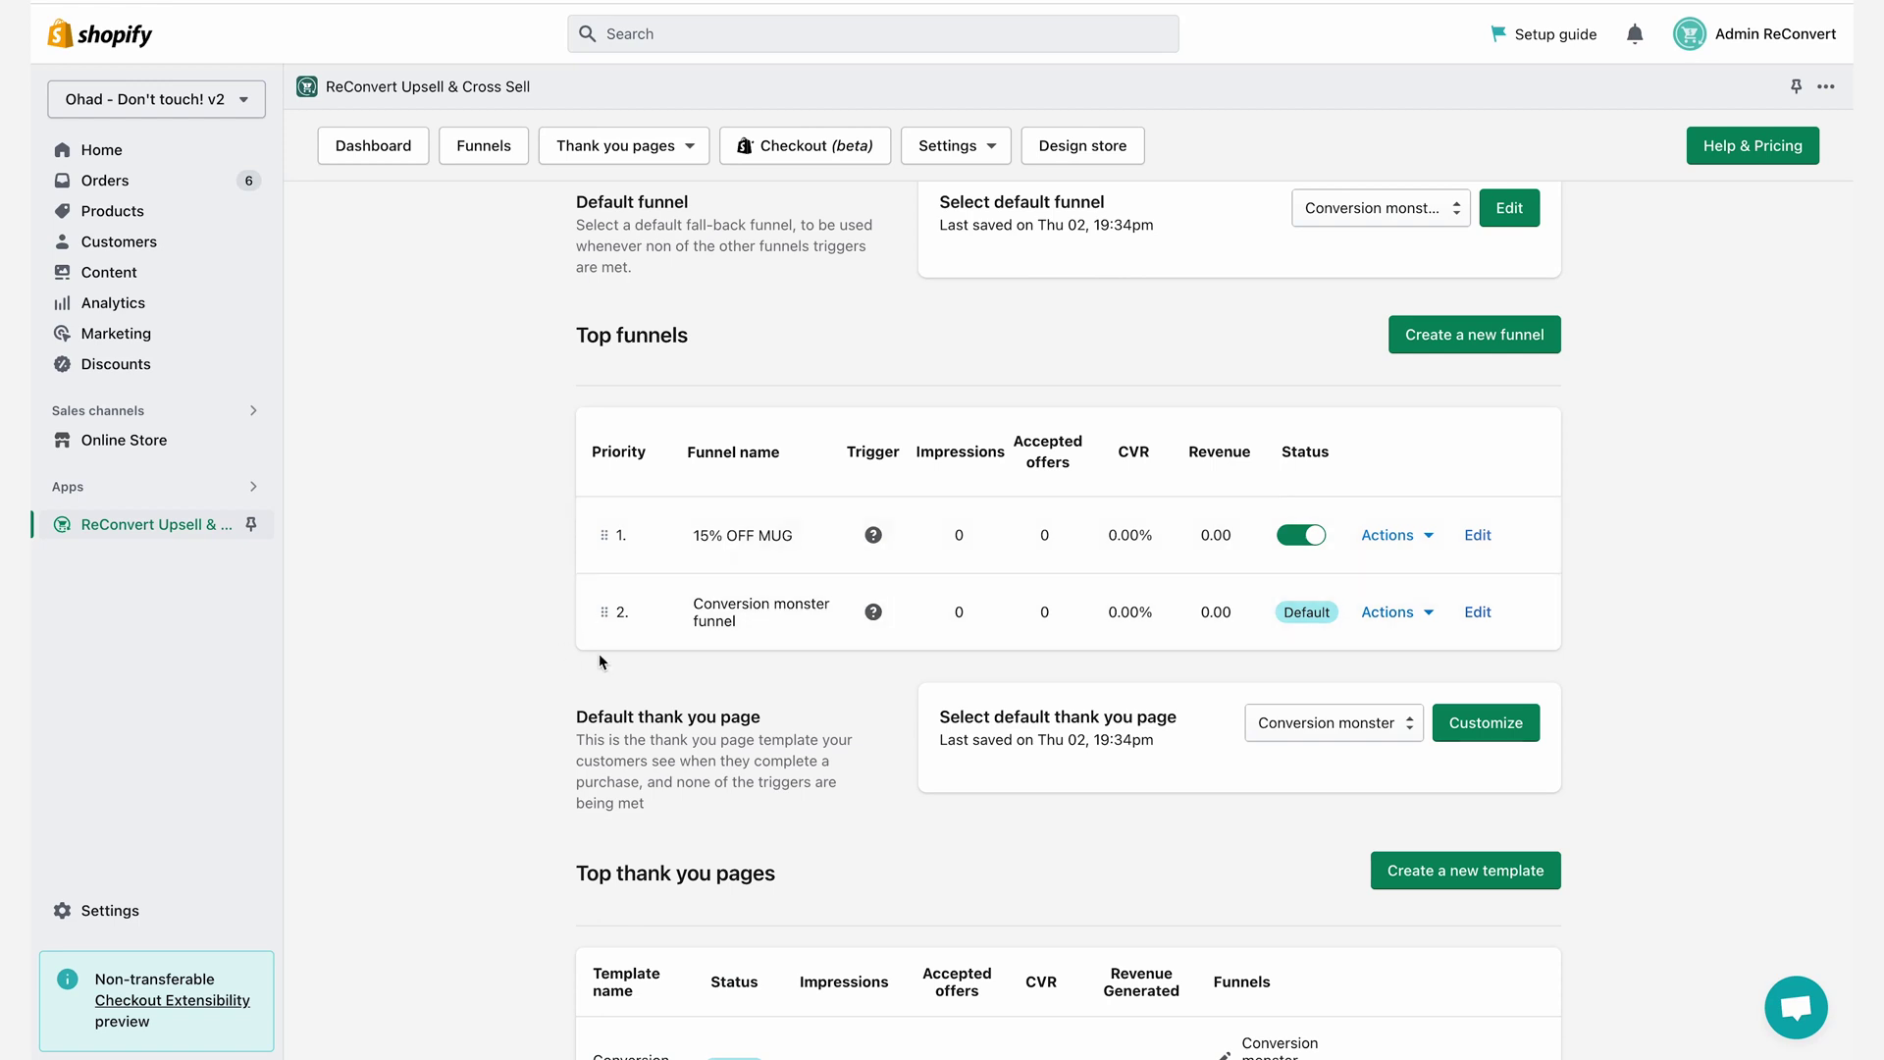
# Scroll through the Top funnels table to review the funnels' priority order.
pyautogui.scroll(-1, 667, 606)
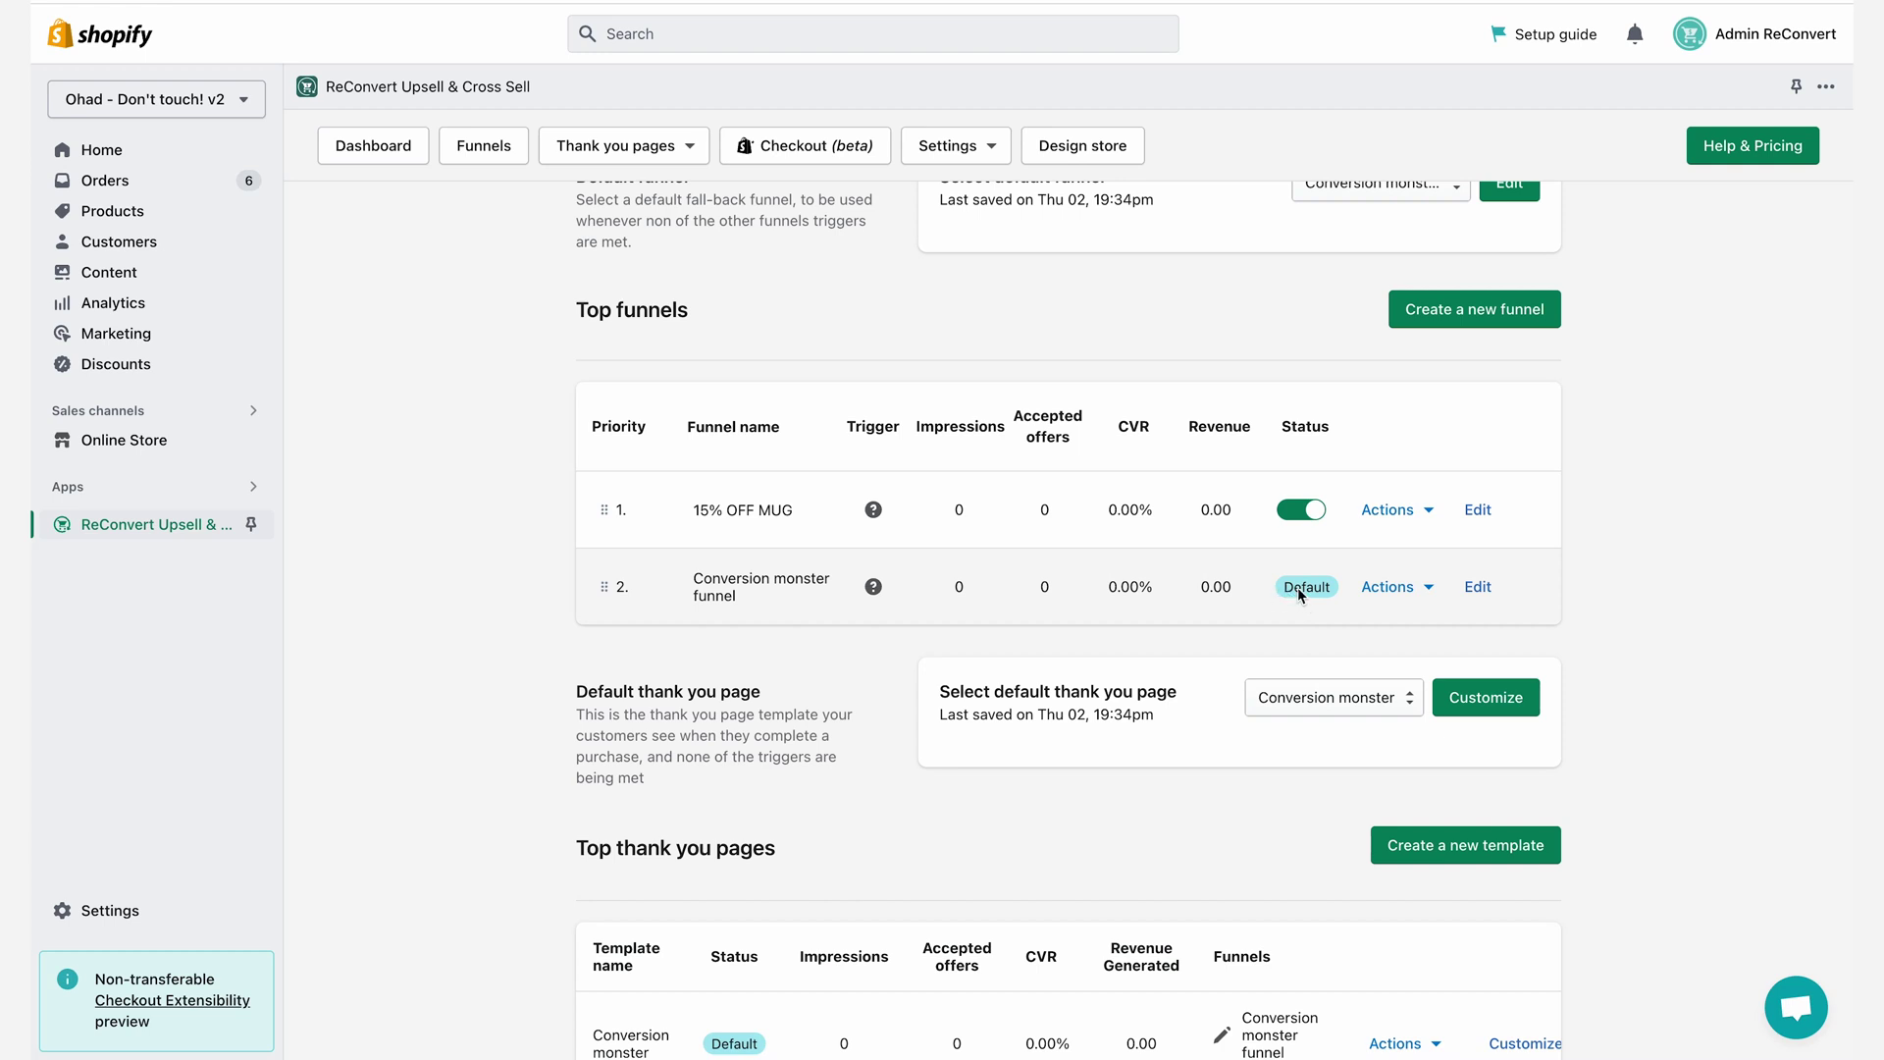
pyautogui.scroll(1, 1297, 587)
pyautogui.scroll(2, 1297, 587)
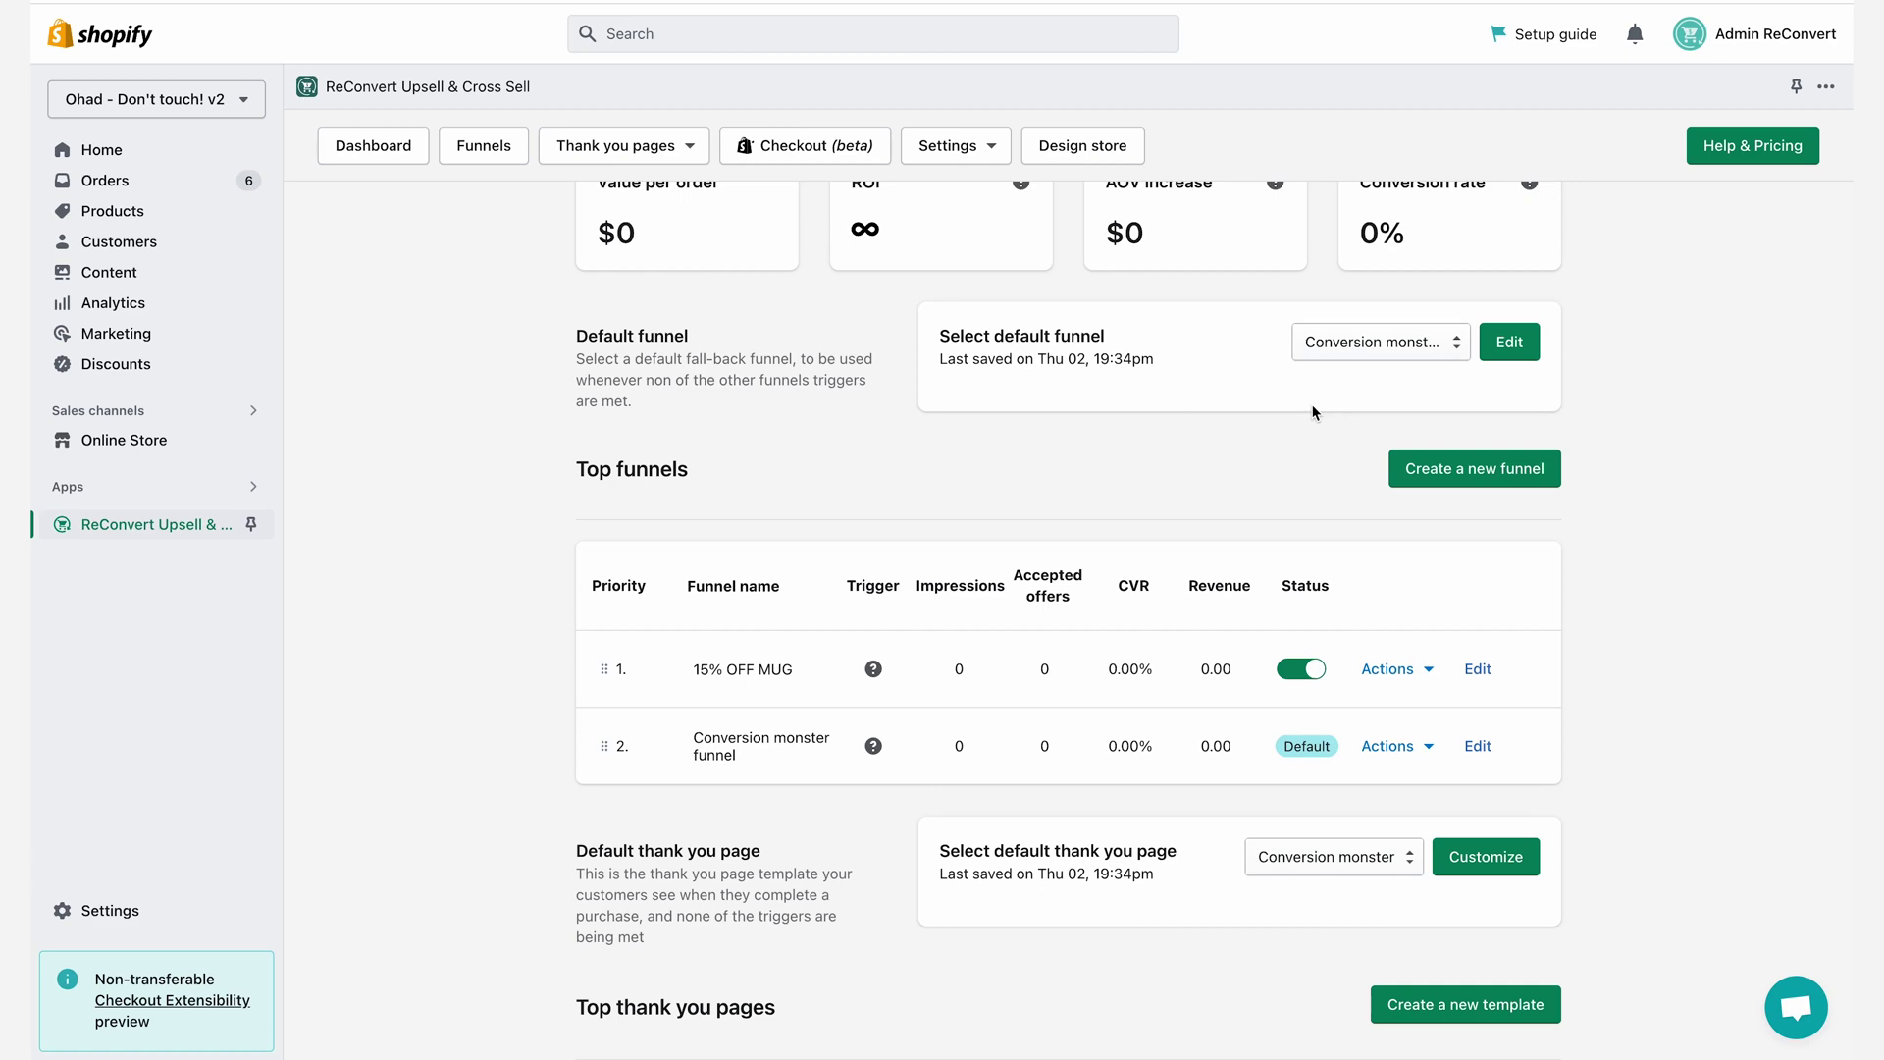
pyautogui.scroll(-3, 554, 508)
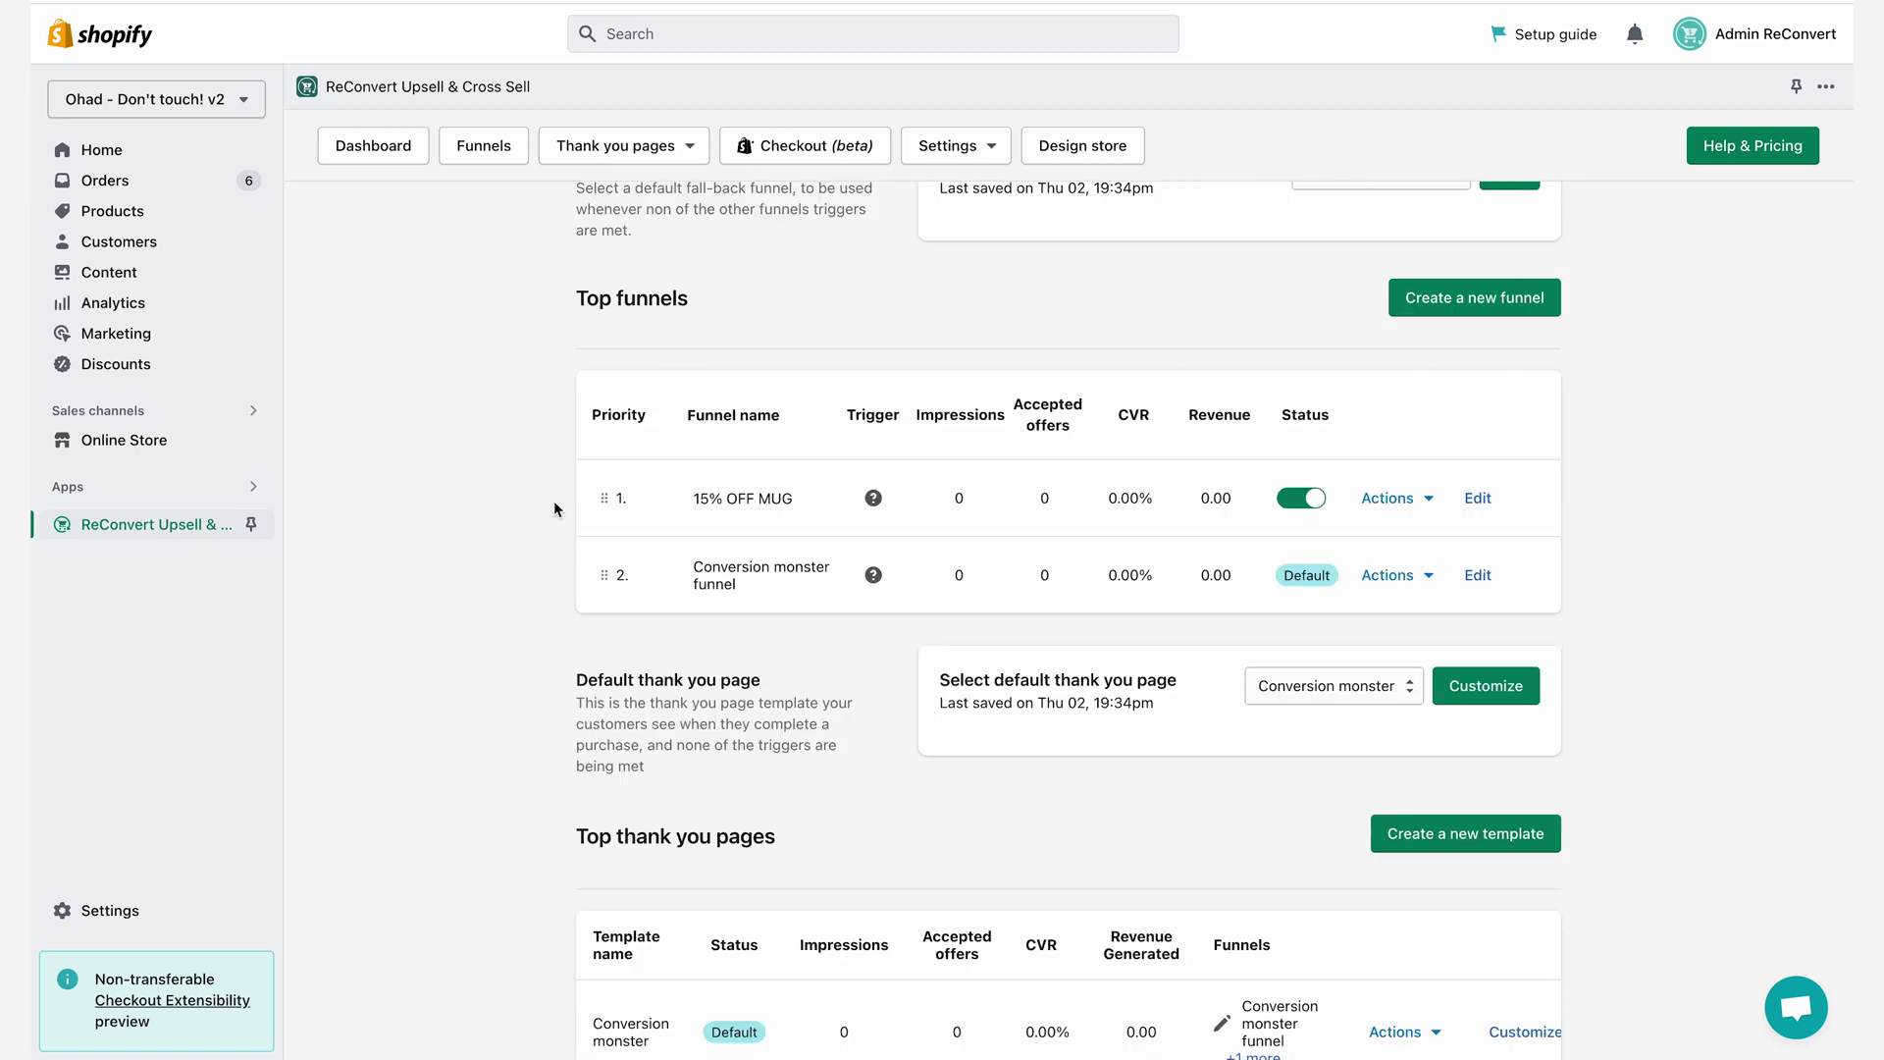